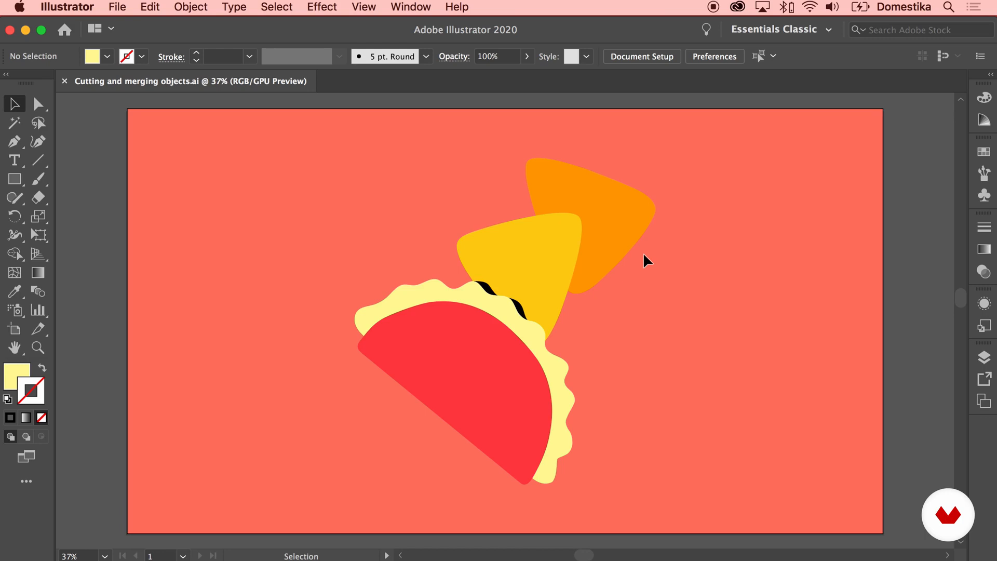
Move the red shell, wavy cream layer and two black pieces slightly up together and rotate them slightly counterclockwise.
{"action": "left_click", "coordinate": [530, 382]}
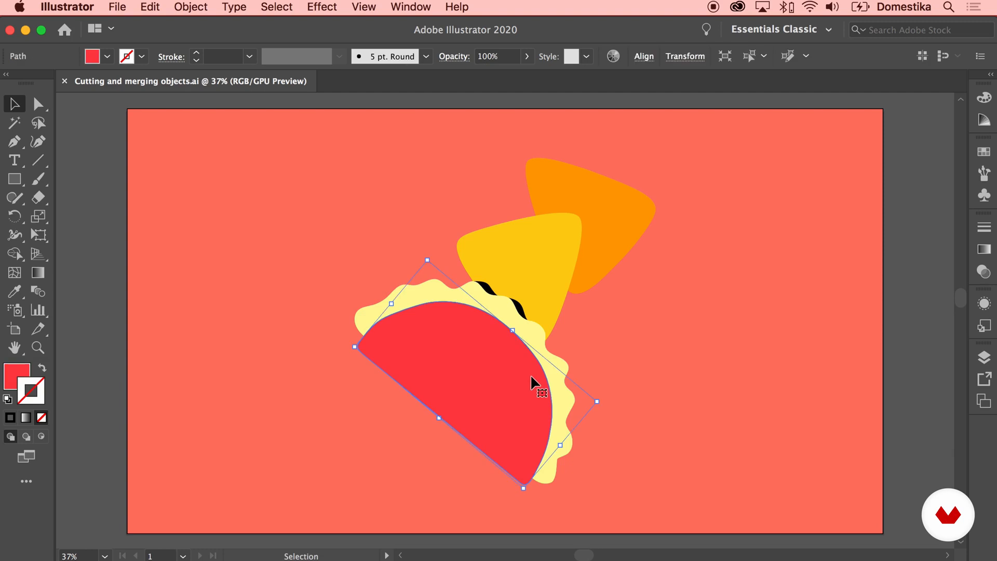
{"action": "left_click", "coordinate": [506, 297], "text": "shift"}
{"action": "left_click_drag", "start_coordinate": [507, 386], "coordinate": [516, 379]}
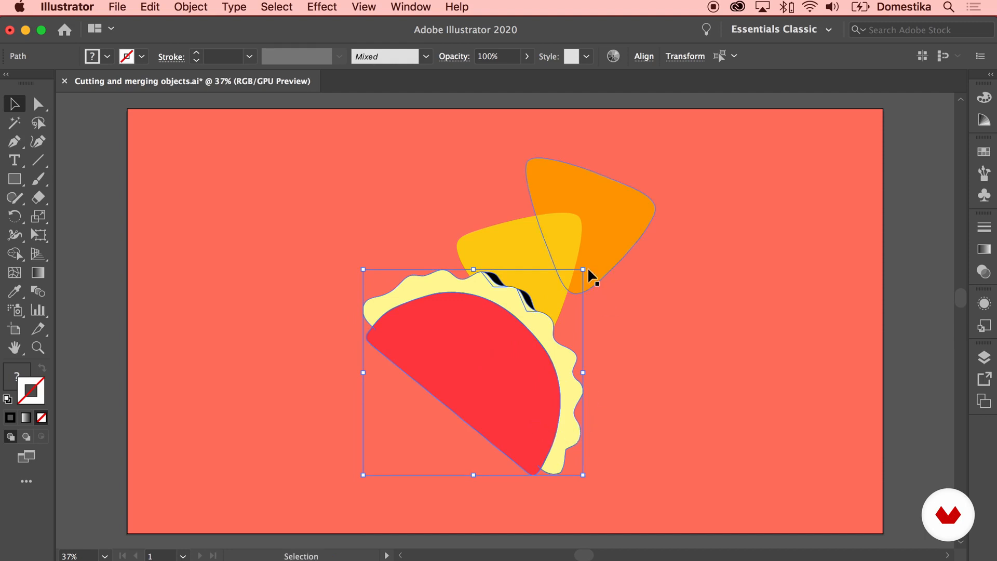
{"action": "left_click_drag", "start_coordinate": [588, 268], "coordinate": [600, 299]}
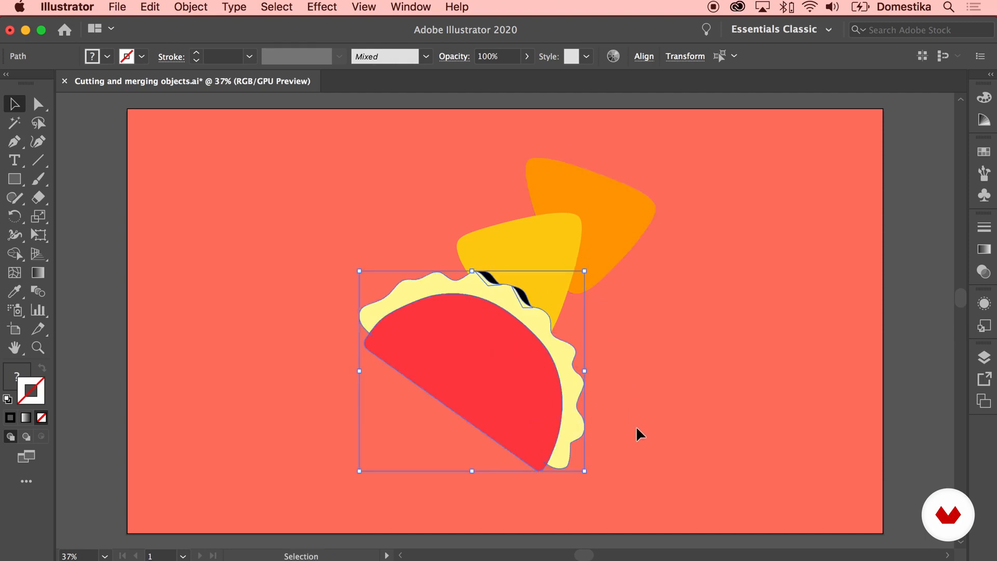
{"action": "left_click", "coordinate": [652, 387]}
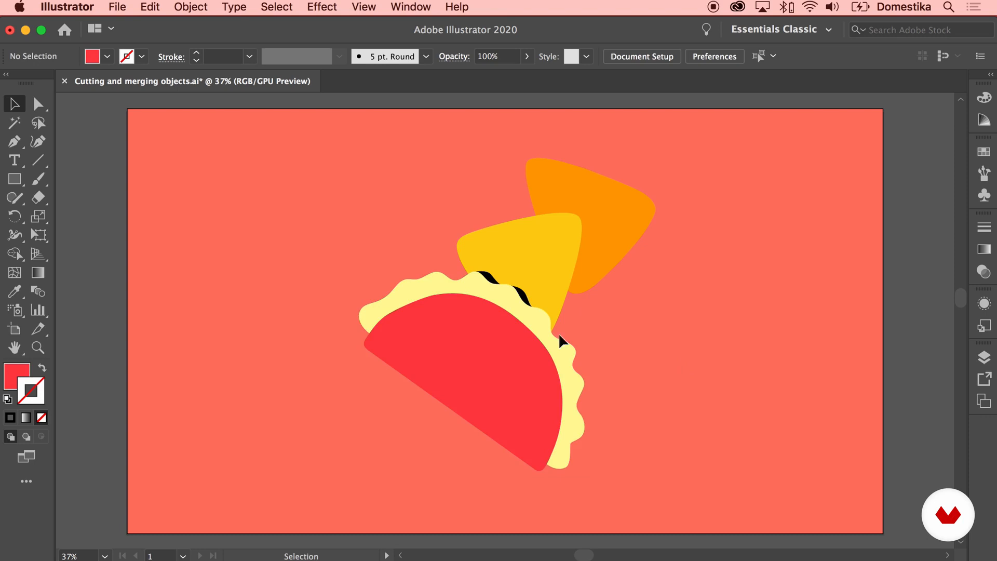
Group the two black pieces, the wavy cream layer and the red shell into one object.
{"action": "left_click", "coordinate": [518, 289]}
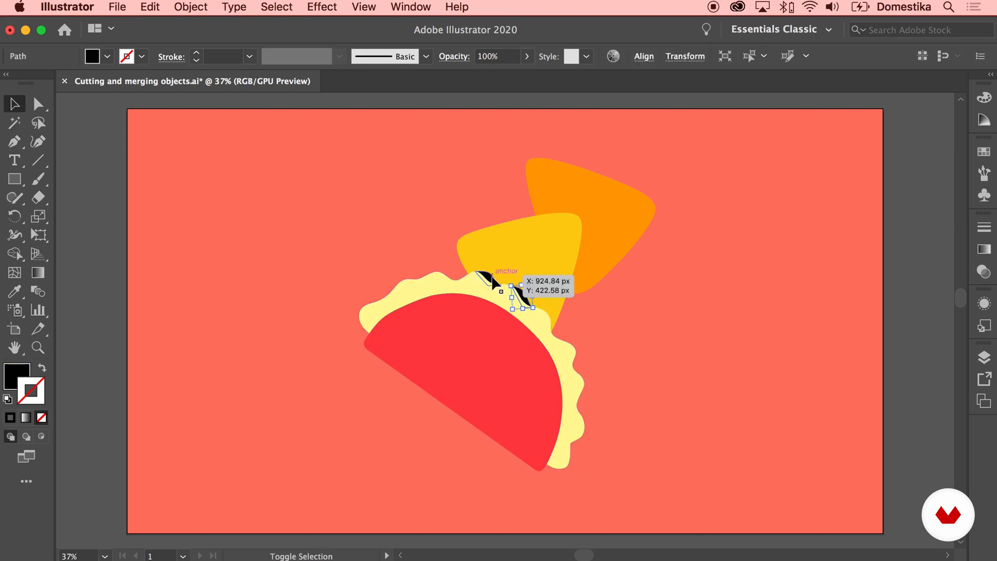
{"action": "left_click", "coordinate": [451, 288], "text": "shift"}
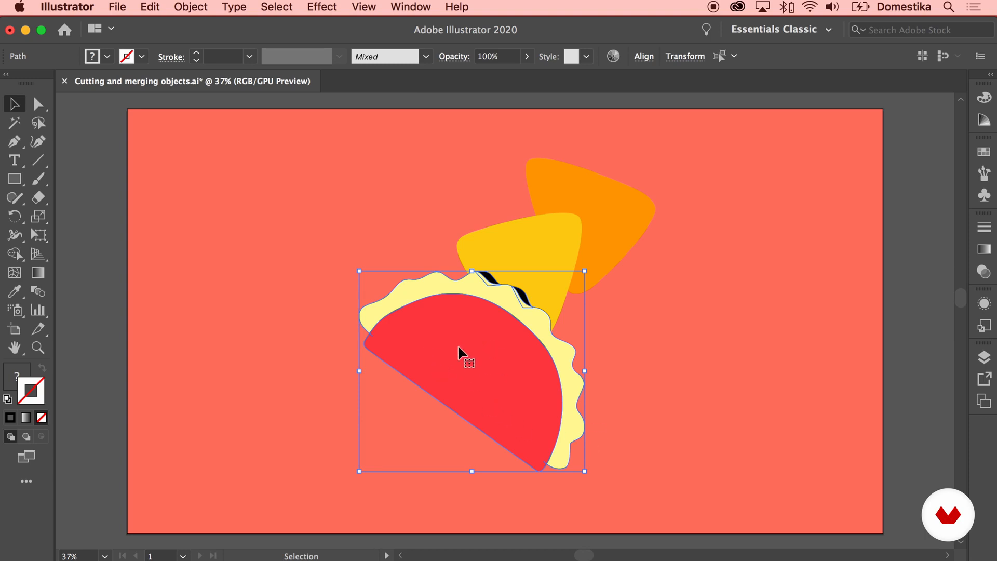
{"action": "right_click", "coordinate": [631, 139]}
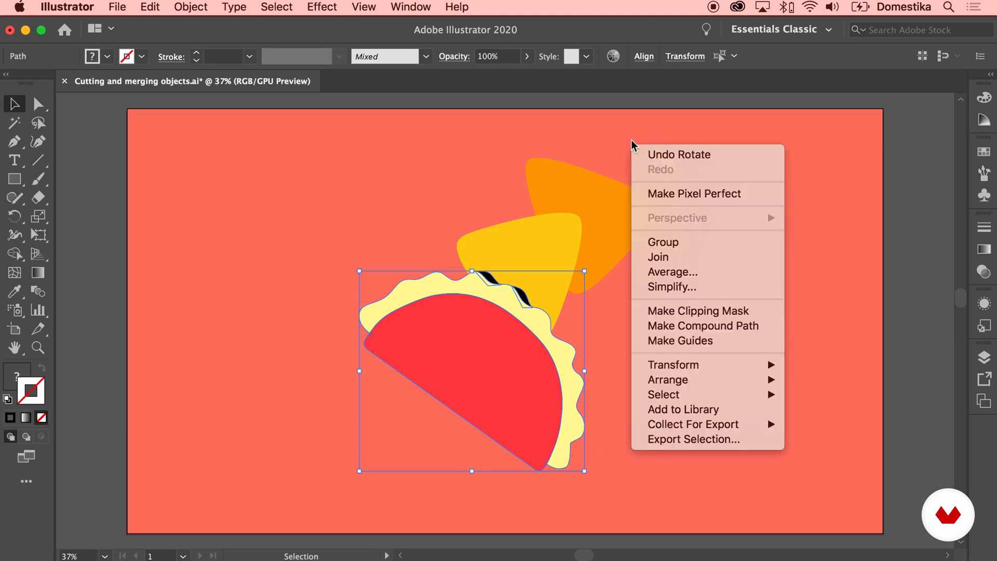
{"action": "left_click", "coordinate": [695, 241]}
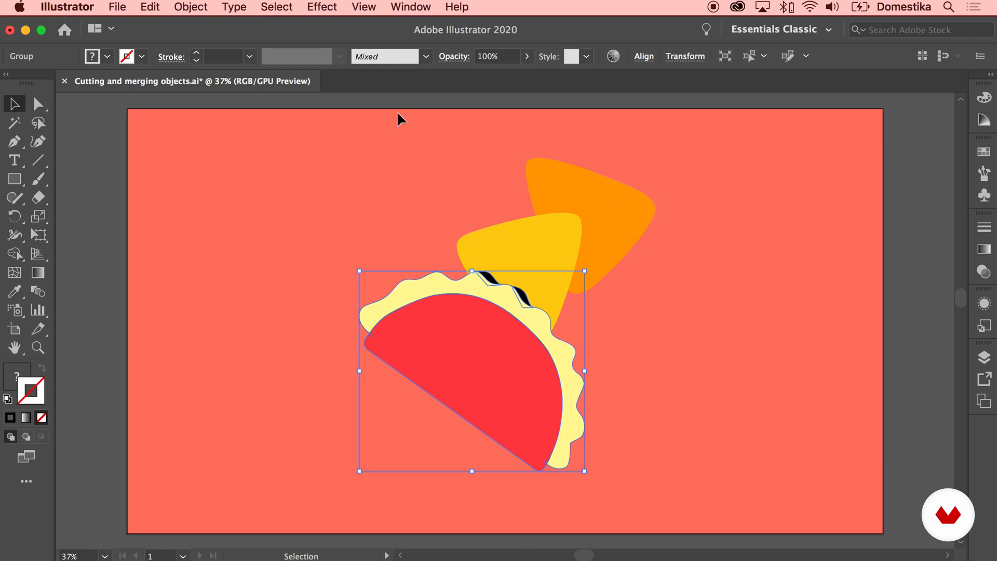
{"action": "left_click", "coordinate": [202, 6]}
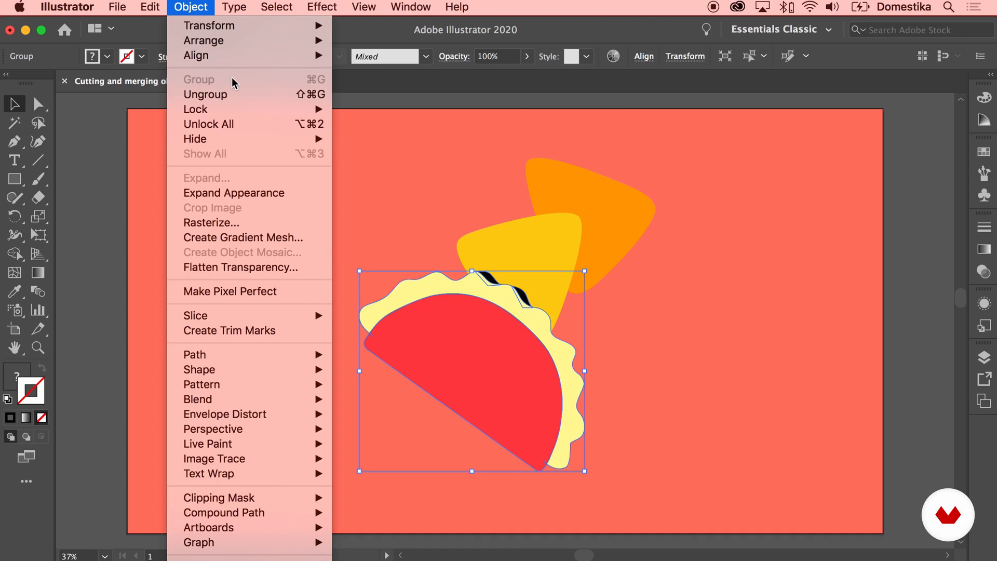
{"action": "left_click", "coordinate": [491, 188]}
{"action": "left_click", "coordinate": [479, 182]}
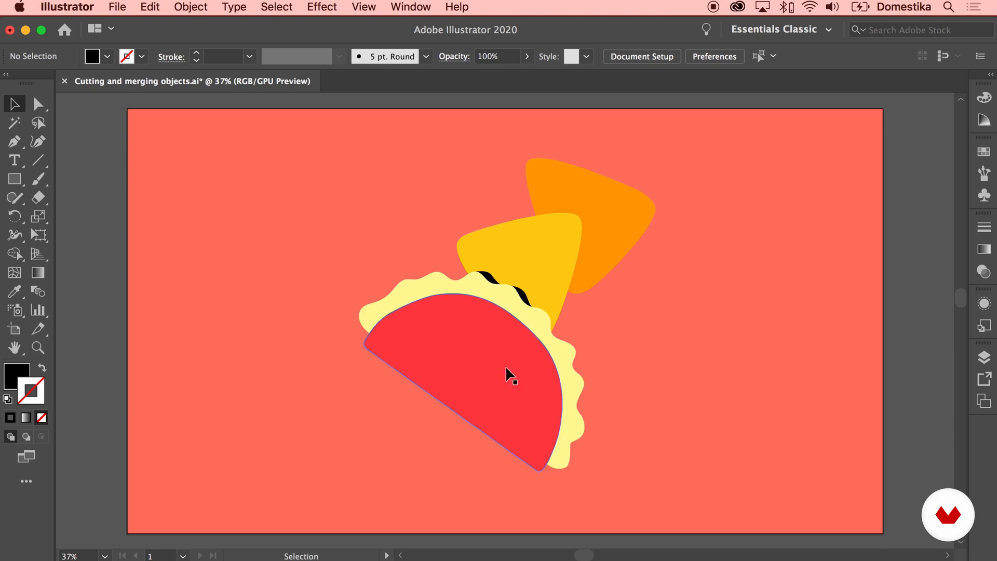
Reposition the taco group below the yellow triangle and rotate it slightly counterclockwise.
{"action": "left_click", "coordinate": [504, 323]}
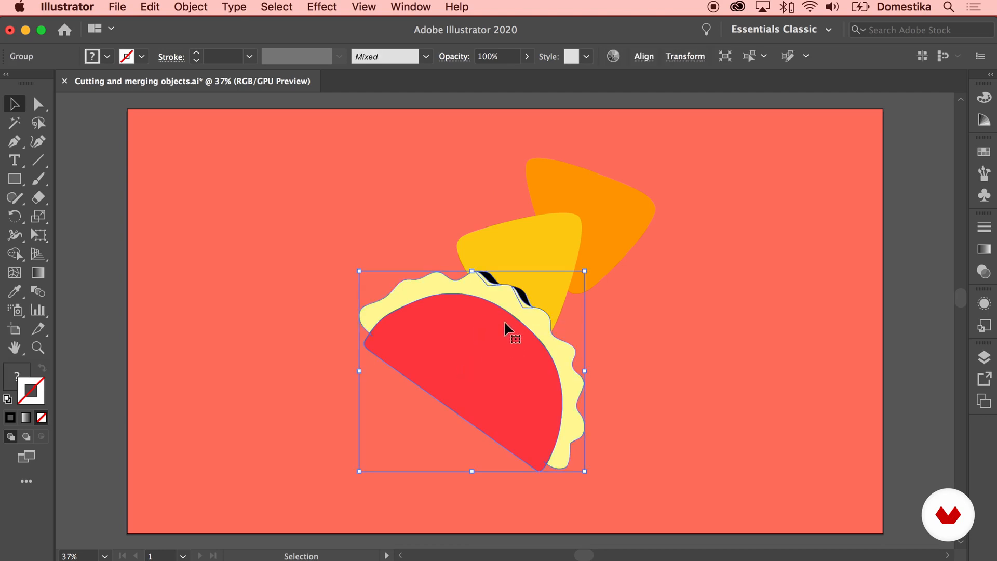
{"action": "left_click_drag", "start_coordinate": [512, 361], "coordinate": [467, 382]}
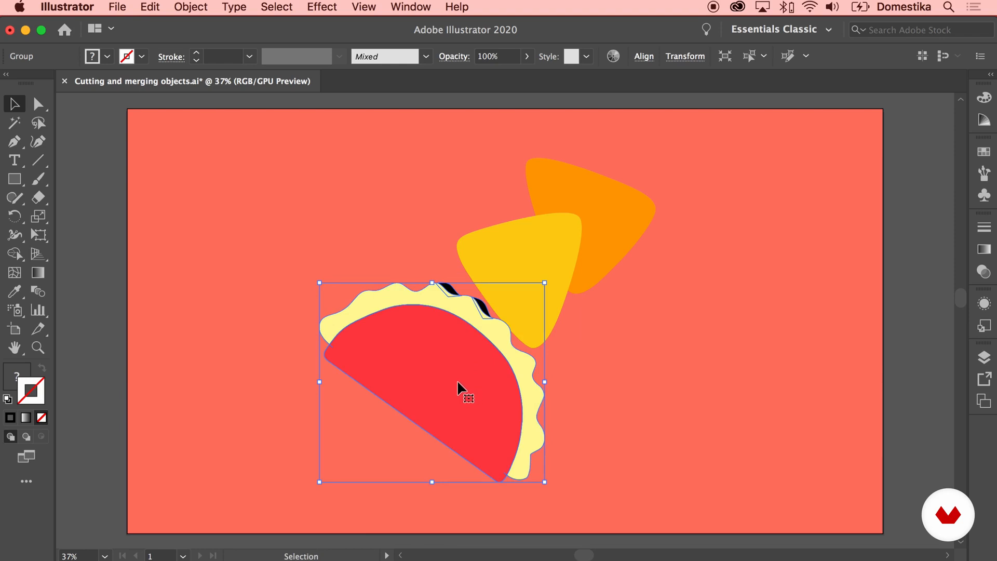
{"action": "left_click_drag", "start_coordinate": [525, 349], "coordinate": [555, 338]}
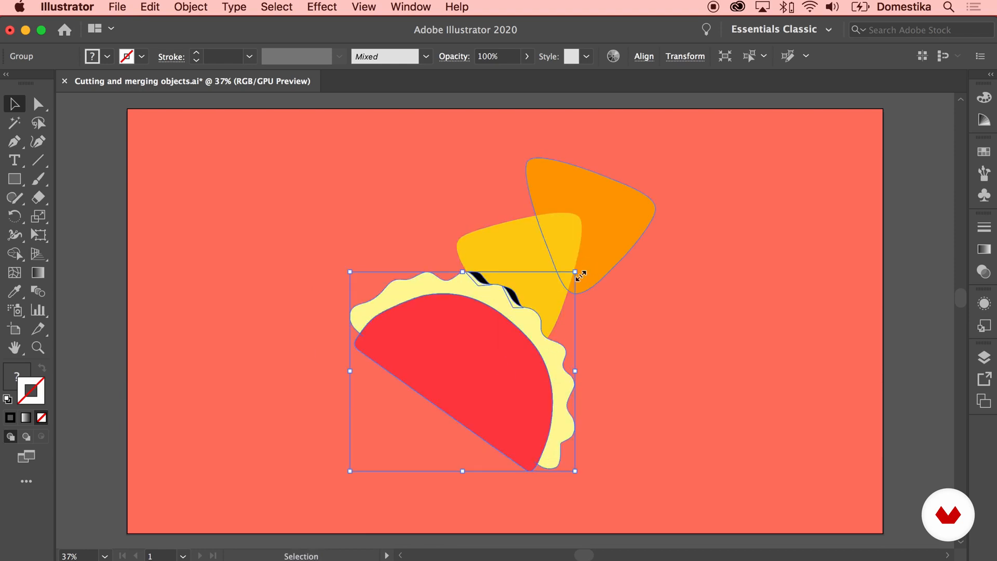
{"action": "left_click_drag", "start_coordinate": [583, 269], "coordinate": [575, 260]}
{"action": "left_click_drag", "start_coordinate": [486, 365], "coordinate": [499, 385]}
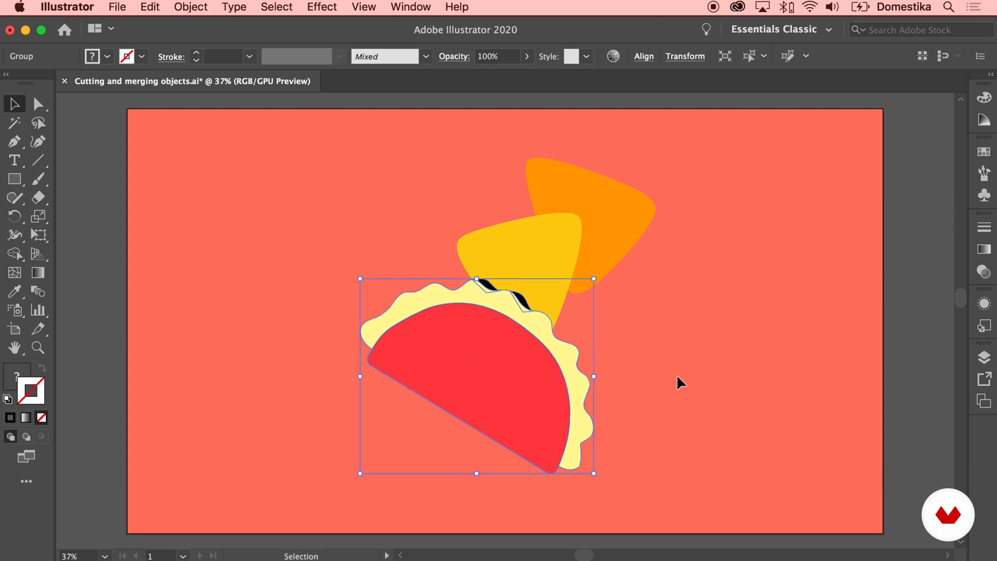
{"action": "left_click", "coordinate": [679, 374]}
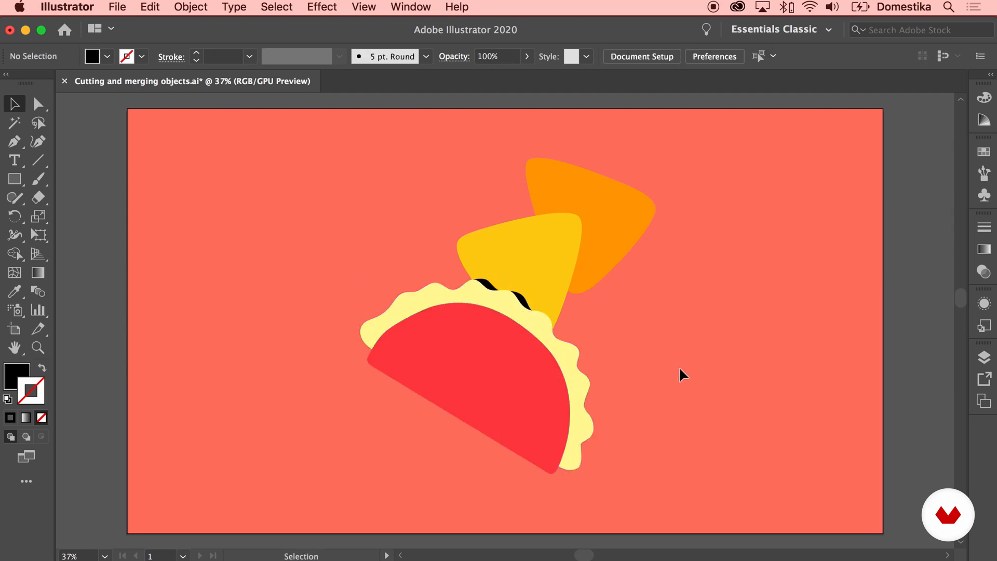
Group the orange triangle and the yellow triangle together with the taco group.
{"action": "left_click", "coordinate": [614, 257]}
{"action": "left_click", "coordinate": [515, 259], "text": "shift"}
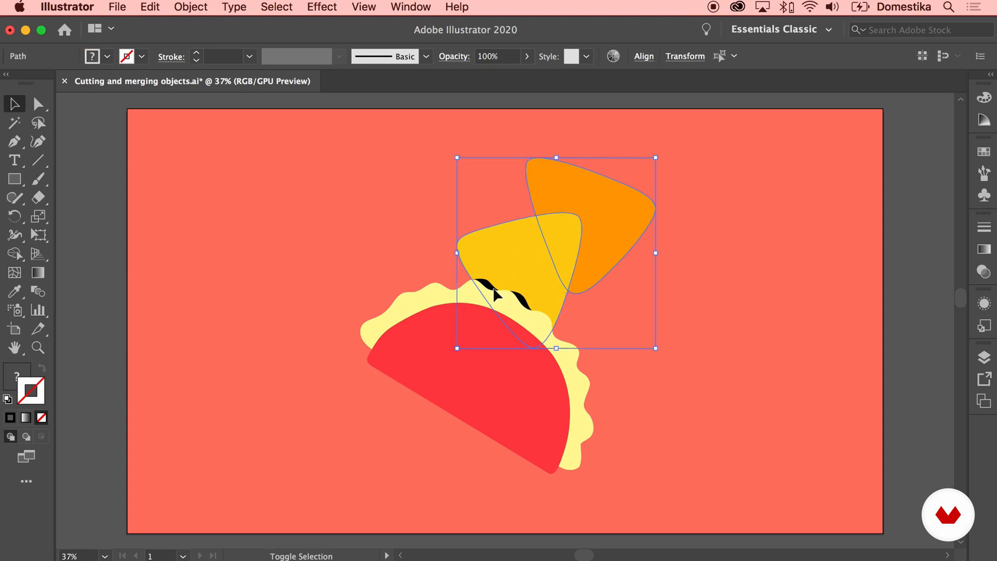
{"action": "left_click", "coordinate": [428, 344], "text": "shift"}
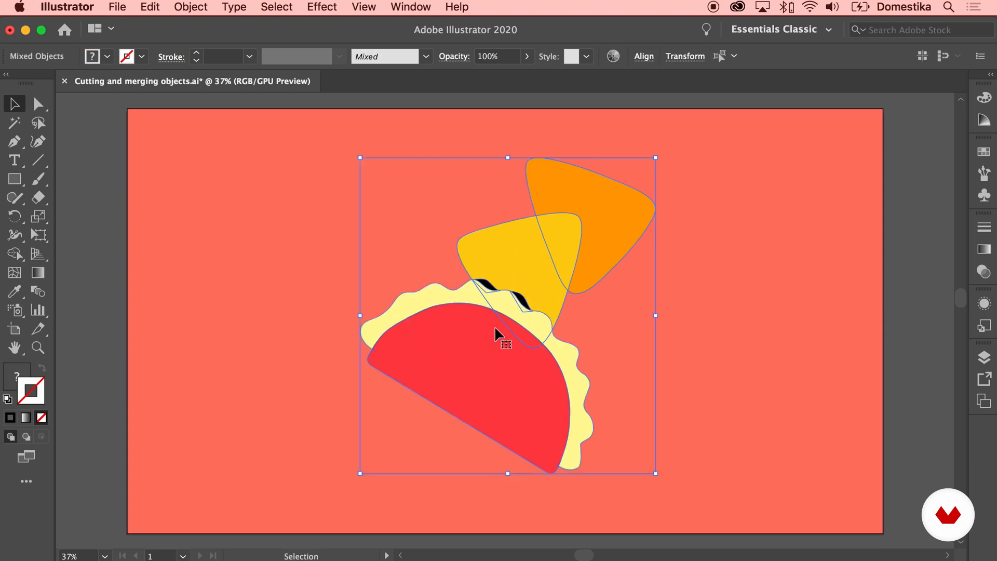
{"action": "left_click", "coordinate": [187, 7]}
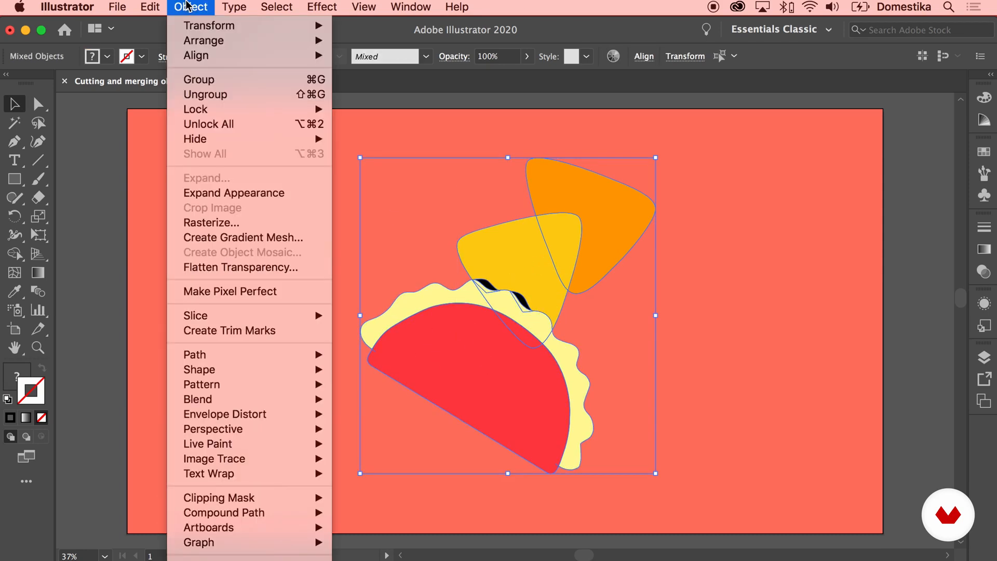
{"action": "left_click", "coordinate": [195, 84]}
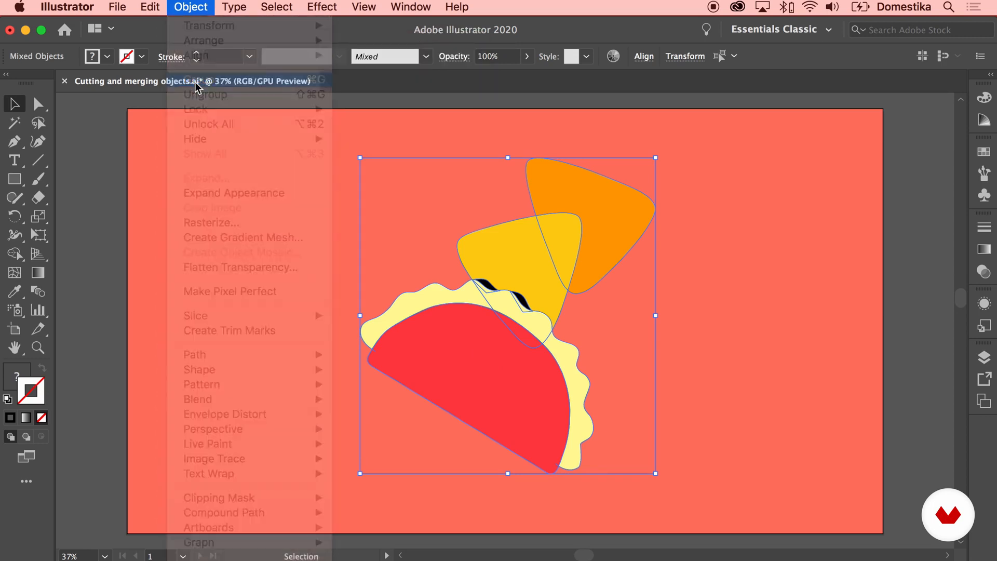
Move the combined group of taco and triangles slightly up and left, and rotate it slightly clockwise.
{"action": "left_click", "coordinate": [632, 266]}
{"action": "left_click_drag", "start_coordinate": [593, 250], "coordinate": [484, 267]}
{"action": "left_click_drag", "start_coordinate": [381, 365], "coordinate": [478, 338]}
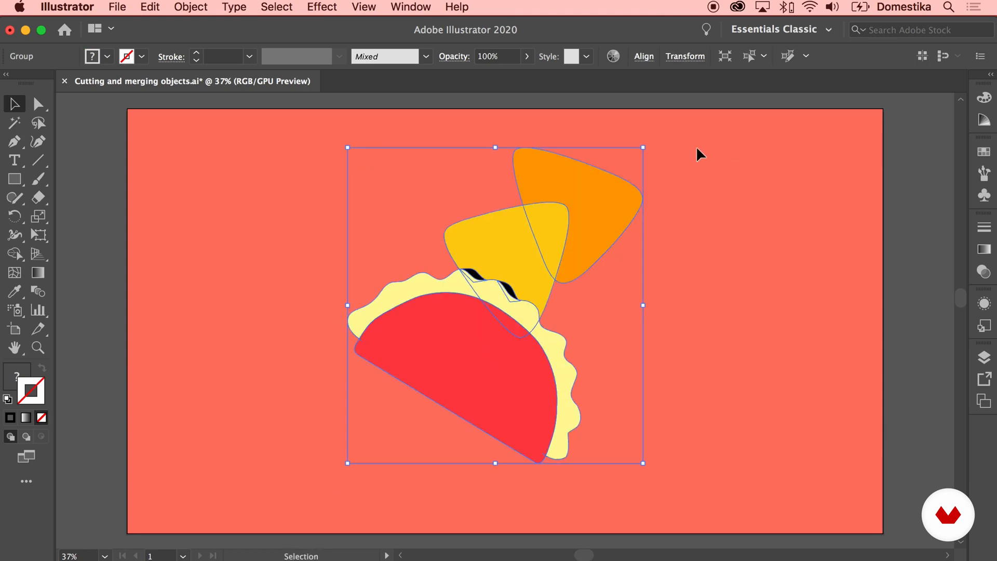
{"action": "left_click_drag", "start_coordinate": [646, 147], "coordinate": [645, 183]}
{"action": "left_click", "coordinate": [665, 178]}
{"action": "left_click", "coordinate": [595, 208]}
{"action": "left_click", "coordinate": [731, 230]}
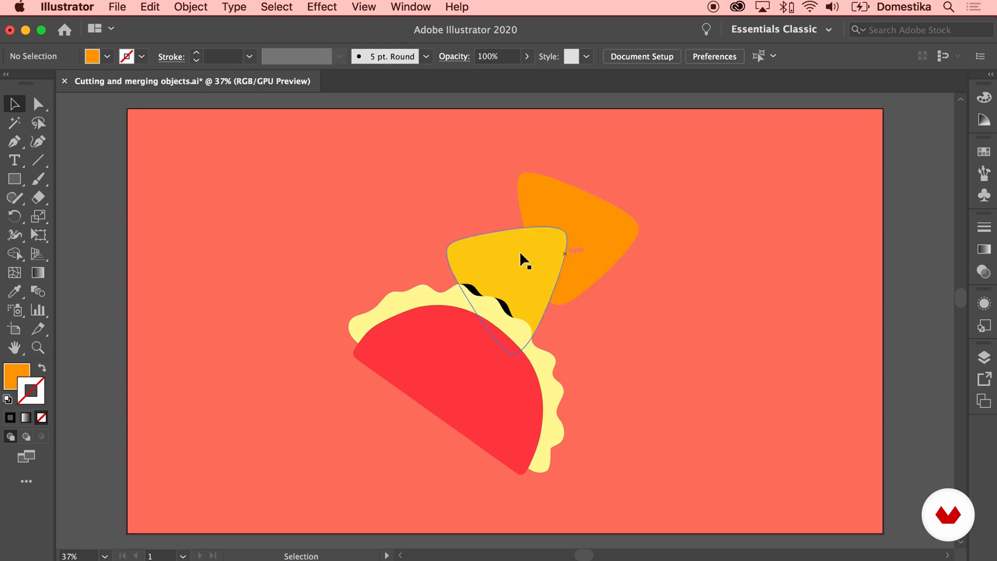
Ungroup the combined group of taco and triangles.
{"action": "left_click", "coordinate": [585, 239]}
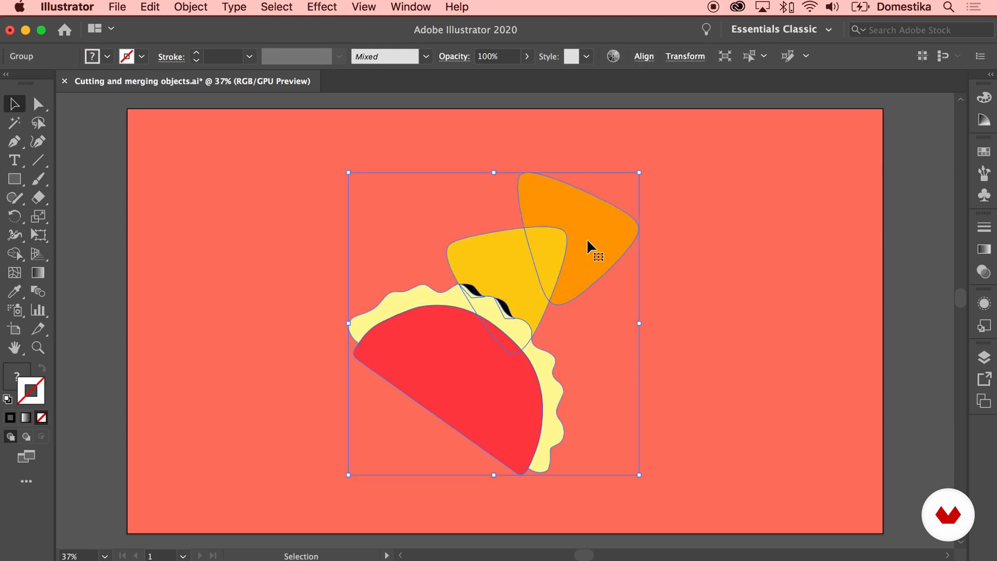
{"action": "right_click", "coordinate": [578, 228]}
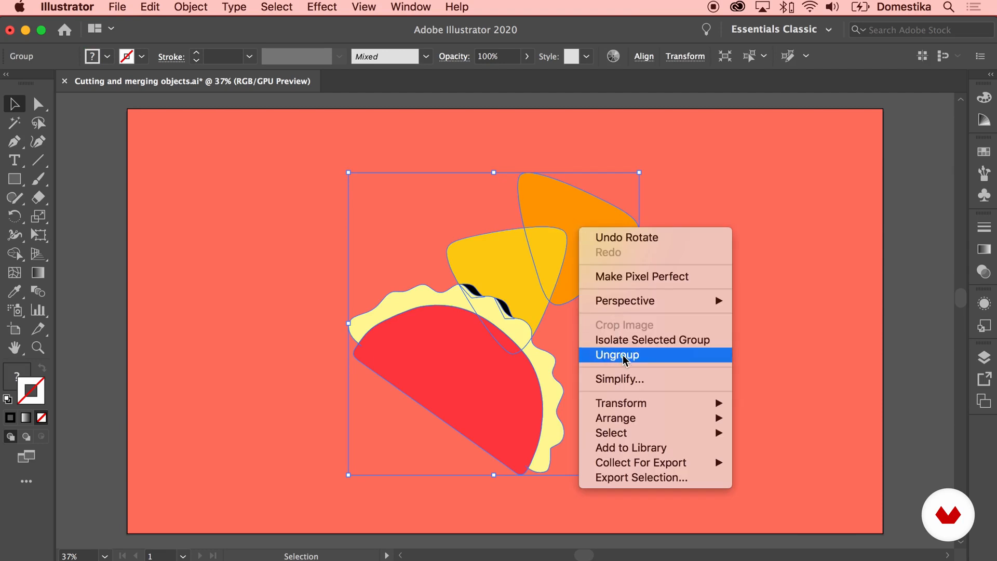
{"action": "left_click", "coordinate": [190, 8]}
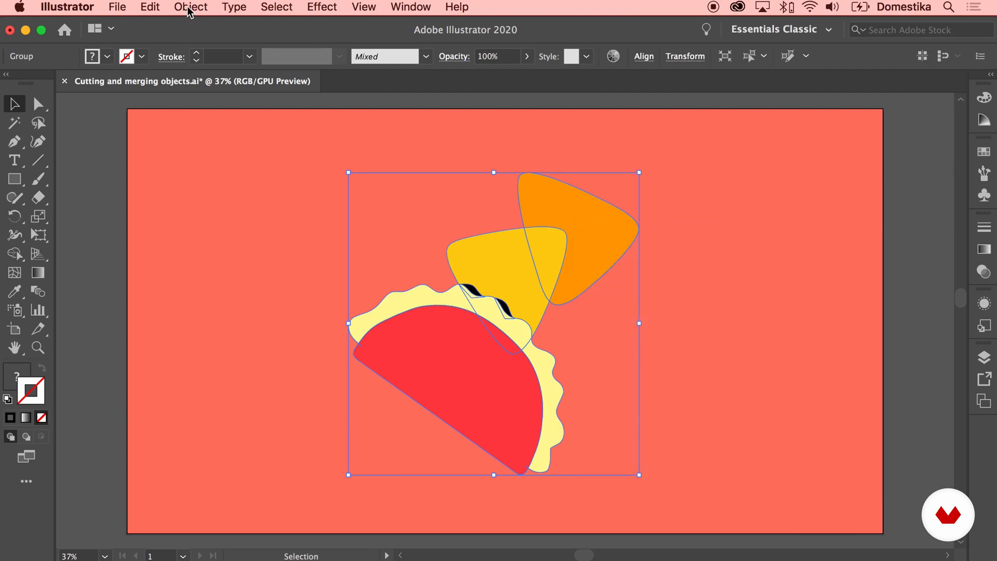
{"action": "left_click", "coordinate": [190, 7]}
{"action": "left_click", "coordinate": [214, 94]}
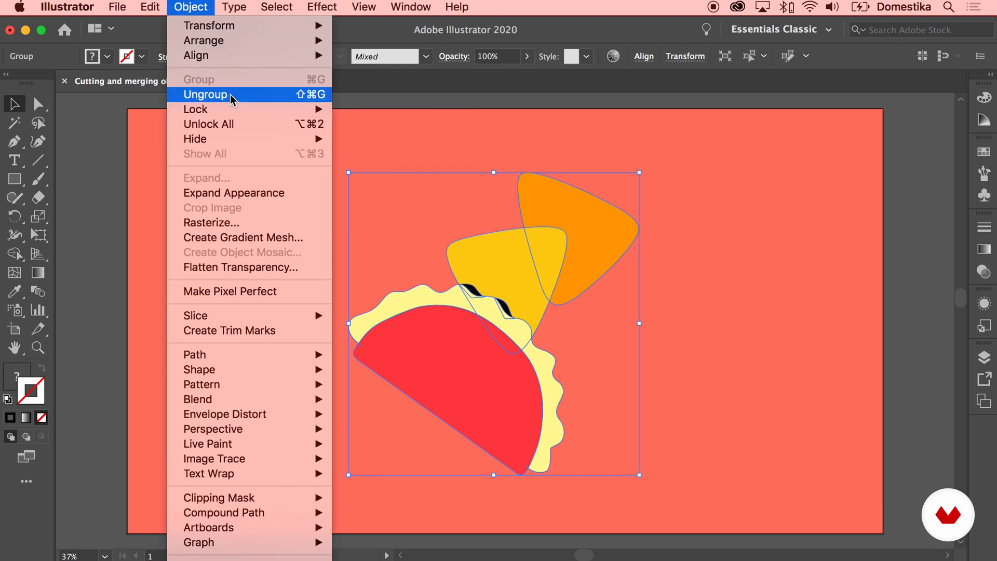
Select the orange triangle, the yellow triangle and the taco in turn to check which pieces are still grouped.
{"action": "left_click", "coordinate": [621, 236]}
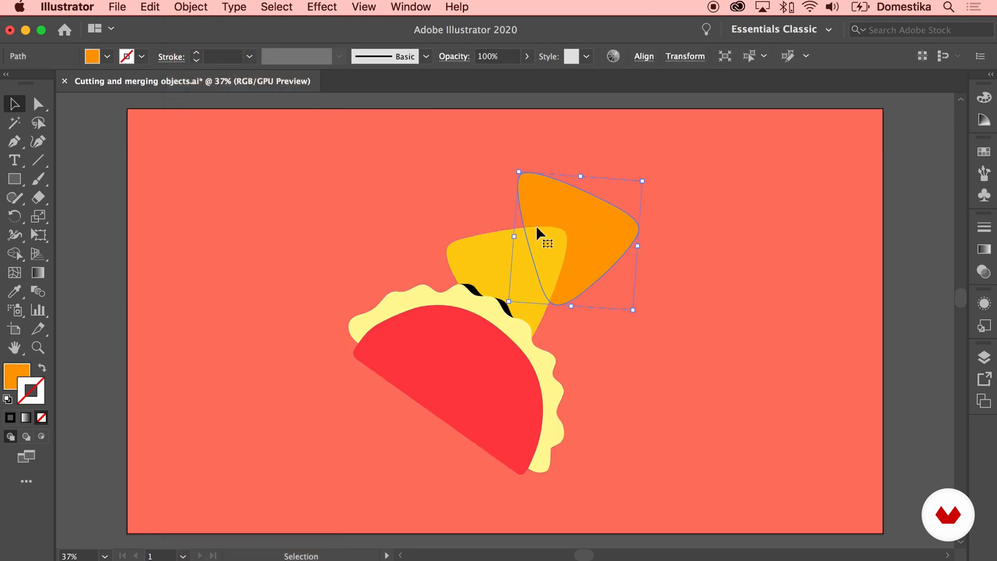
{"action": "left_click", "coordinate": [491, 261]}
{"action": "left_click", "coordinate": [499, 381]}
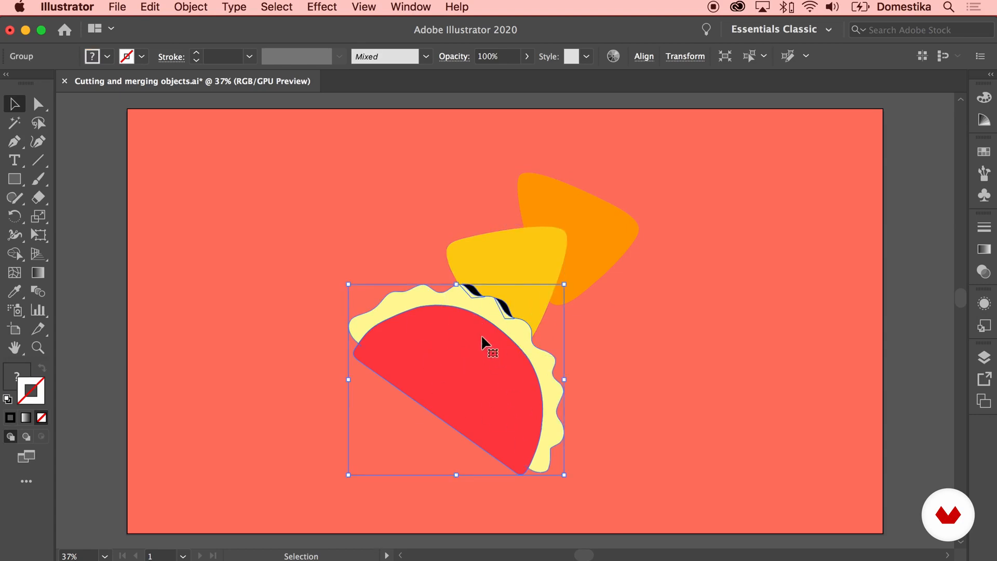
{"action": "left_click", "coordinate": [623, 361]}
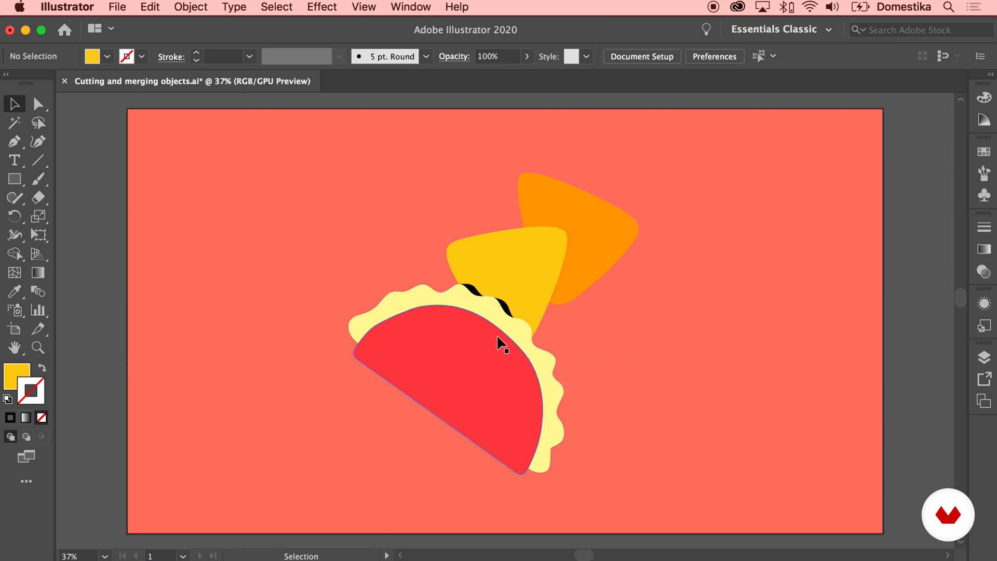
Isolate the taco group and shift only the red shell slightly down and left.
{"action": "left_click", "coordinate": [498, 369]}
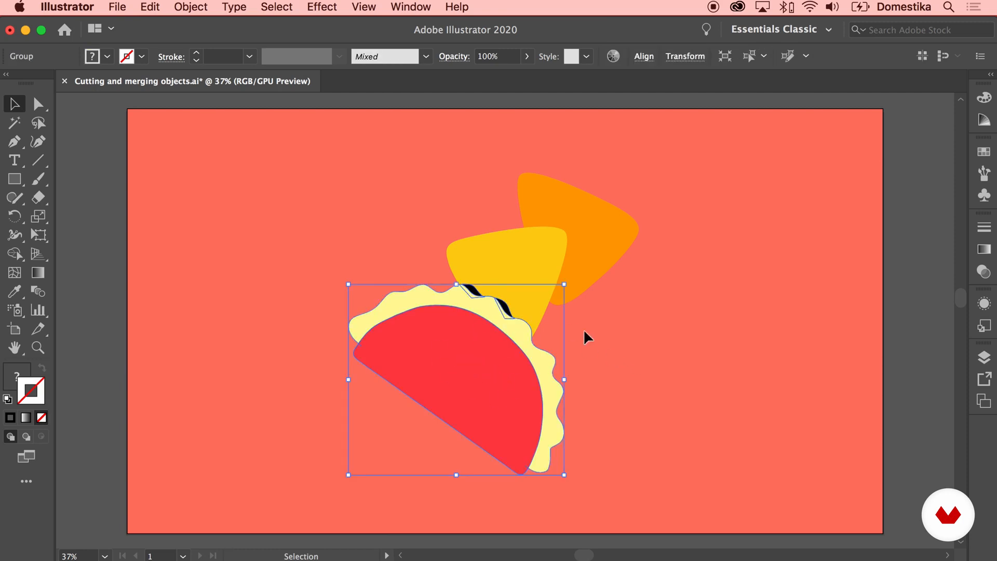
{"action": "double_click", "coordinate": [480, 353]}
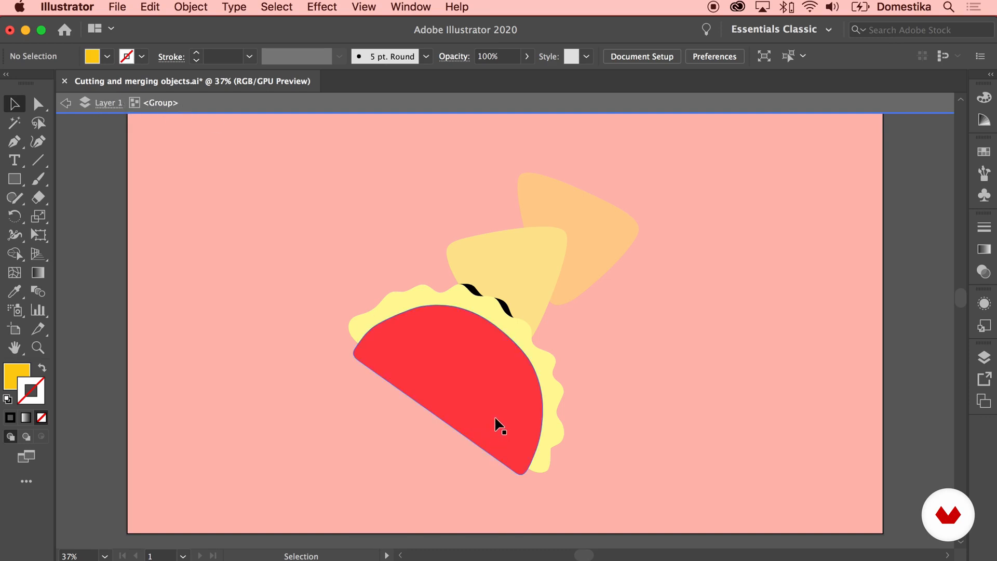
{"action": "left_click", "coordinate": [496, 395]}
{"action": "left_click_drag", "start_coordinate": [508, 389], "coordinate": [506, 391]}
Rotate the wavy cream layer very slightly inside the isolated group and exit isolation mode.
{"action": "left_click", "coordinate": [534, 344]}
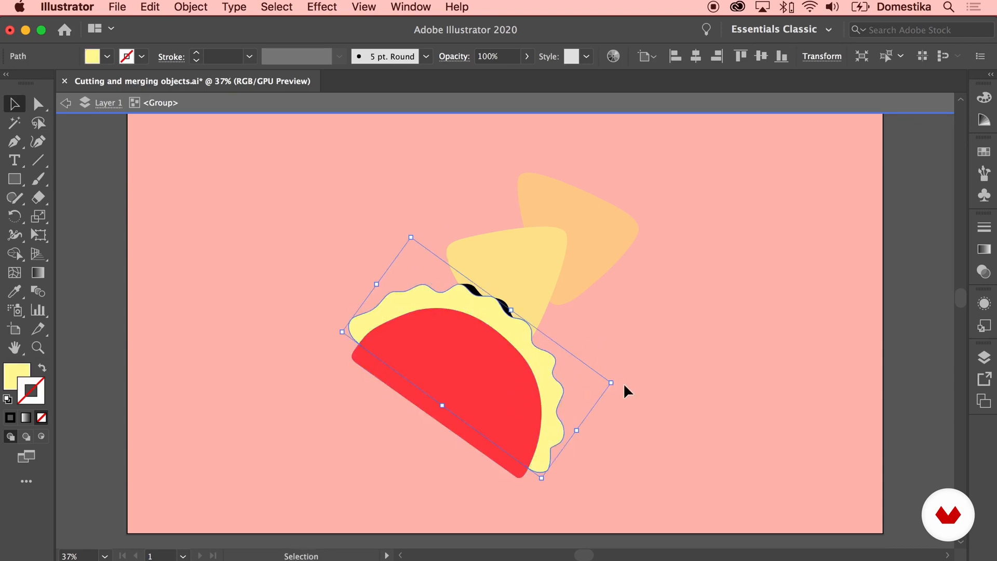
{"action": "left_click_drag", "start_coordinate": [620, 380], "coordinate": [622, 383]}
{"action": "left_click", "coordinate": [641, 377]}
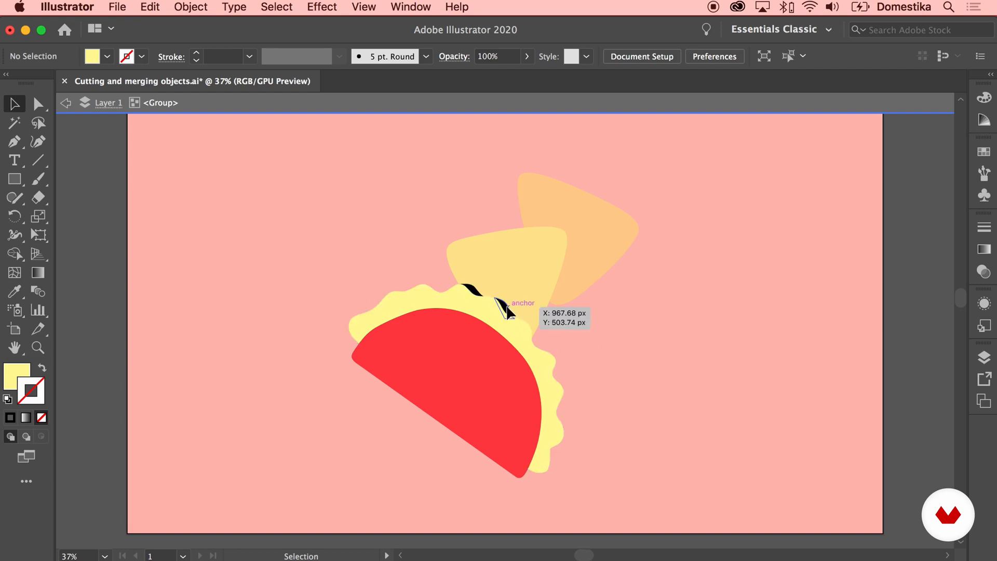
{"action": "left_click", "coordinate": [506, 309]}
{"action": "left_click", "coordinate": [615, 332]}
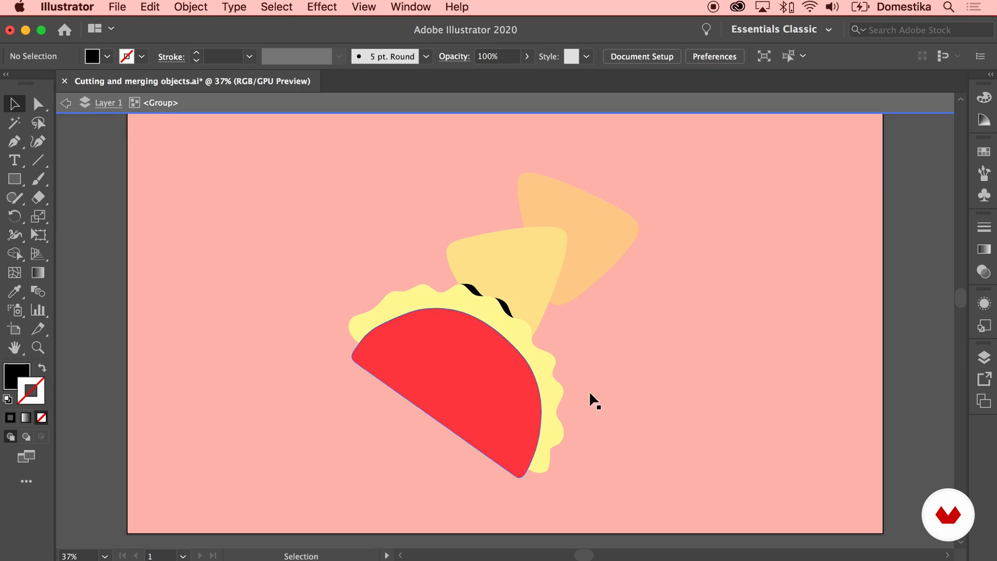
{"action": "double_click", "coordinate": [762, 328]}
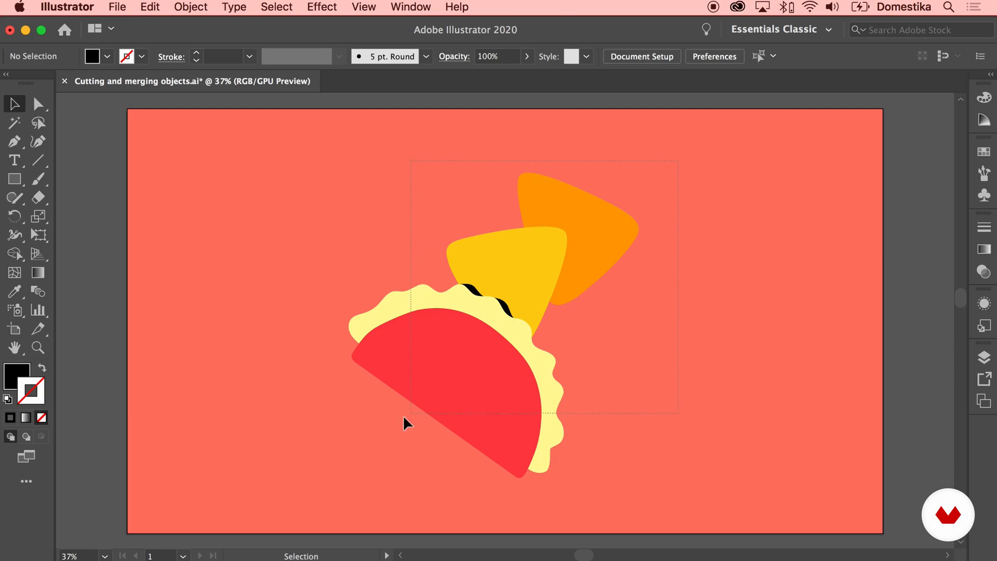
Group the taco and both triangles into one combined group.
{"action": "key", "text": "super+a"}
{"action": "right_click", "coordinate": [466, 368]}
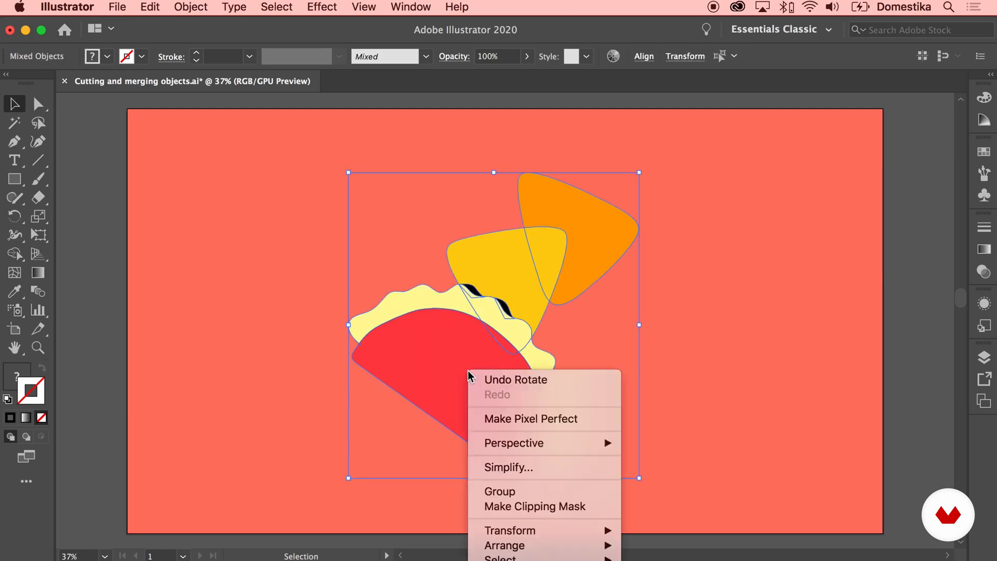
{"action": "left_click", "coordinate": [652, 155]}
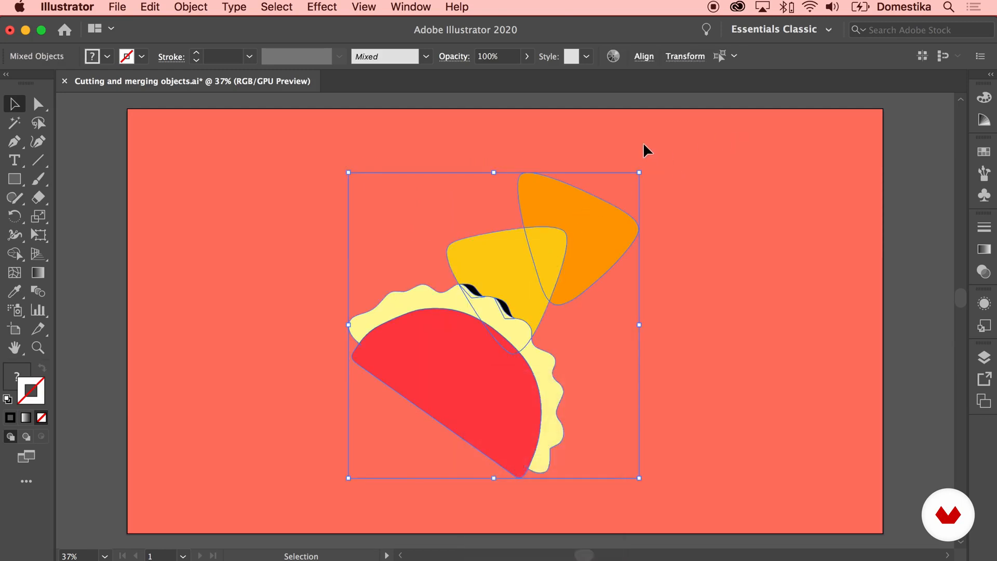
{"action": "right_click", "coordinate": [644, 148]}
{"action": "left_click", "coordinate": [694, 270]}
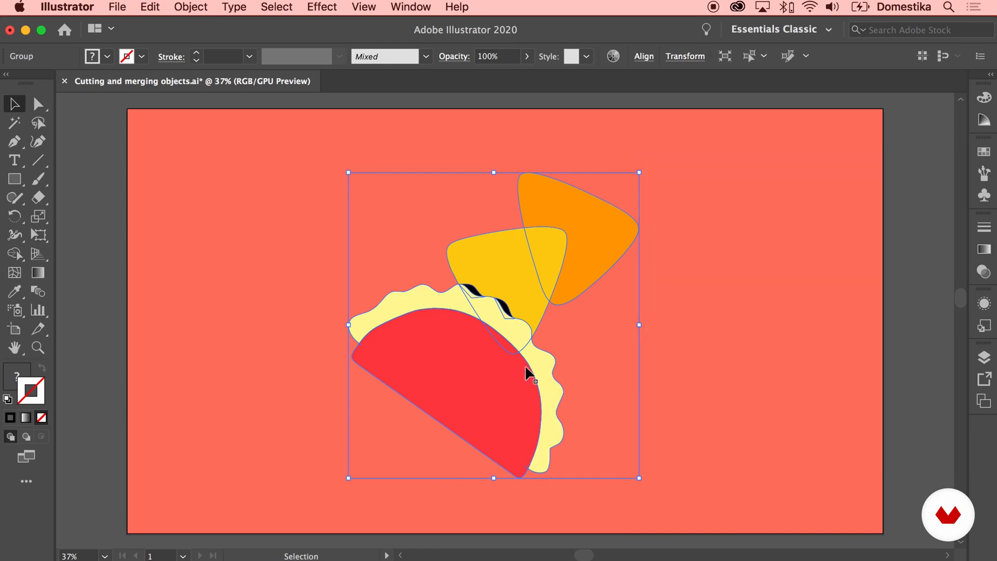
Isolate the combined group and its nested taco group to examine their pieces, and step back out of isolation mode.
{"action": "double_click", "coordinate": [503, 360]}
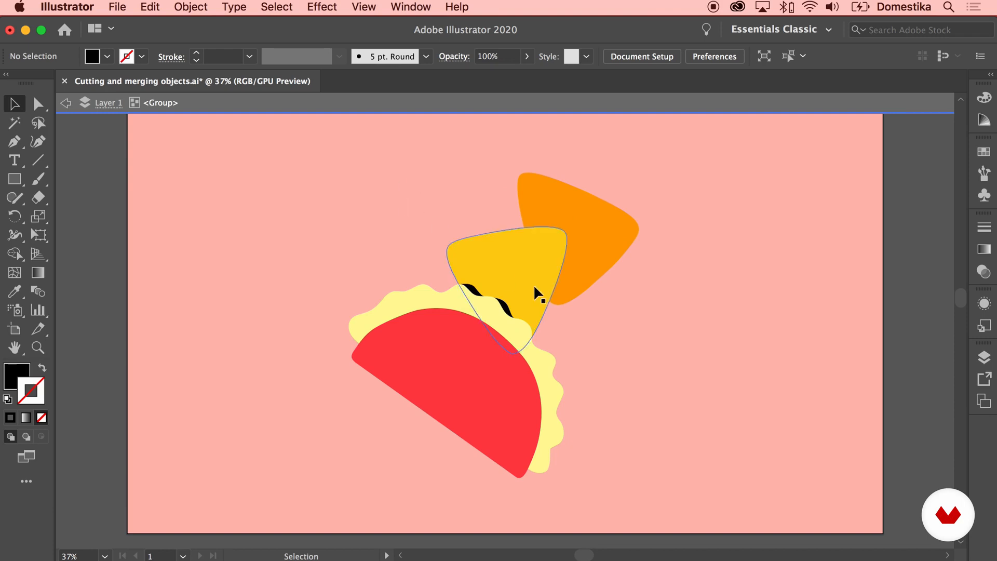
{"action": "left_click", "coordinate": [528, 267]}
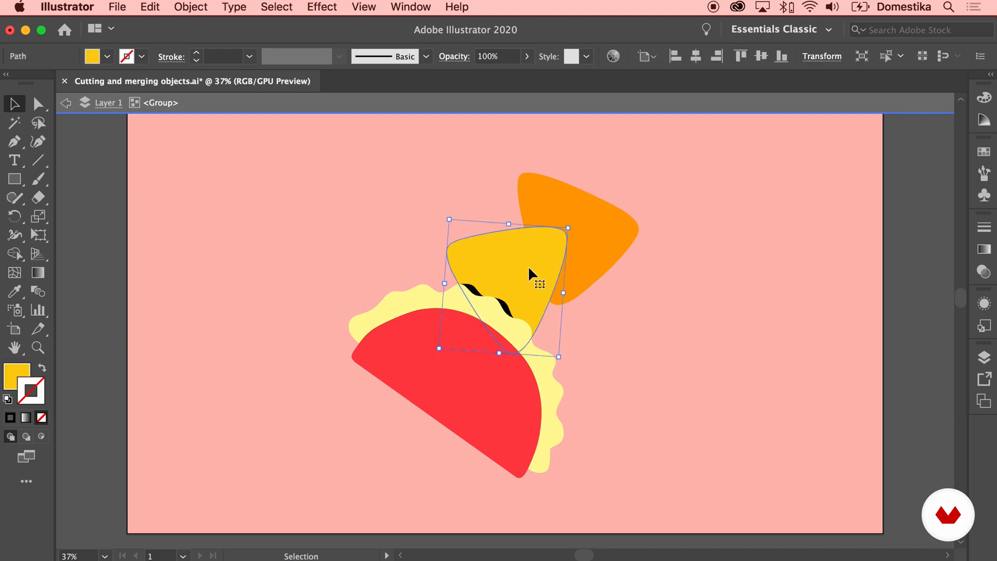
{"action": "left_click", "coordinate": [602, 230]}
{"action": "left_click", "coordinate": [474, 368]}
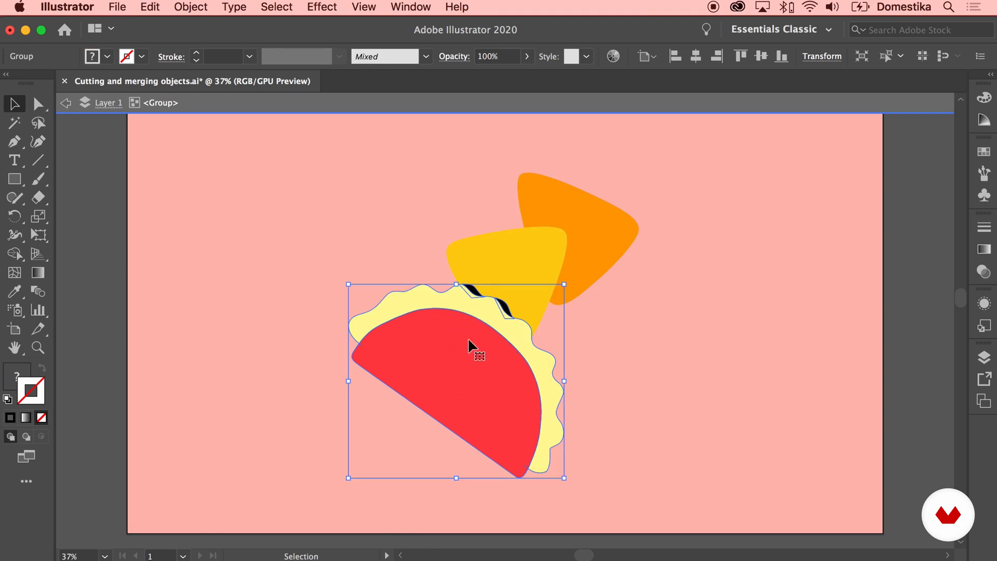
{"action": "double_click", "coordinate": [475, 369]}
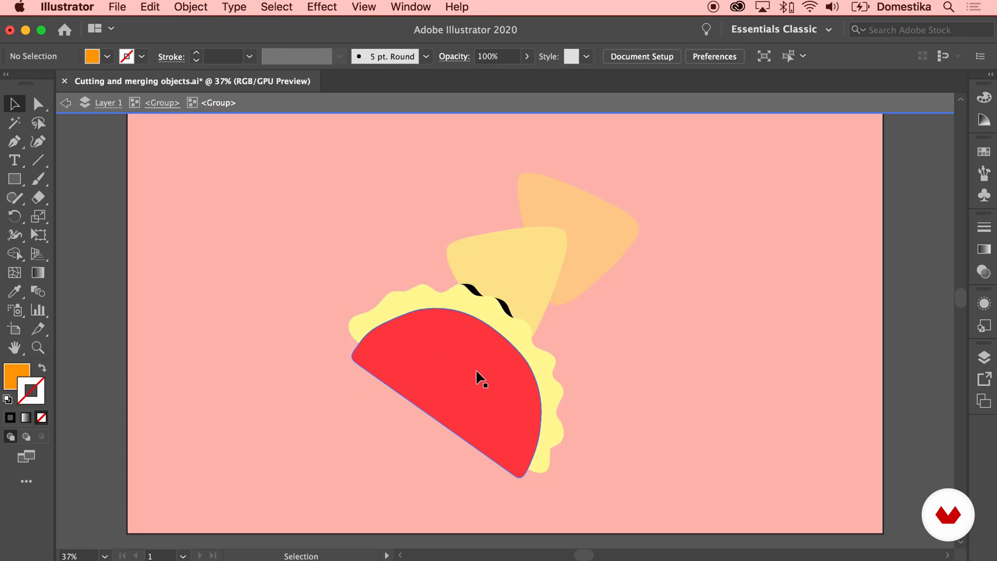
{"action": "left_click", "coordinate": [162, 103]}
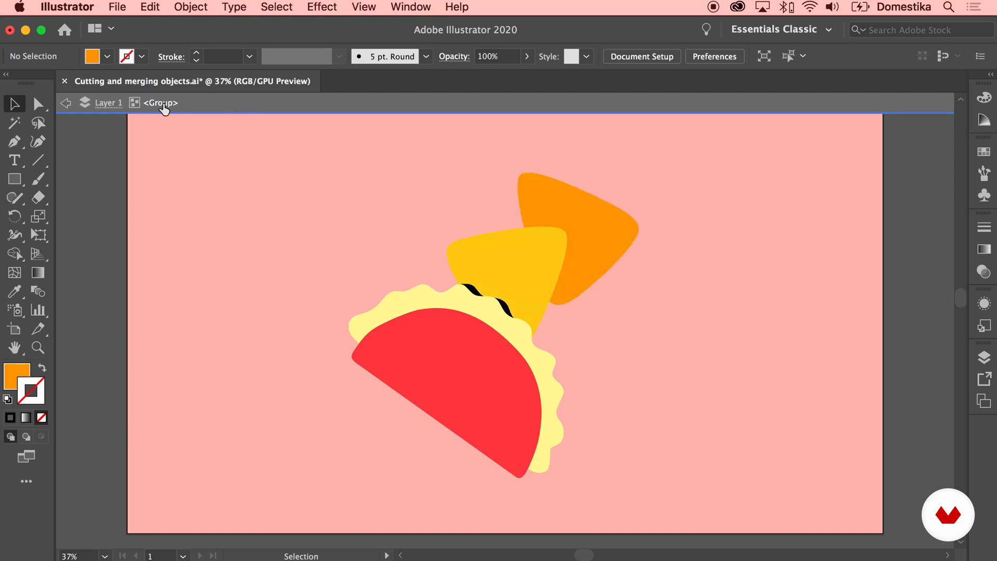
{"action": "left_click", "coordinate": [67, 104]}
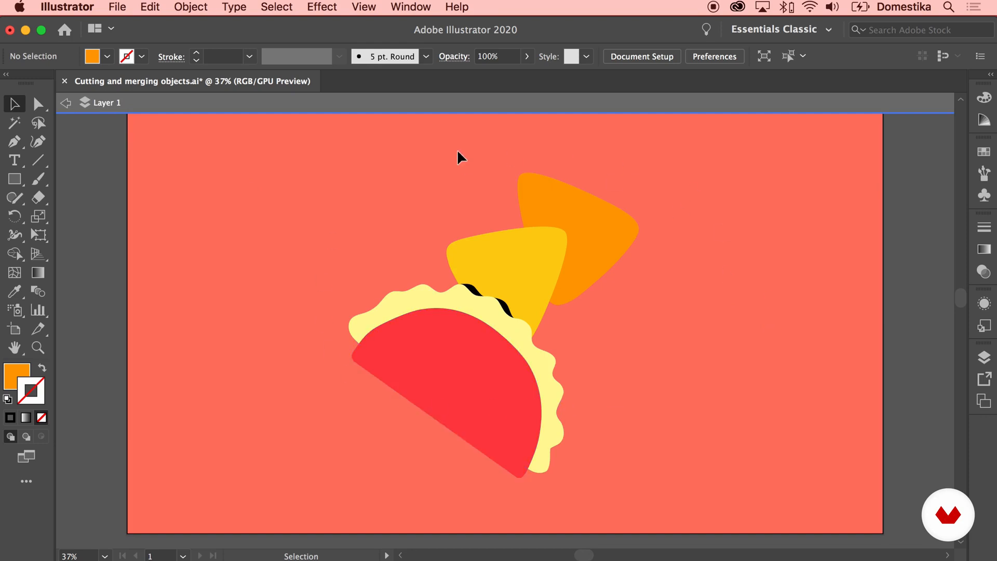
{"action": "double_click", "coordinate": [719, 223]}
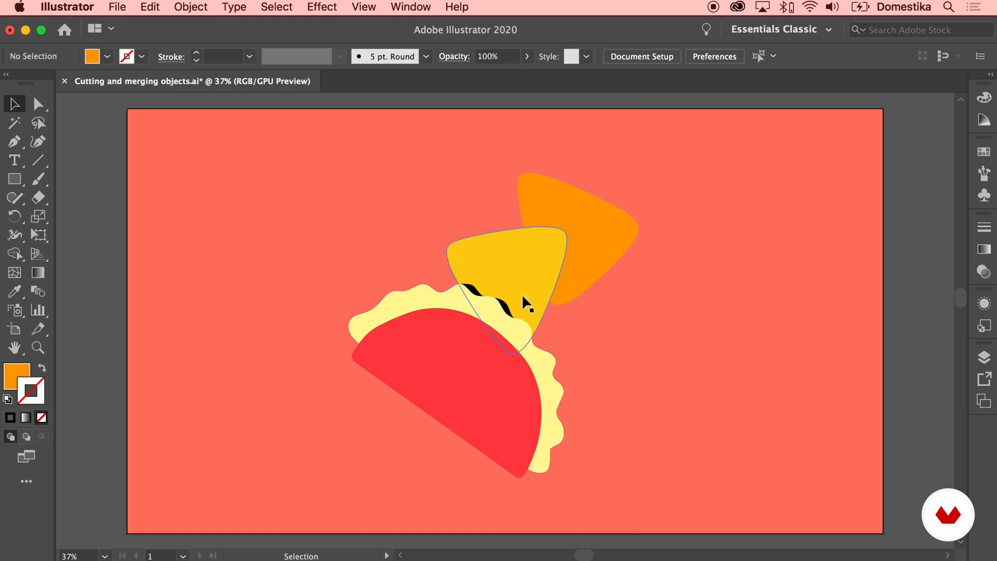
Ungroup the combined artwork so the taco group and the triangles are separate, and clear the selection.
{"action": "left_click", "coordinate": [584, 261]}
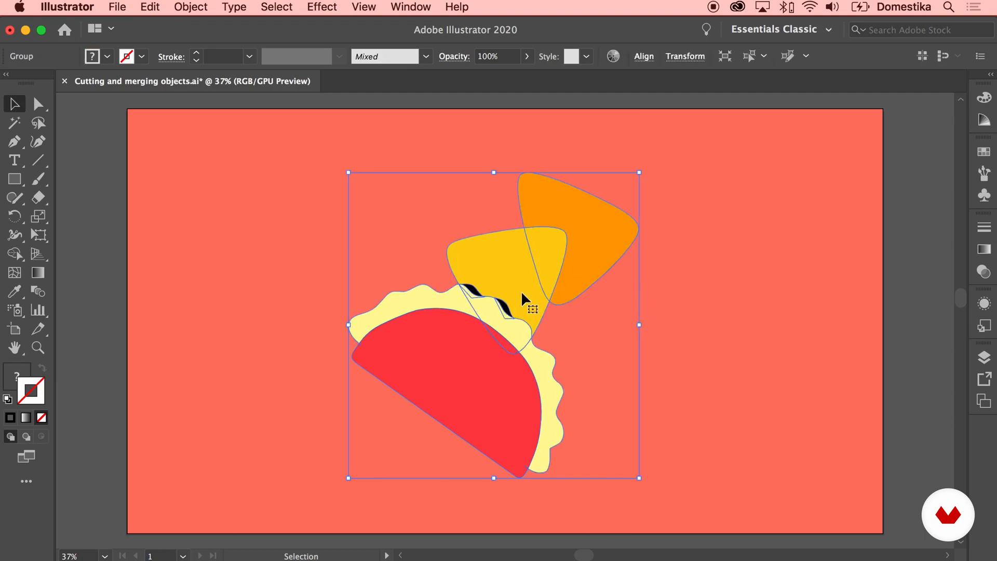
{"action": "left_click", "coordinate": [675, 262]}
{"action": "left_click", "coordinate": [617, 249]}
{"action": "right_click", "coordinate": [599, 249]}
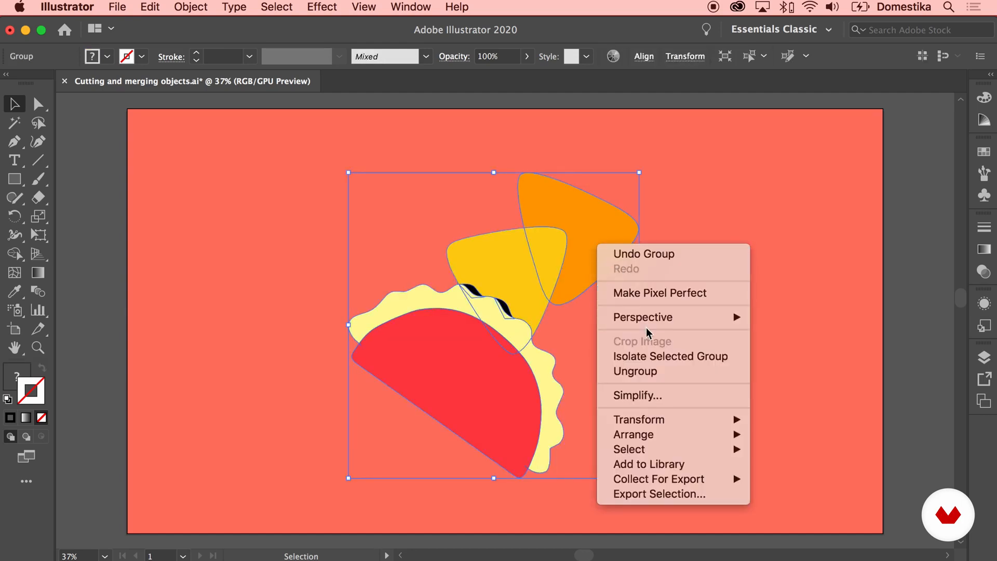
{"action": "left_click", "coordinate": [644, 372]}
{"action": "right_click", "coordinate": [574, 240]}
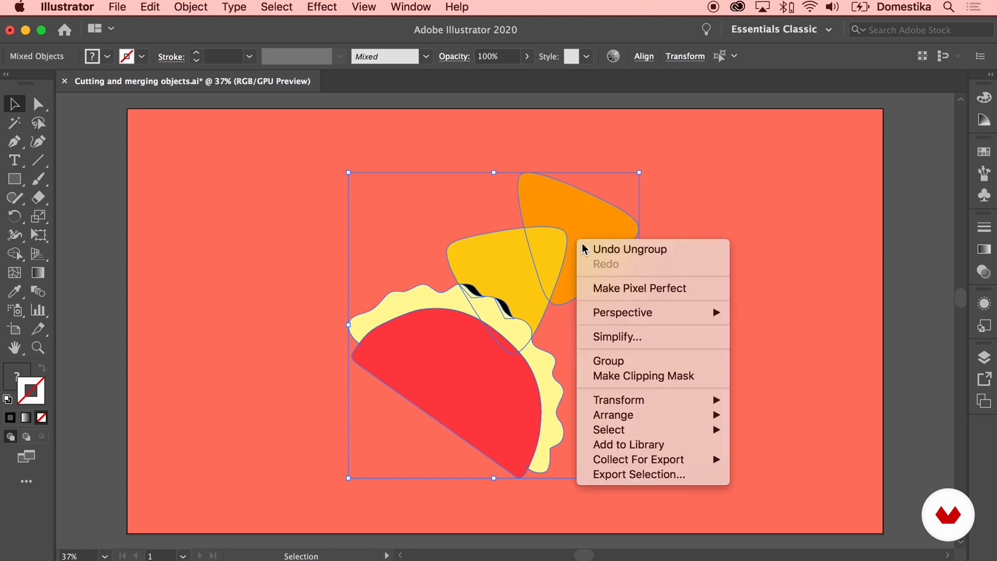
{"action": "left_click", "coordinate": [538, 376]}
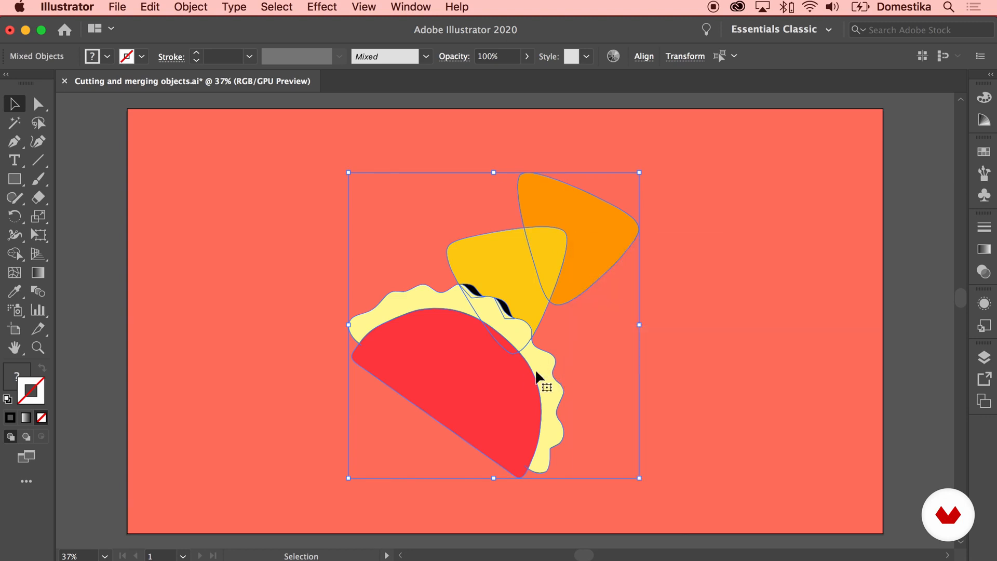
{"action": "left_click", "coordinate": [624, 363]}
Ungroup the taco group into its individual shapes.
{"action": "left_click", "coordinate": [518, 383]}
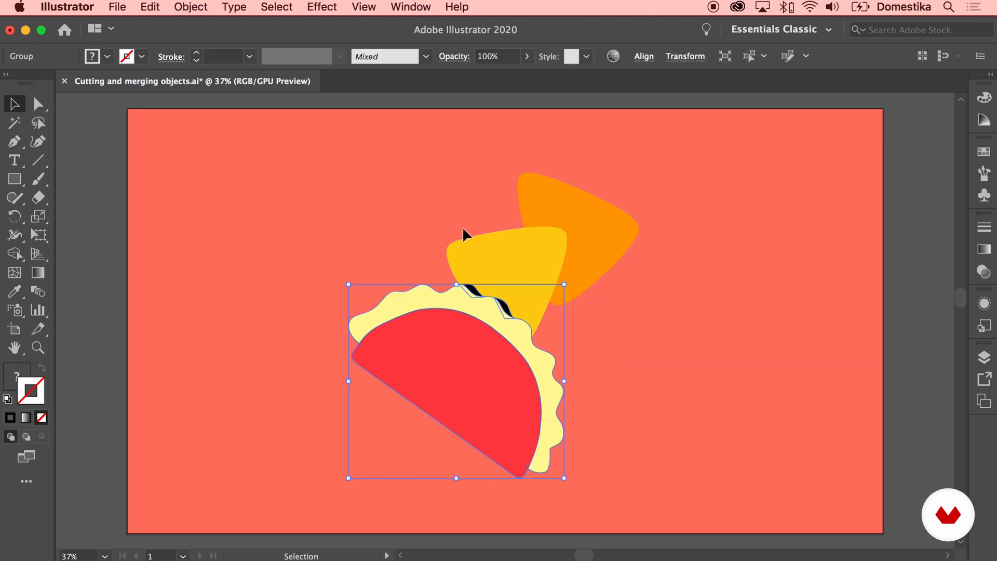
{"action": "right_click", "coordinate": [464, 209]}
{"action": "left_click", "coordinate": [580, 333]}
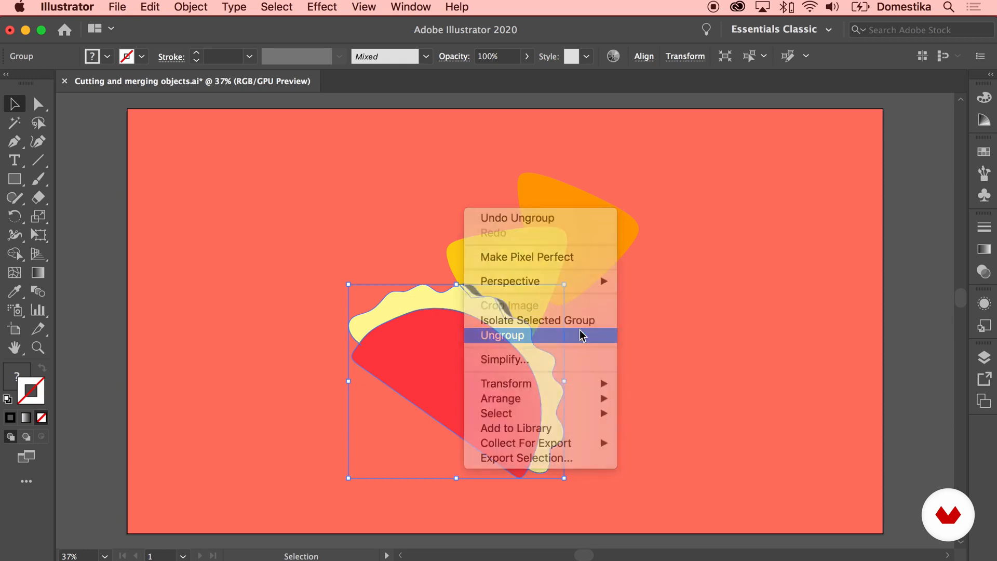
{"action": "left_click", "coordinate": [580, 335]}
Select the red shell, the cream layer and each triangle individually to check that every shape is independent.
{"action": "left_click", "coordinate": [497, 335]}
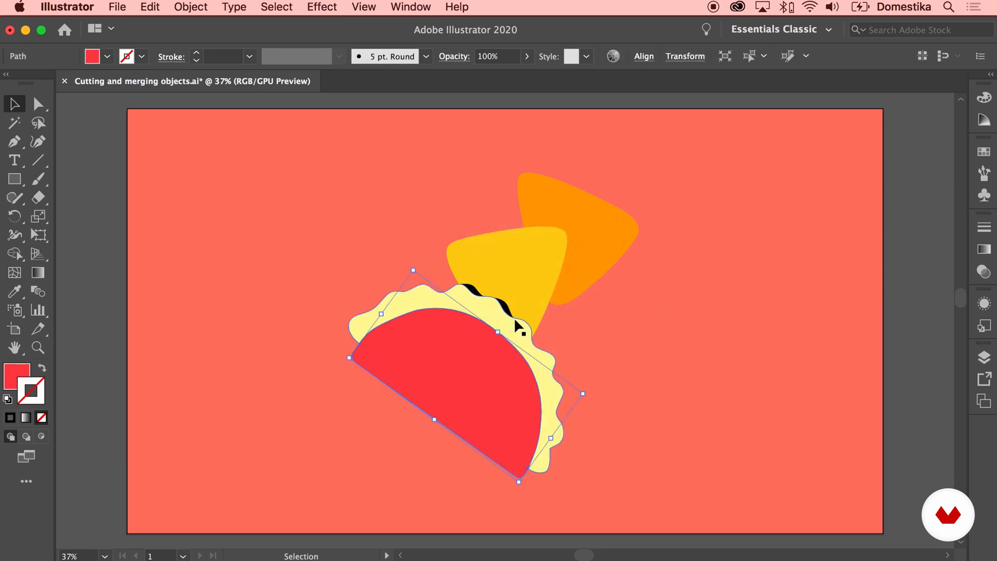
{"action": "left_click", "coordinate": [515, 325]}
{"action": "left_click", "coordinate": [540, 255]}
{"action": "left_click", "coordinate": [592, 224]}
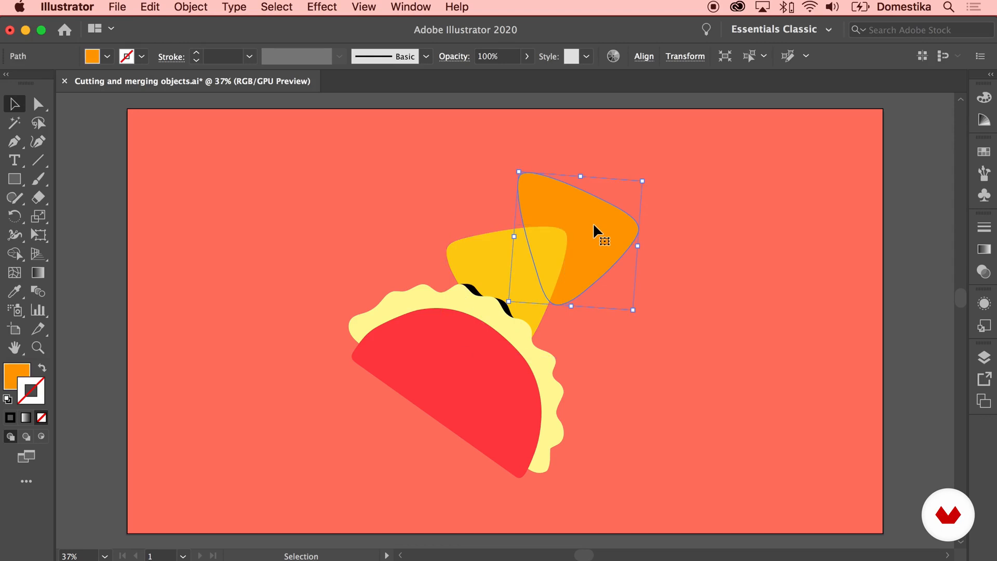
{"action": "left_click", "coordinate": [692, 179]}
Delete both triangles and the black marks, keeping only the taco's red shell and wavy cream layer.
{"action": "left_click_drag", "start_coordinate": [645, 178], "coordinate": [535, 257]}
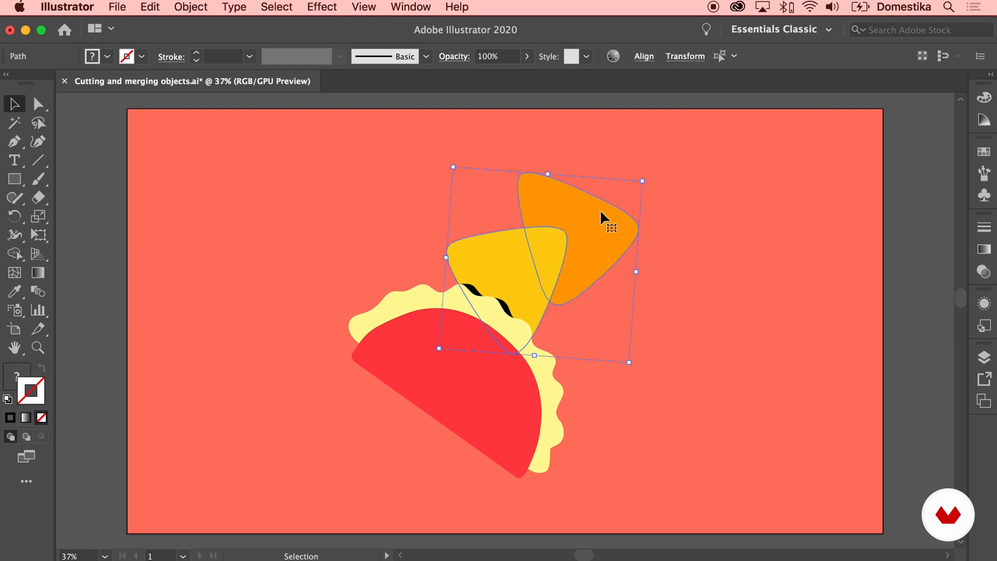
{"action": "key", "text": "space"}
{"action": "left_click_drag", "start_coordinate": [623, 147], "coordinate": [628, 377]}
{"action": "left_click_drag", "start_coordinate": [542, 410], "coordinate": [537, 159]}
{"action": "scroll", "coordinate": [583, 434], "scroll_direction": "down", "scroll_amount": 5}
{"action": "left_click", "coordinate": [530, 292]}
{"action": "key", "text": "BackSpace"}
{"action": "left_click", "coordinate": [498, 275]}
{"action": "key", "text": "BackSpace"}
Move the taco to the artboard's upper-left corner and scale it down to about two thirds of its size.
{"action": "left_click_drag", "start_coordinate": [489, 379], "coordinate": [325, 234]}
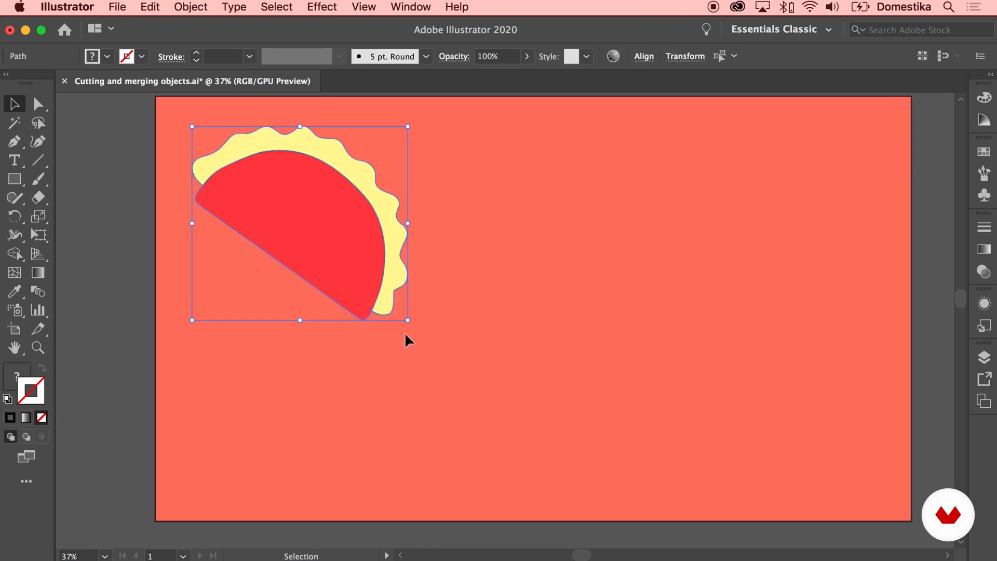
{"action": "left_click_drag", "start_coordinate": [407, 320], "coordinate": [337, 257]}
Duplicate the taco horizontally and repeat the transformation to build an evenly spaced row of four tacos.
{"action": "left_click_drag", "start_coordinate": [299, 220], "coordinate": [652, 226]}
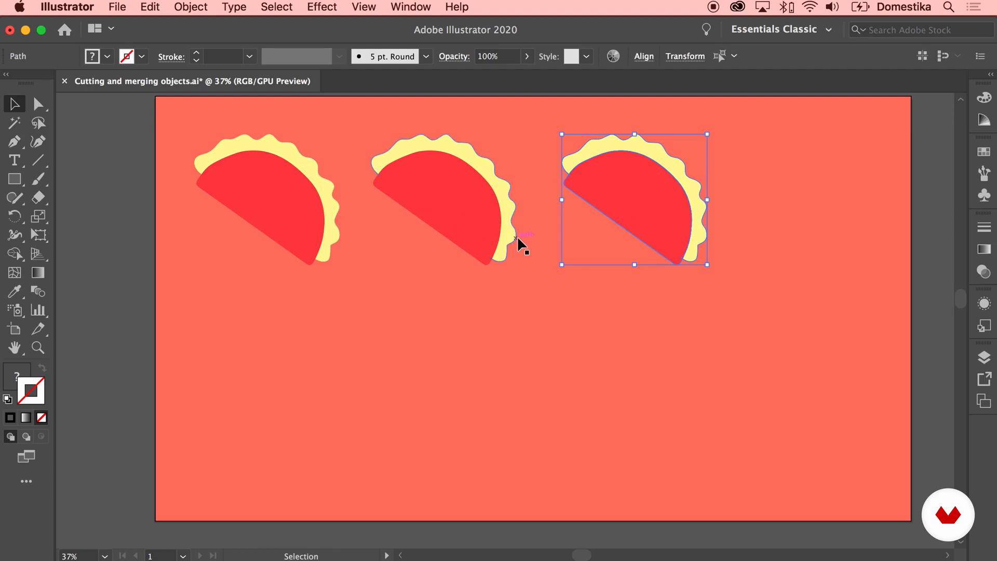
{"action": "key", "text": "super+z"}
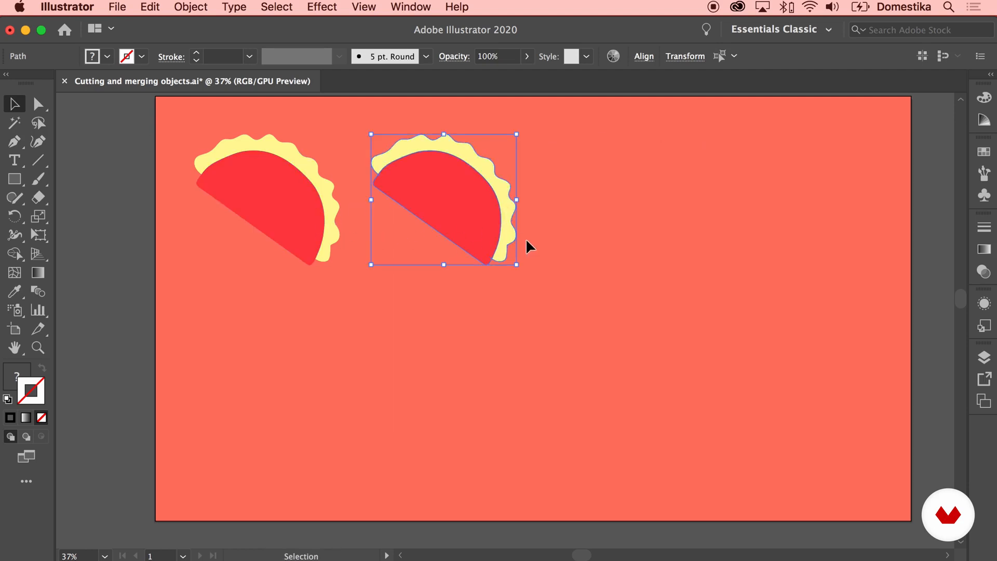
{"action": "key", "text": "a"}
{"action": "key", "text": "super+d"}
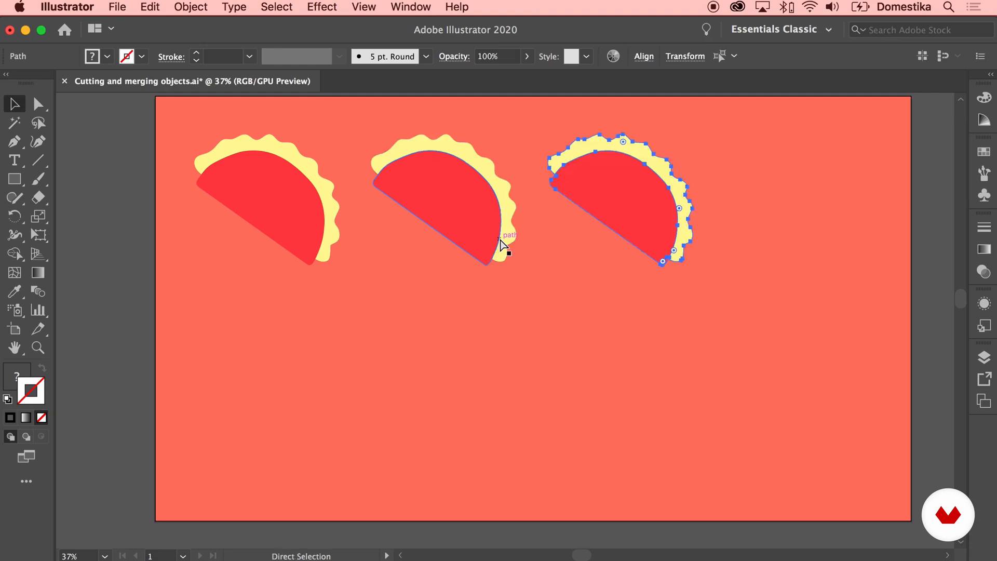
{"action": "key", "text": "super+d"}
{"action": "key", "text": "v"}
Duplicate the row of four tacos below itself and shift all eight slightly down to centre them on the artboard.
{"action": "left_click", "coordinate": [781, 361]}
{"action": "left_click_drag", "start_coordinate": [886, 338], "coordinate": [271, 345]}
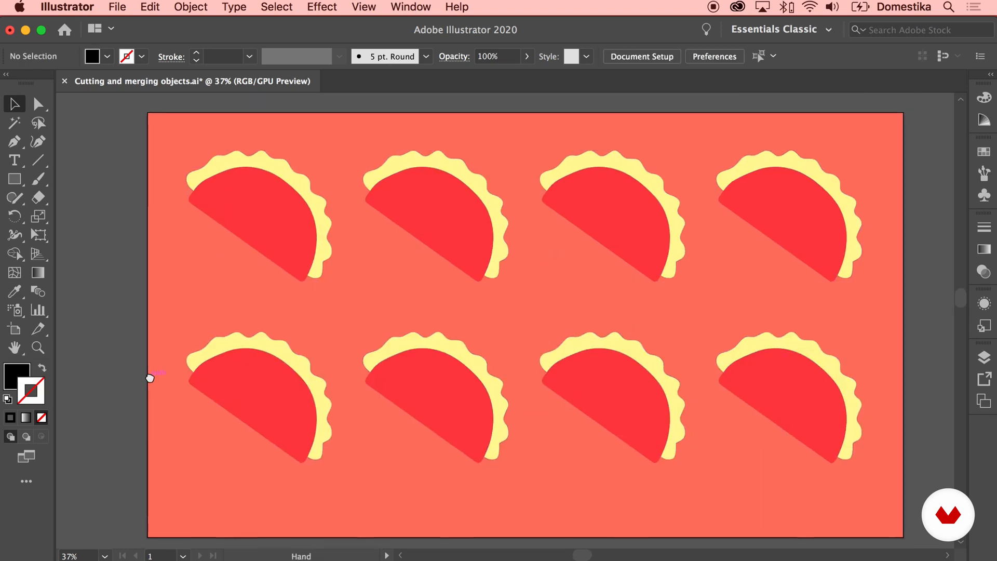
{"action": "left_click_drag", "start_coordinate": [149, 379], "coordinate": [145, 365]}
{"action": "key", "text": "super+a"}
{"action": "left_click_drag", "start_coordinate": [801, 183], "coordinate": [801, 200]}
{"action": "left_click", "coordinate": [659, 136]}
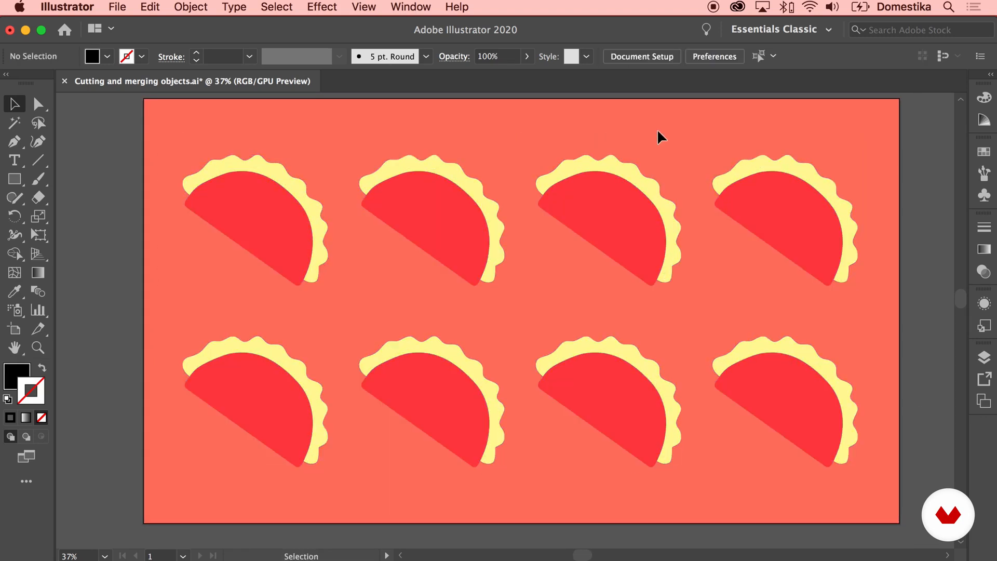
Select the first taco's red shell and cream layer in turn to check that they are separate paths.
{"action": "left_click", "coordinate": [277, 218]}
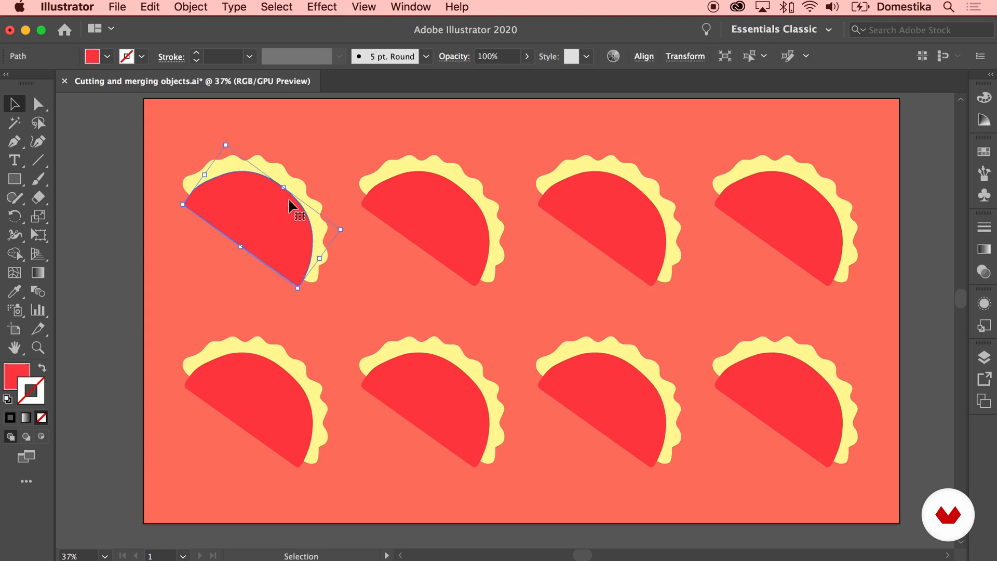
{"action": "left_click", "coordinate": [281, 171]}
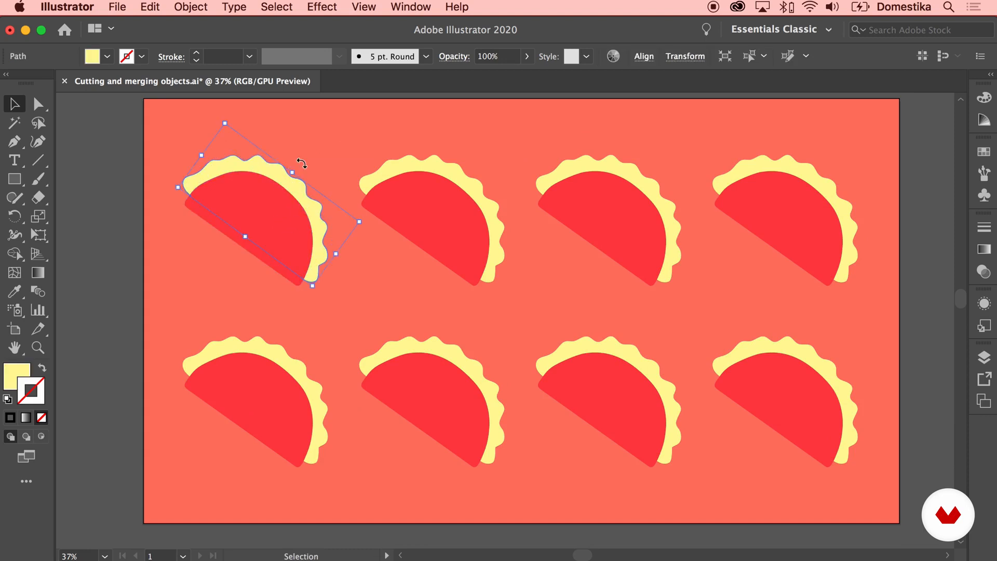
{"action": "left_click", "coordinate": [345, 126]}
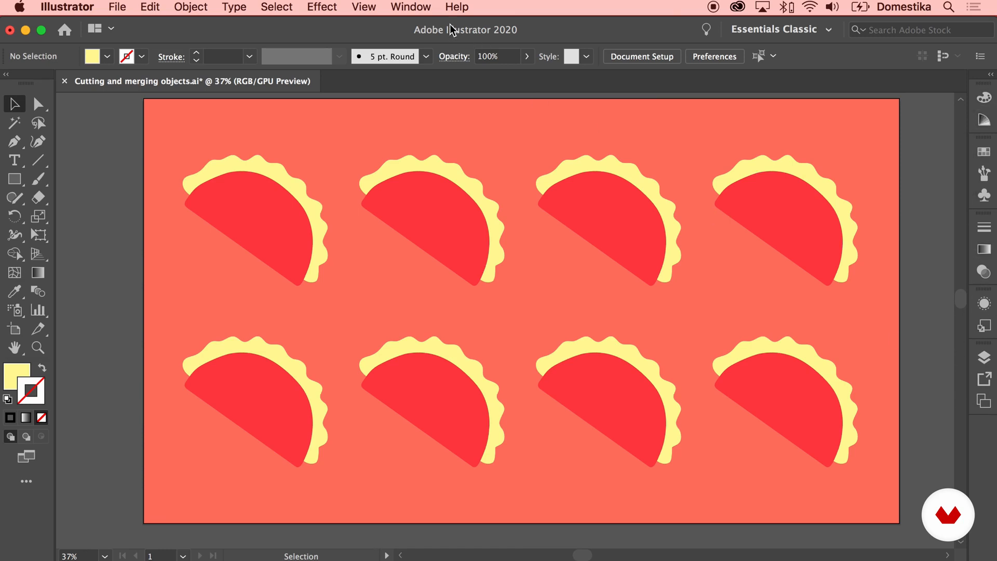
Bring up the Pathfinder options and place them over the upper-right taco.
{"action": "left_click", "coordinate": [420, 9]}
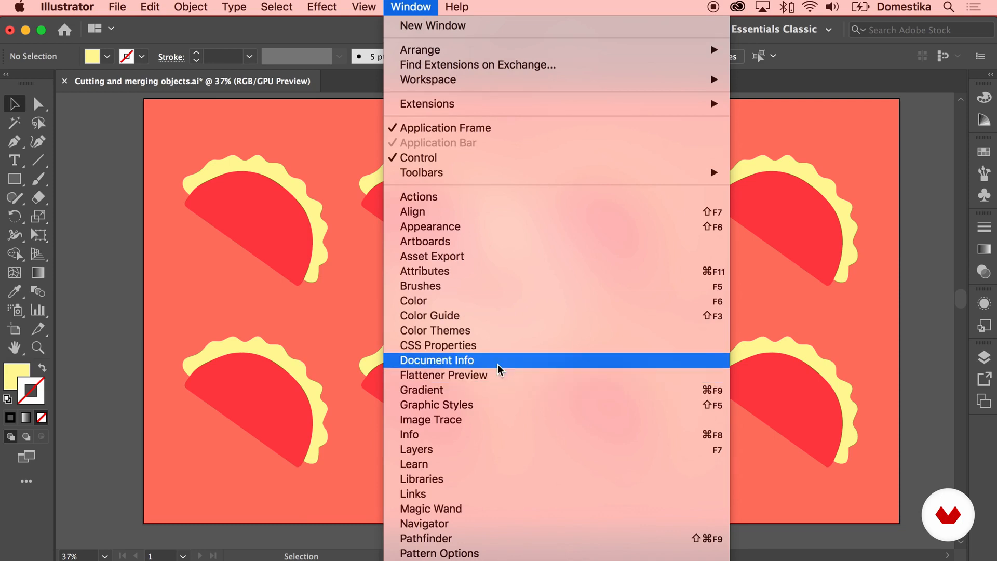
{"action": "scroll", "coordinate": [498, 364], "scroll_direction": "down", "scroll_amount": 5}
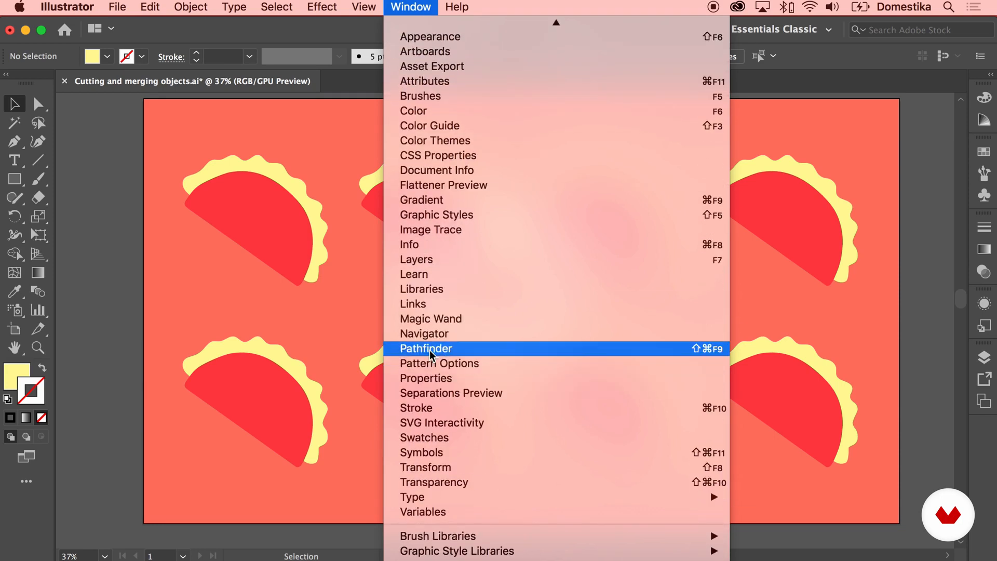
{"action": "left_click", "coordinate": [529, 347]}
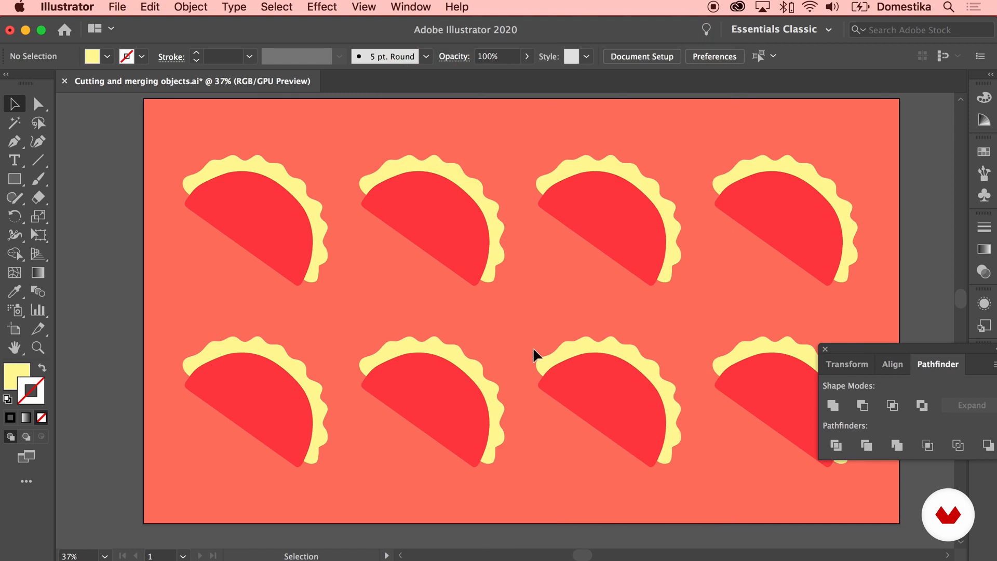
{"action": "left_click_drag", "start_coordinate": [899, 348], "coordinate": [827, 134]}
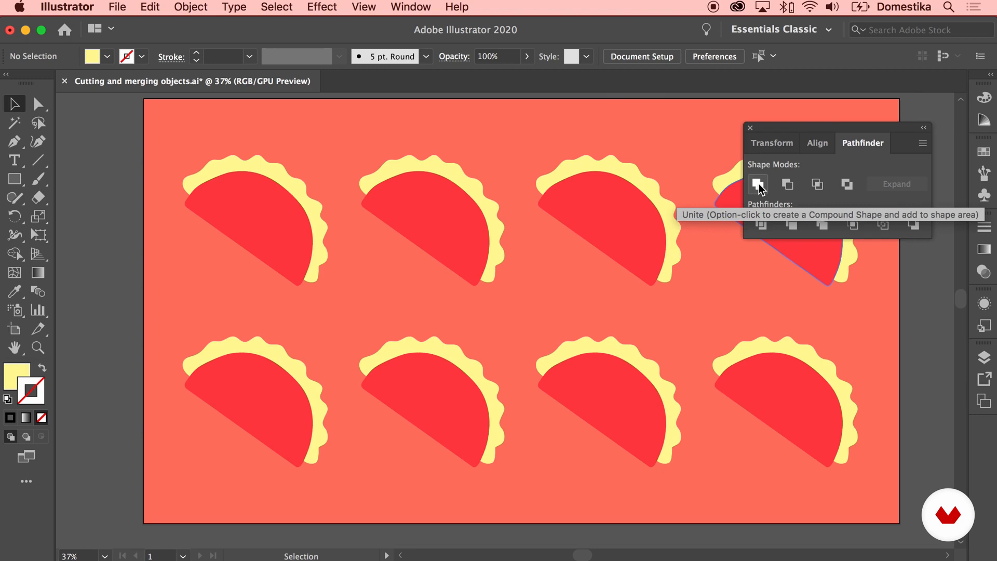
Unite the red shell and cream layer of the first taco in the upper row into one shape.
{"action": "left_click", "coordinate": [353, 165]}
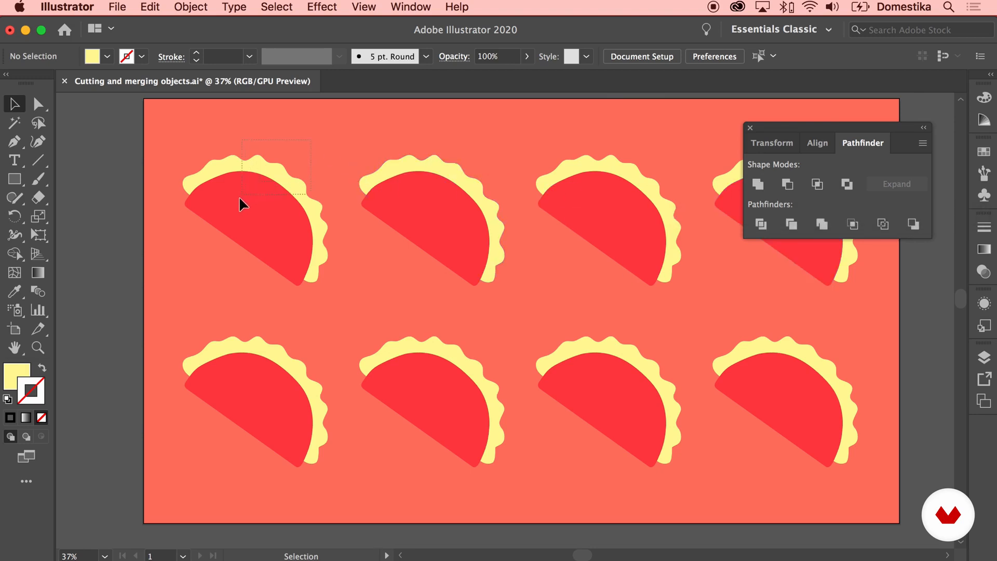
{"action": "left_click_drag", "start_coordinate": [181, 270], "coordinate": [180, 274]}
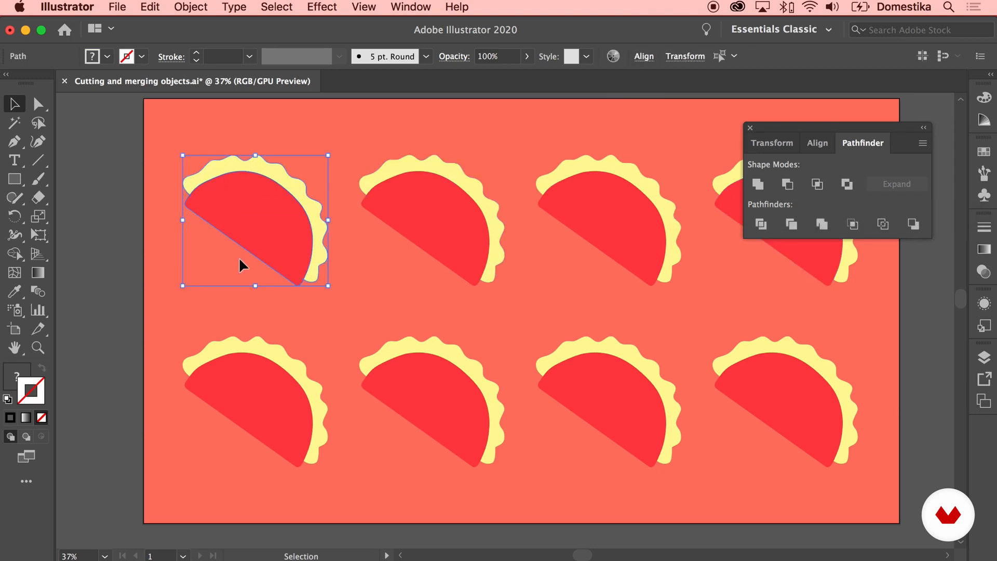
{"action": "left_click", "coordinate": [762, 187]}
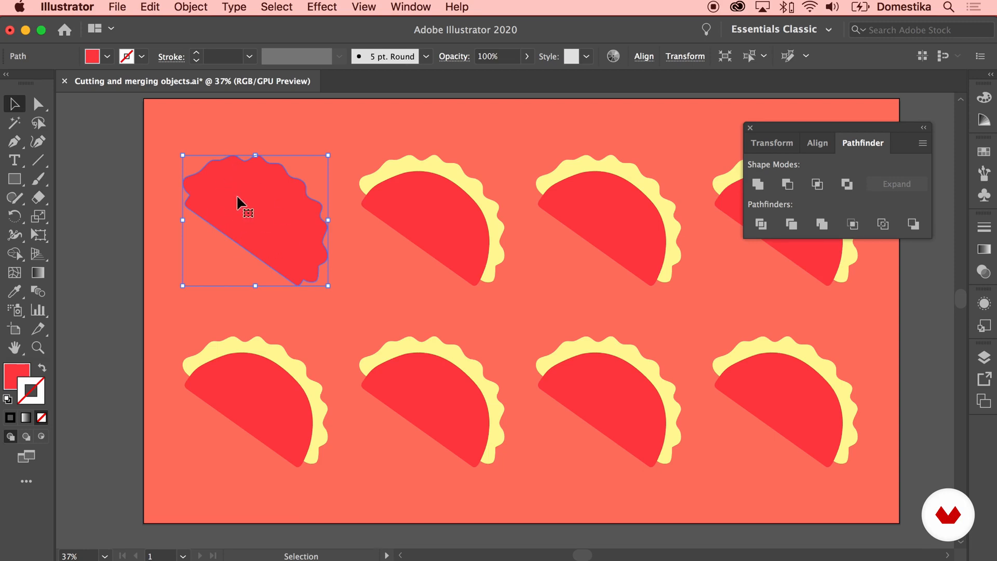
Subtract the red shell from the cream layer of the second taco in the upper row with Minus Front.
{"action": "left_click", "coordinate": [443, 196]}
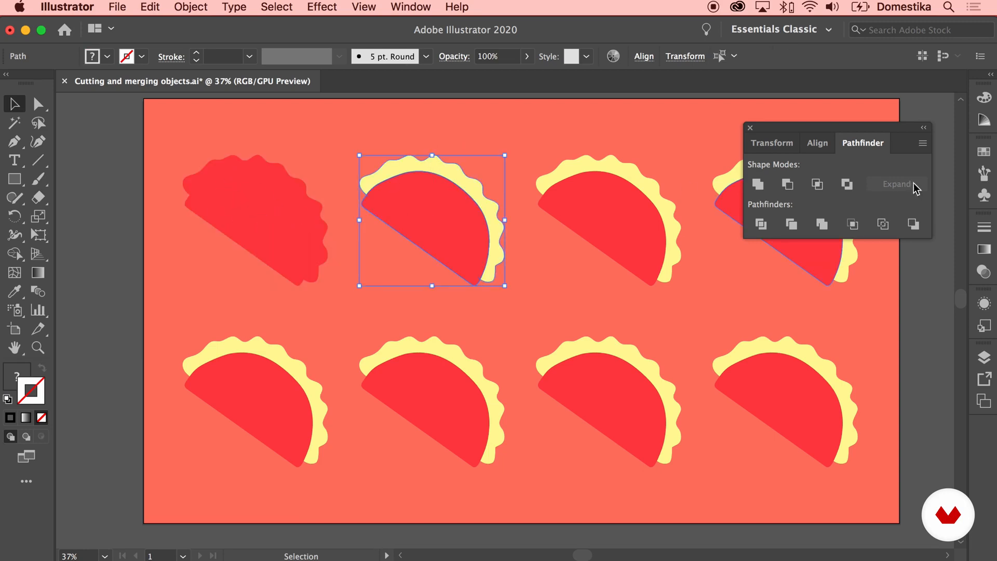
{"action": "left_click", "coordinate": [788, 185]}
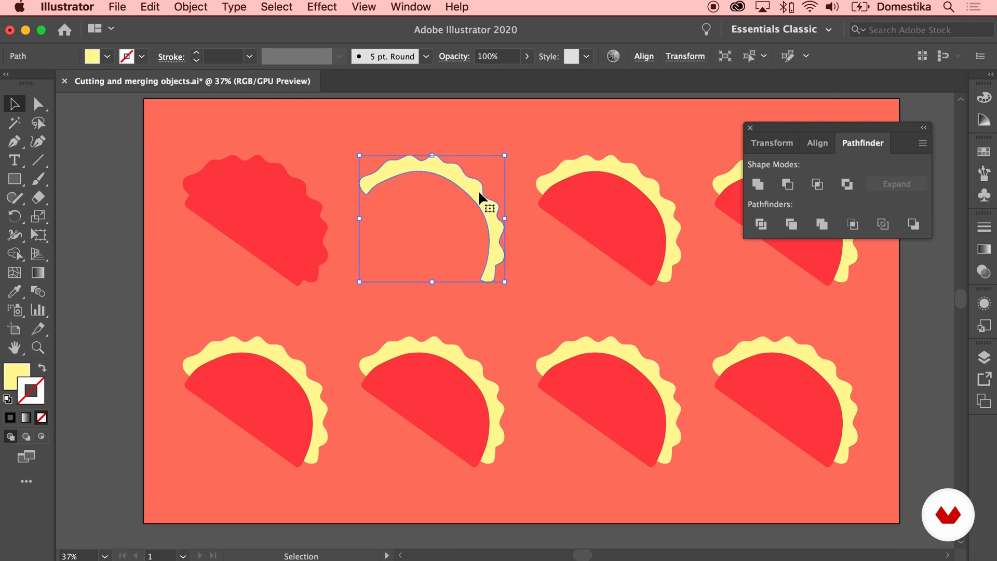
Intersect the red shell and cream layer of the third taco in the upper row, keeping only their overlap.
{"action": "left_click_drag", "start_coordinate": [562, 232], "coordinate": [486, 241]}
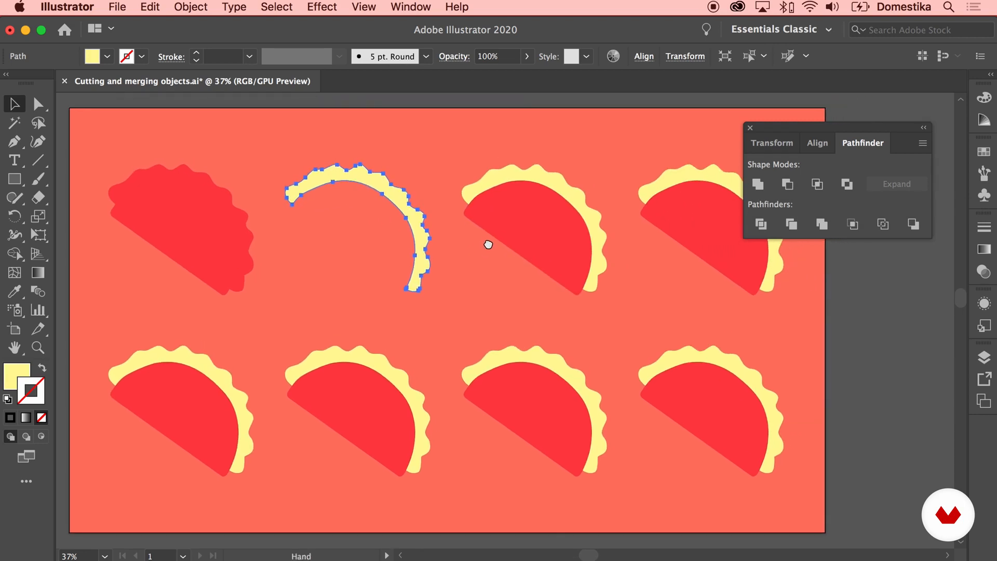
{"action": "left_click", "coordinate": [518, 231]}
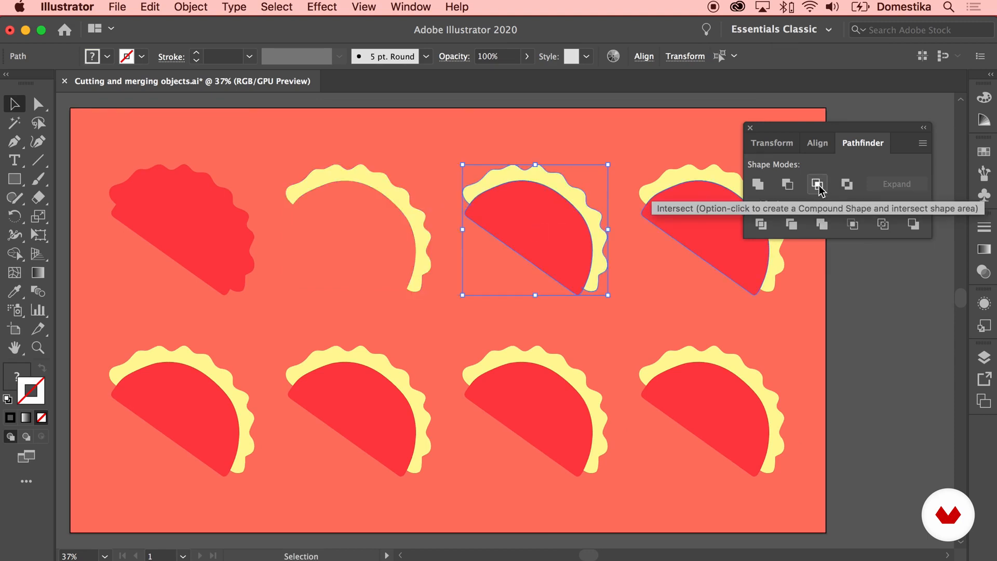
{"action": "left_click", "coordinate": [617, 133]}
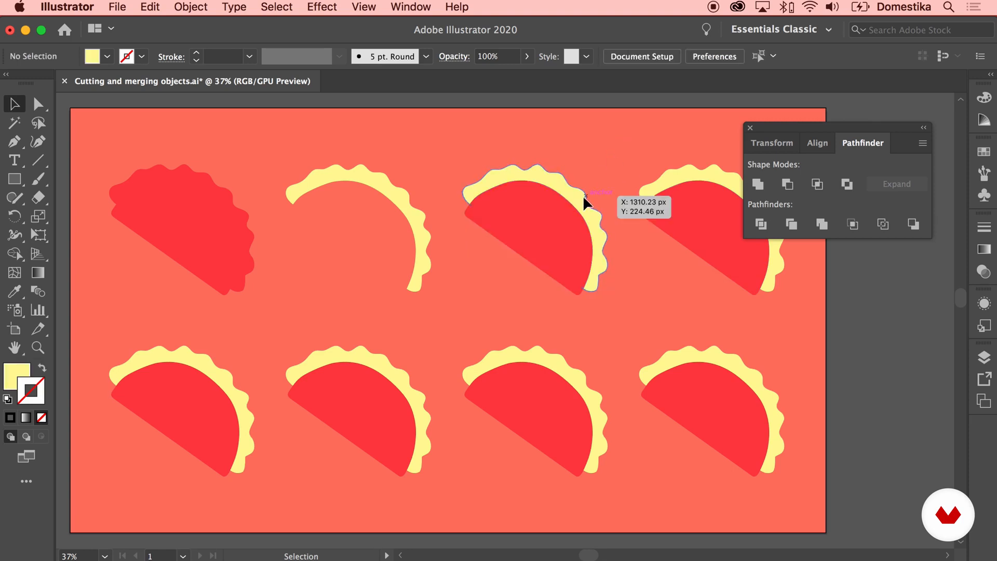
{"action": "left_click", "coordinate": [584, 195]}
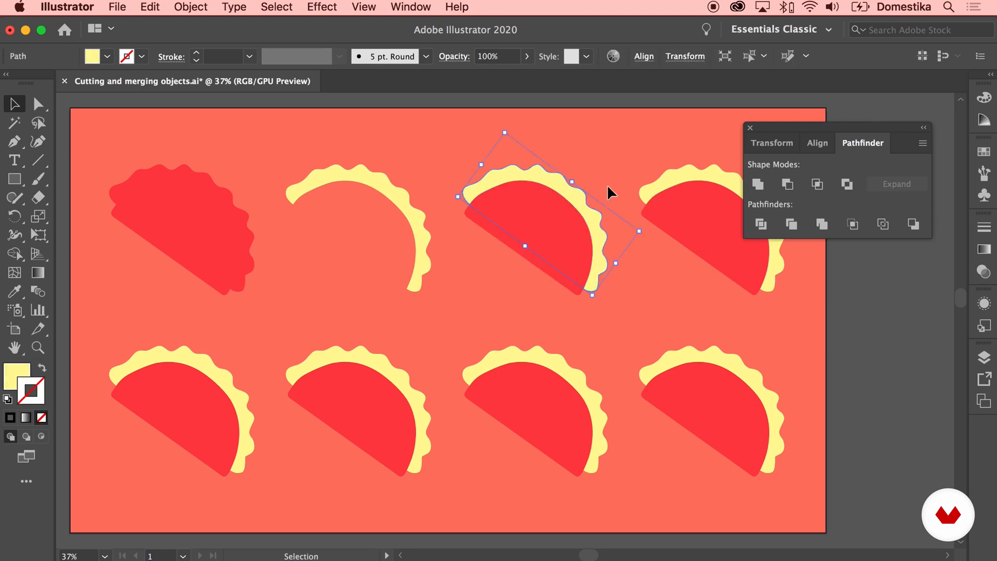
{"action": "left_click", "coordinate": [571, 223]}
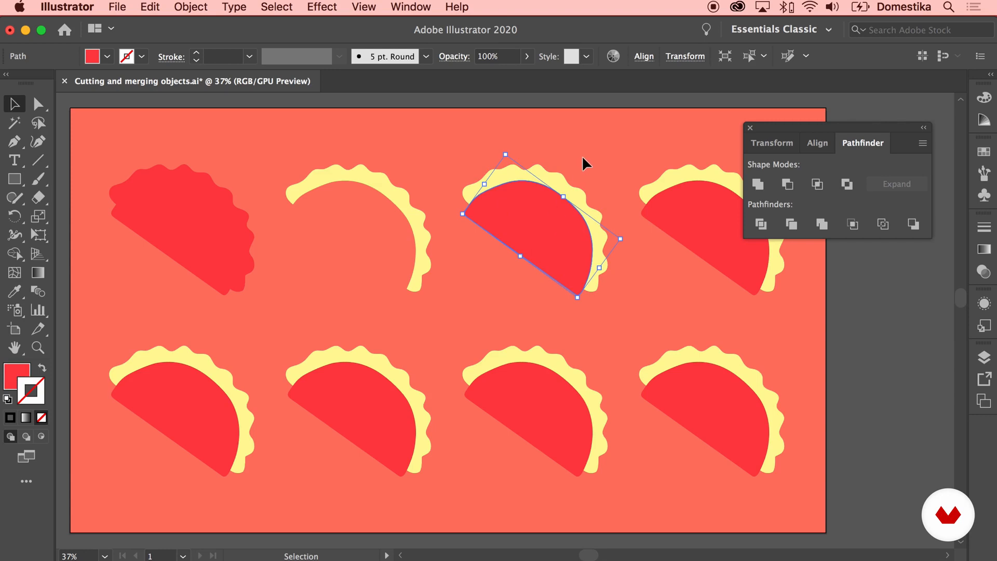
{"action": "left_click_drag", "start_coordinate": [585, 161], "coordinate": [569, 222]}
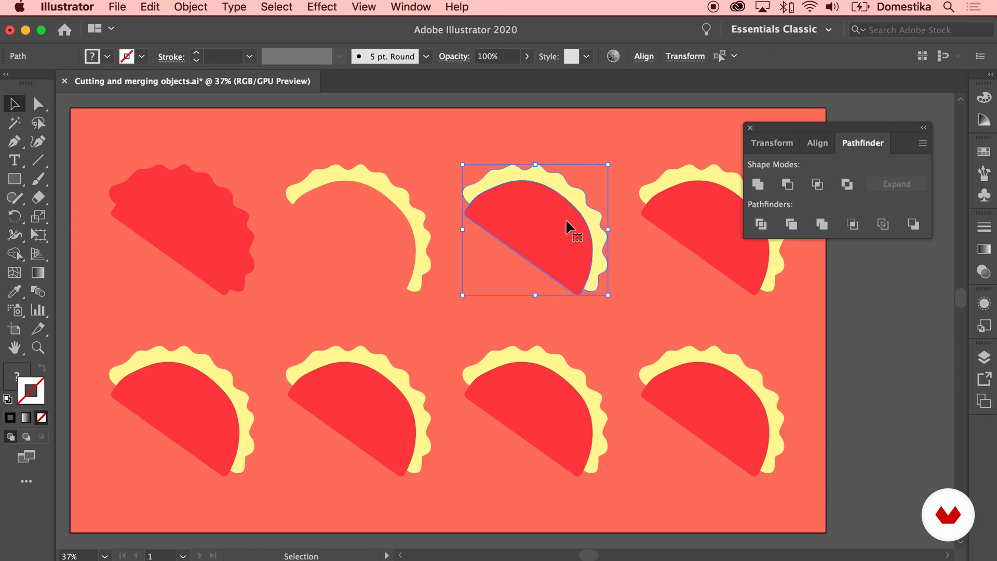
{"action": "left_click", "coordinate": [818, 188]}
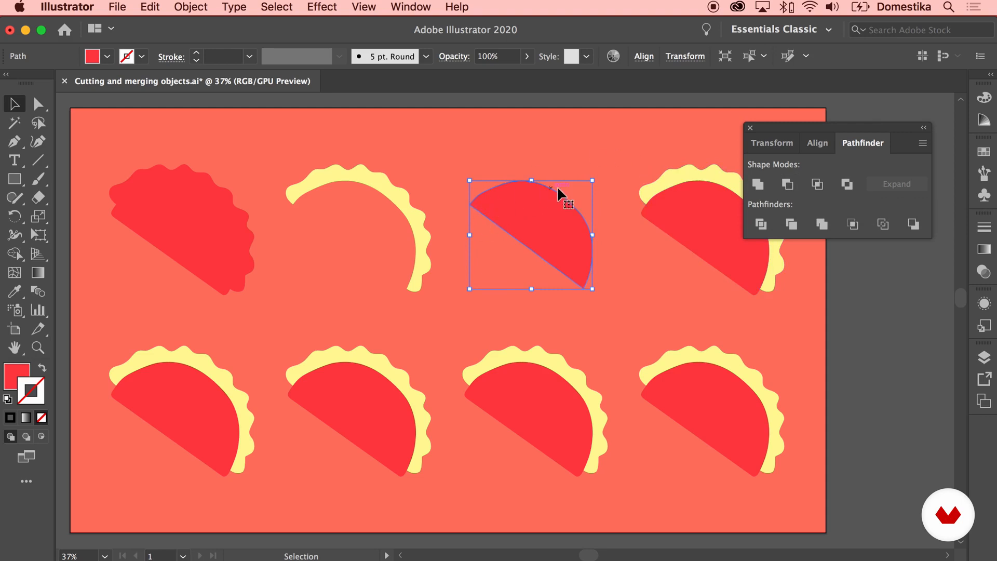
Exclude the overlapping area of the red shell and cream layer of the fourth taco in the upper row.
{"action": "left_click_drag", "start_coordinate": [657, 145], "coordinate": [698, 221]}
{"action": "key", "text": "space"}
{"action": "left_click_drag", "start_coordinate": [698, 221], "coordinate": [564, 213]}
{"action": "key", "text": "space"}
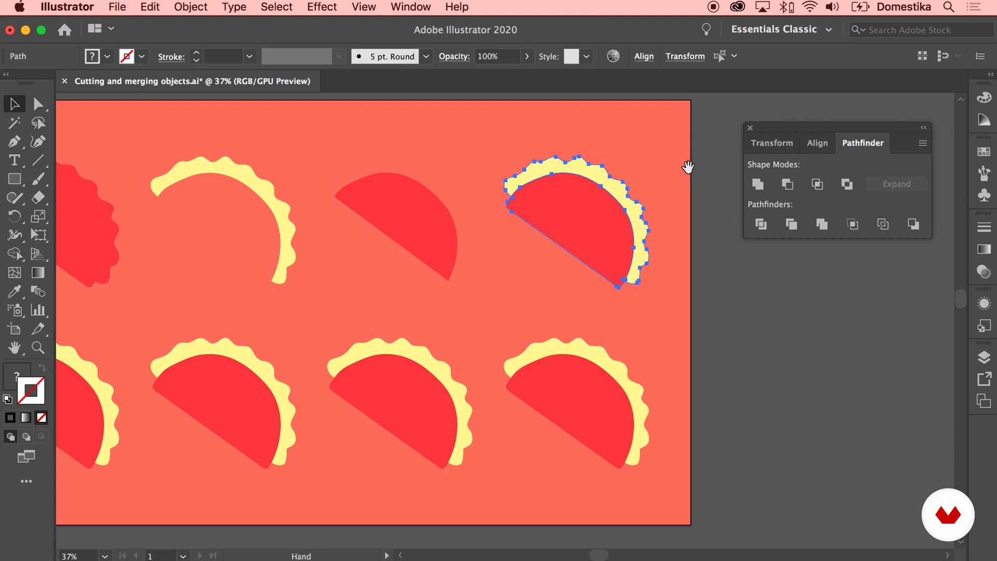
{"action": "left_click_drag", "start_coordinate": [688, 167], "coordinate": [696, 190]}
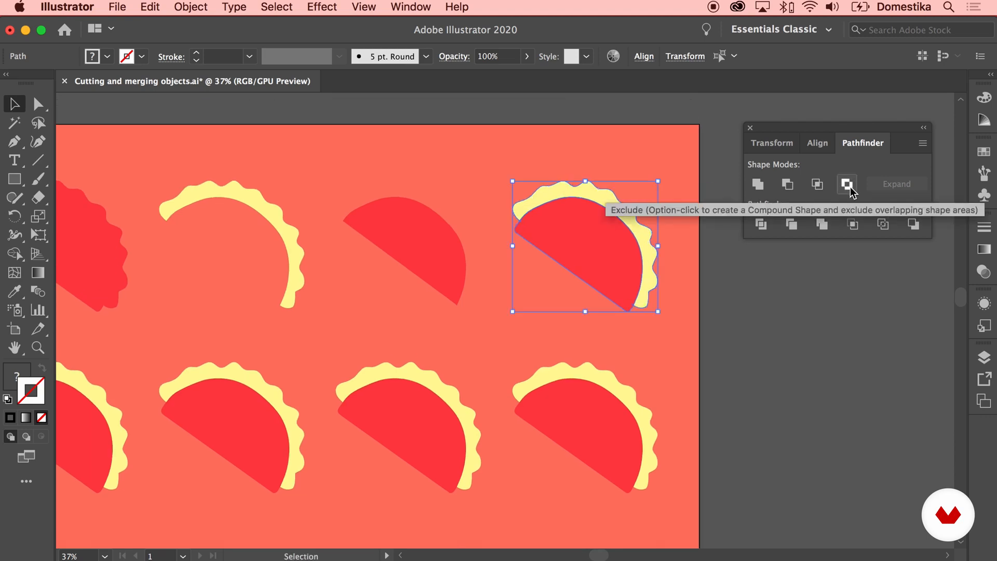
{"action": "left_click", "coordinate": [848, 187]}
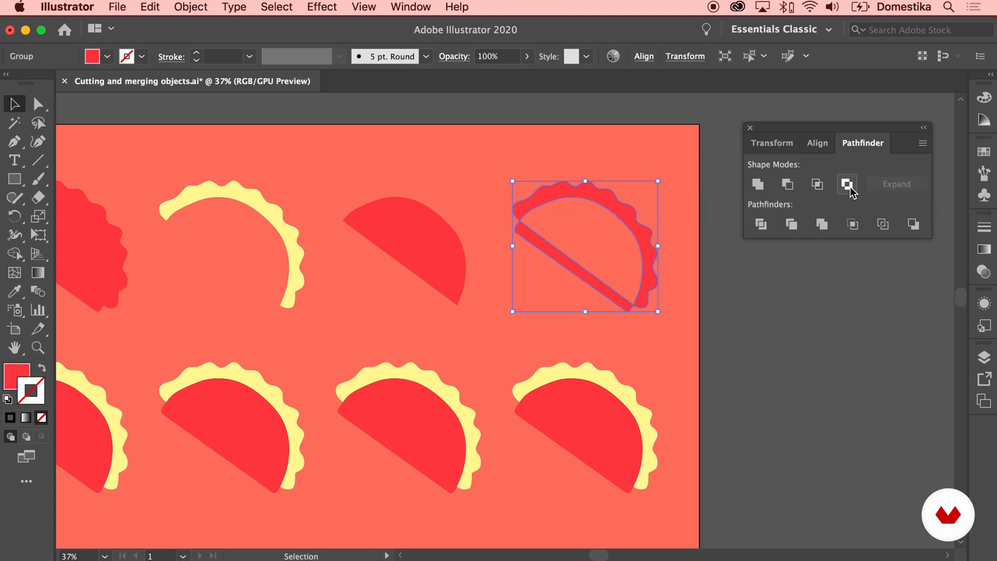
{"action": "left_click", "coordinate": [702, 153]}
Delete the four Pathfinder results in the upper row and replace them with a copy of the lower row of tacos.
{"action": "left_click_drag", "start_coordinate": [371, 310], "coordinate": [517, 284]}
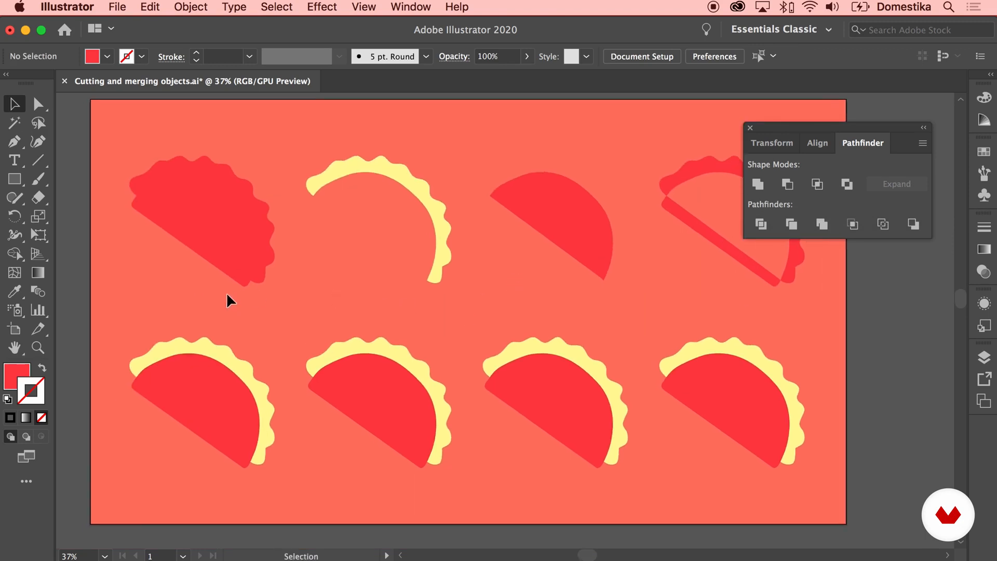
{"action": "left_click_drag", "start_coordinate": [185, 296], "coordinate": [784, 153]}
{"action": "key", "text": "Delete"}
{"action": "left_click_drag", "start_coordinate": [801, 326], "coordinate": [152, 385]}
{"action": "left_click_drag", "start_coordinate": [221, 387], "coordinate": [249, 204]}
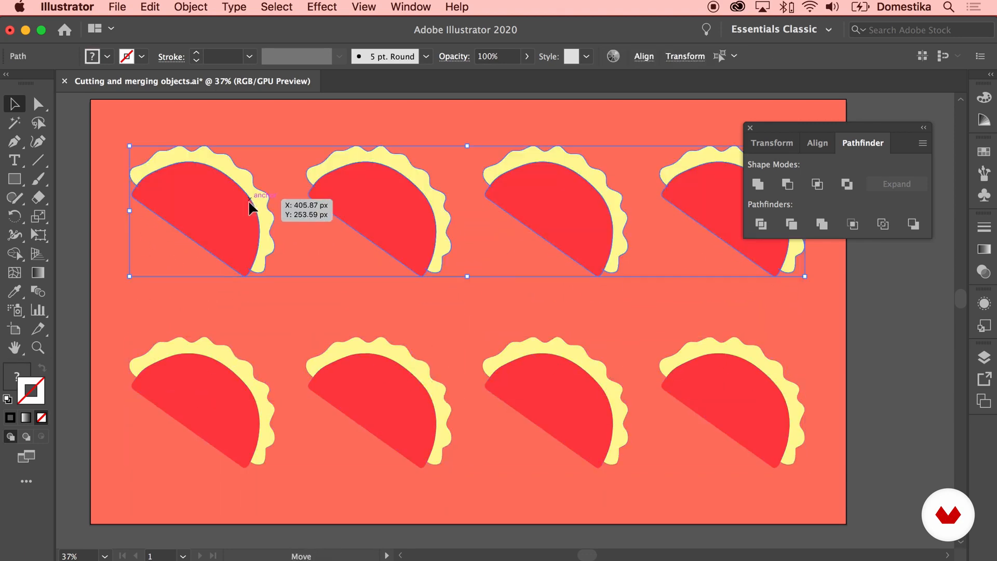
{"action": "left_click", "coordinate": [310, 250]}
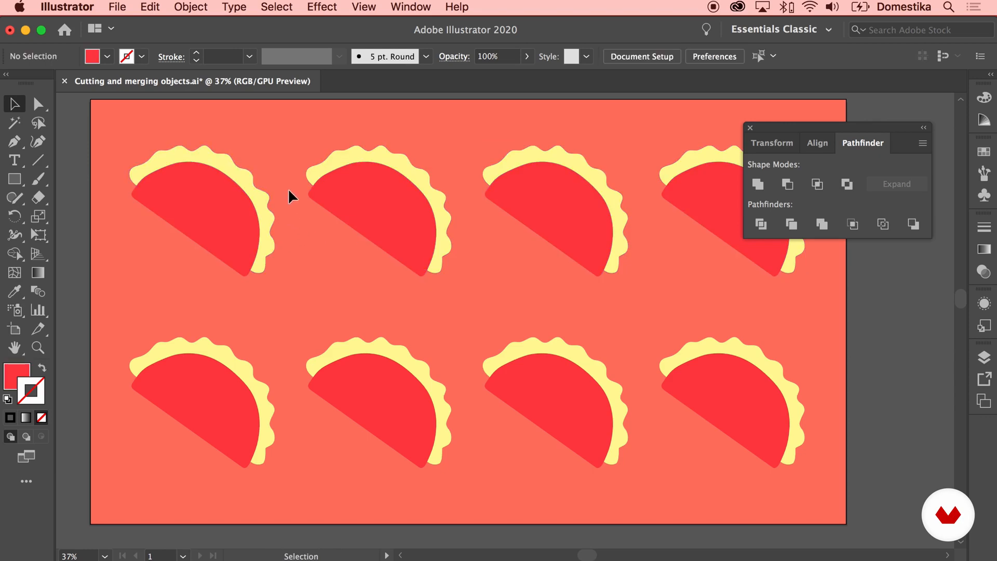
Divide the red shell and cream layer of the first taco in the upper row.
{"action": "left_click", "coordinate": [195, 212]}
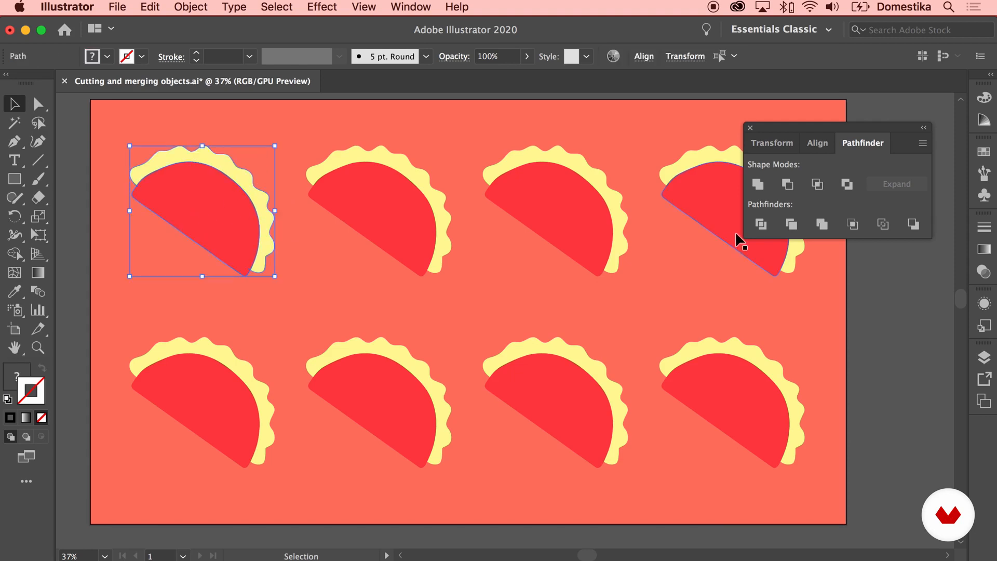
{"action": "left_click", "coordinate": [762, 227]}
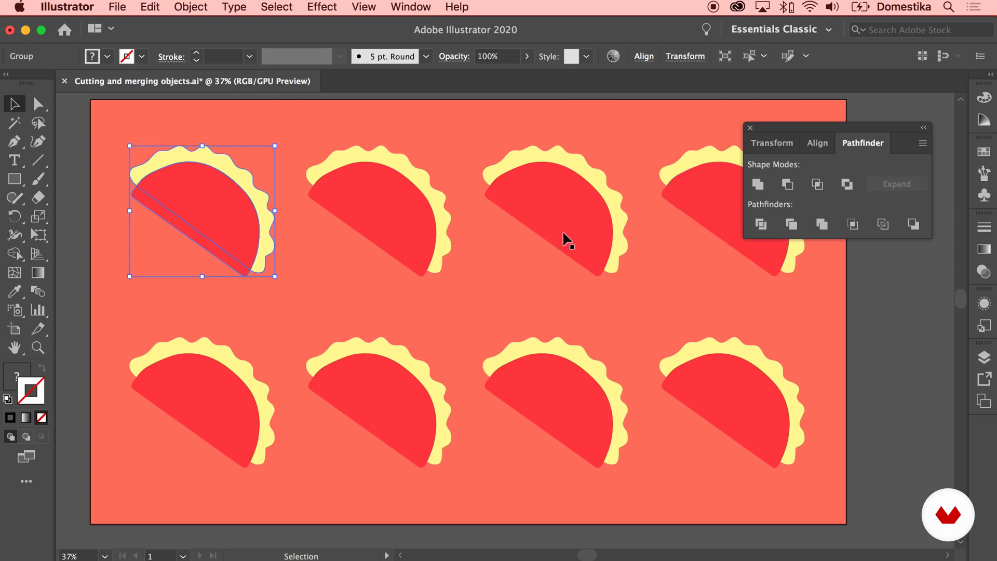
{"action": "left_click", "coordinate": [349, 252]}
Try to move the divided taco's pieces while they are still grouped, and undo the move.
{"action": "left_click_drag", "start_coordinate": [267, 211], "coordinate": [233, 229]}
{"action": "left_click_drag", "start_coordinate": [180, 182], "coordinate": [198, 131]}
{"action": "key", "text": "super+z"}
Ungroup the divided taco and move its cream border, red half and lower red strip apart.
{"action": "right_click", "coordinate": [195, 197]}
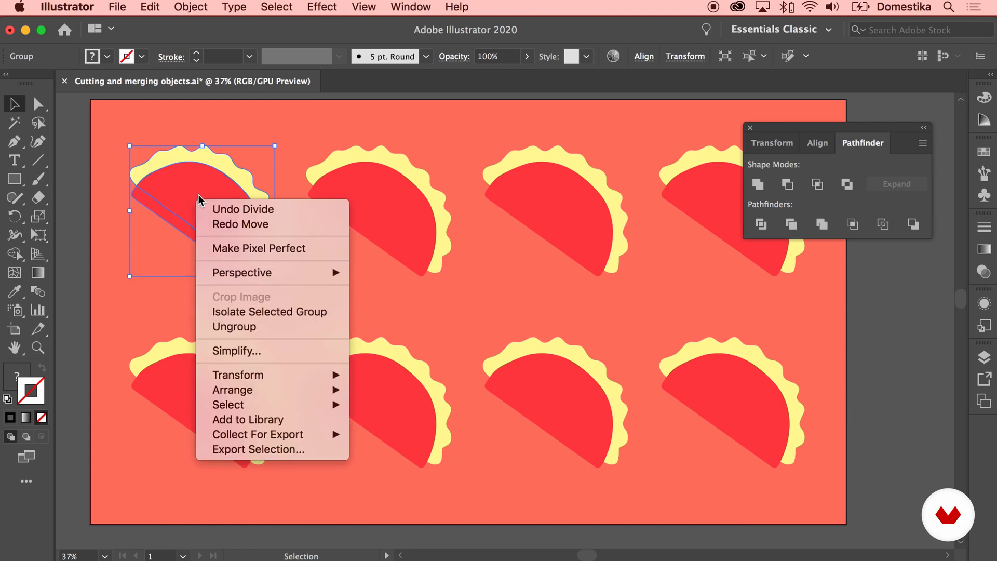
{"action": "left_click", "coordinate": [243, 327]}
{"action": "left_click", "coordinate": [288, 273]}
{"action": "left_click_drag", "start_coordinate": [271, 228], "coordinate": [237, 210]}
{"action": "left_click", "coordinate": [309, 280]}
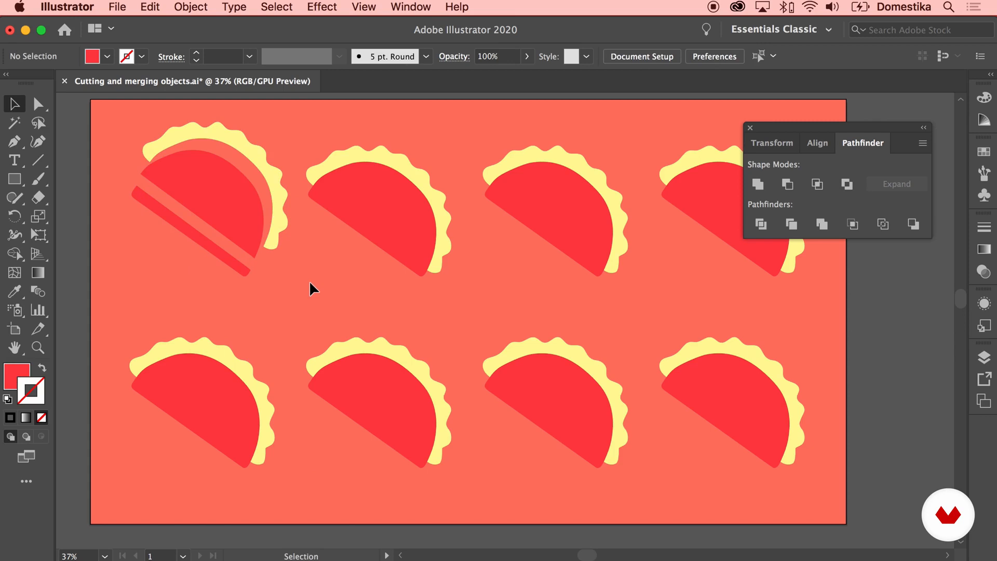
Trim the second taco in the upper row so the red shell cuts away the cream beneath it.
{"action": "left_click_drag", "start_coordinate": [335, 279], "coordinate": [445, 169]}
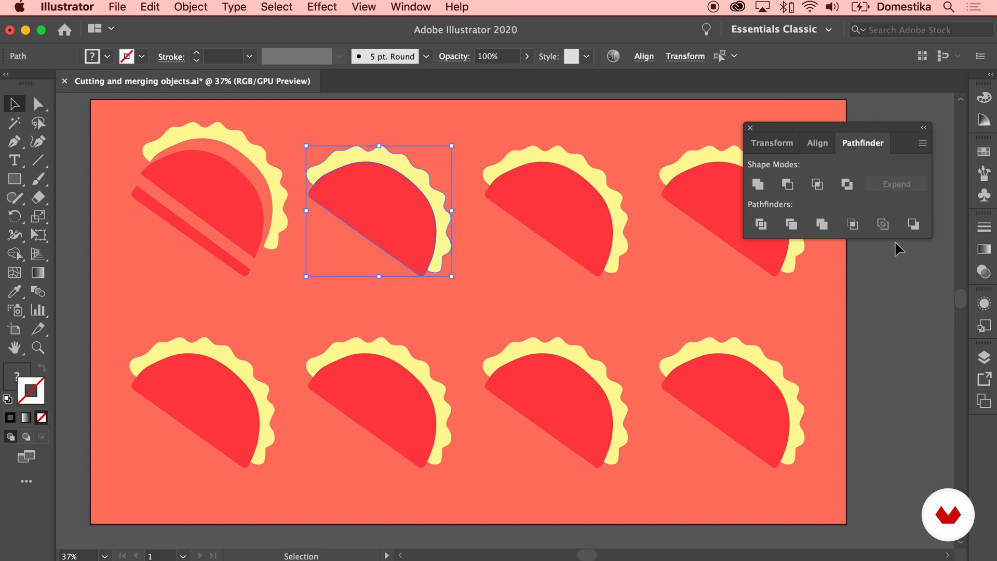
{"action": "left_click", "coordinate": [793, 224]}
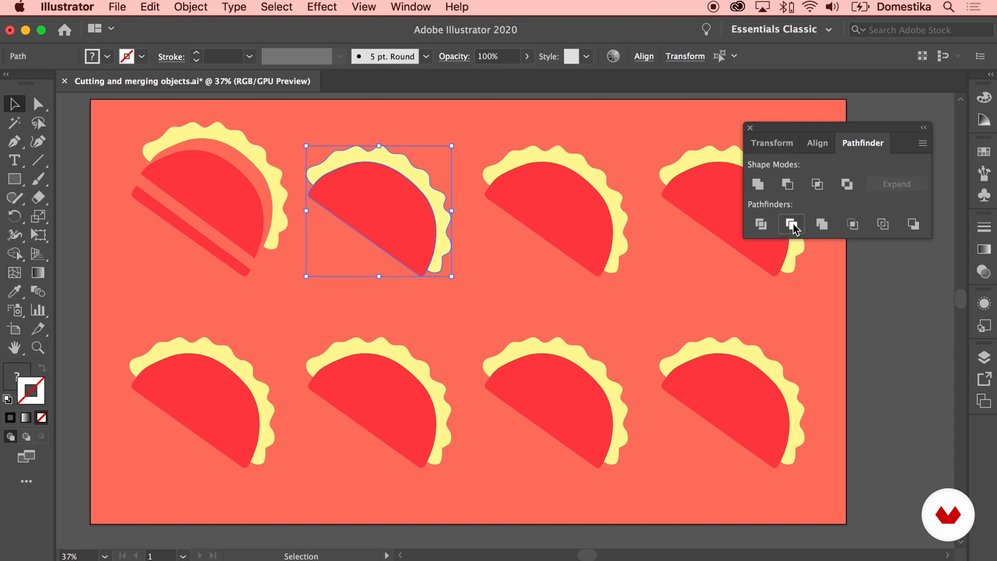
{"action": "left_click", "coordinate": [507, 243]}
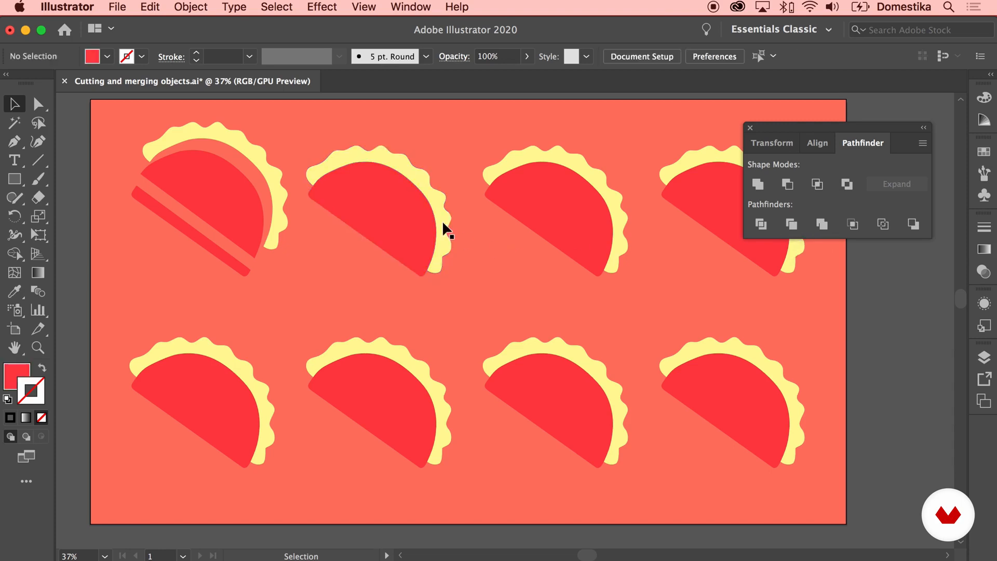
{"action": "left_click", "coordinate": [379, 199]}
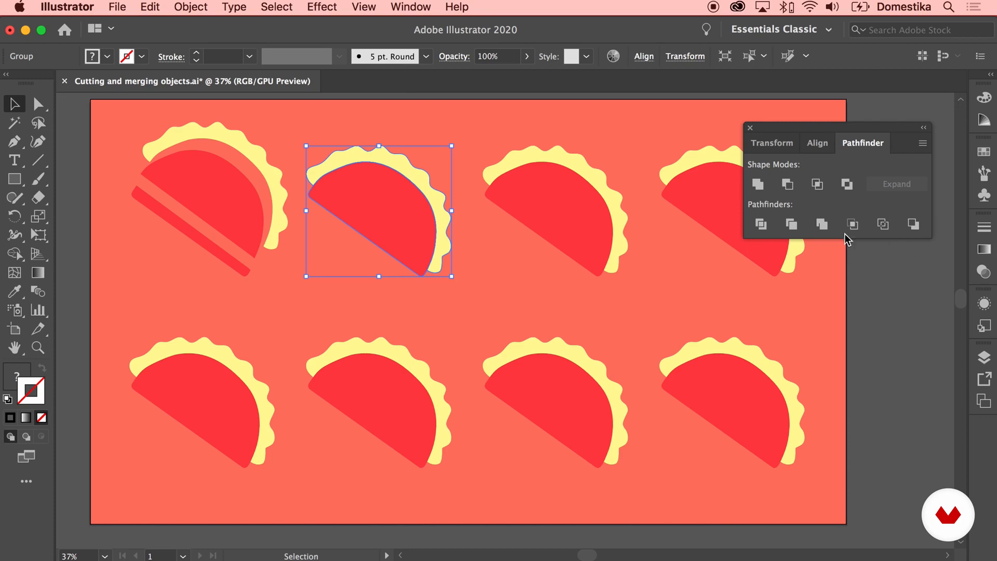
{"action": "left_click", "coordinate": [790, 225]}
Ungroup the trimmed taco and offset its red shell slightly down and left from the cream border.
{"action": "right_click", "coordinate": [399, 201]}
{"action": "left_click", "coordinate": [438, 335]}
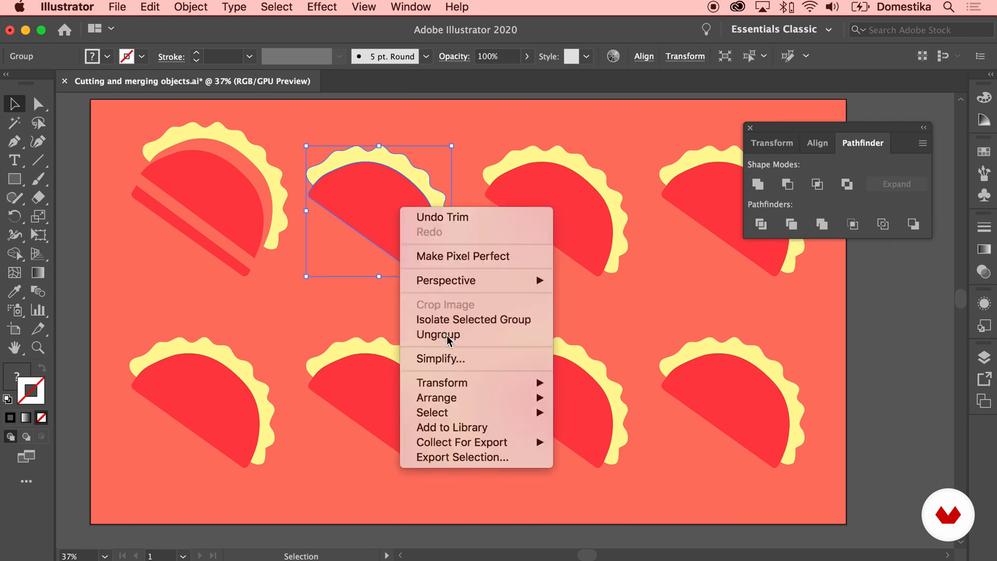
{"action": "left_click", "coordinate": [465, 274]}
{"action": "left_click_drag", "start_coordinate": [410, 240], "coordinate": [399, 252]}
{"action": "left_click", "coordinate": [517, 285]}
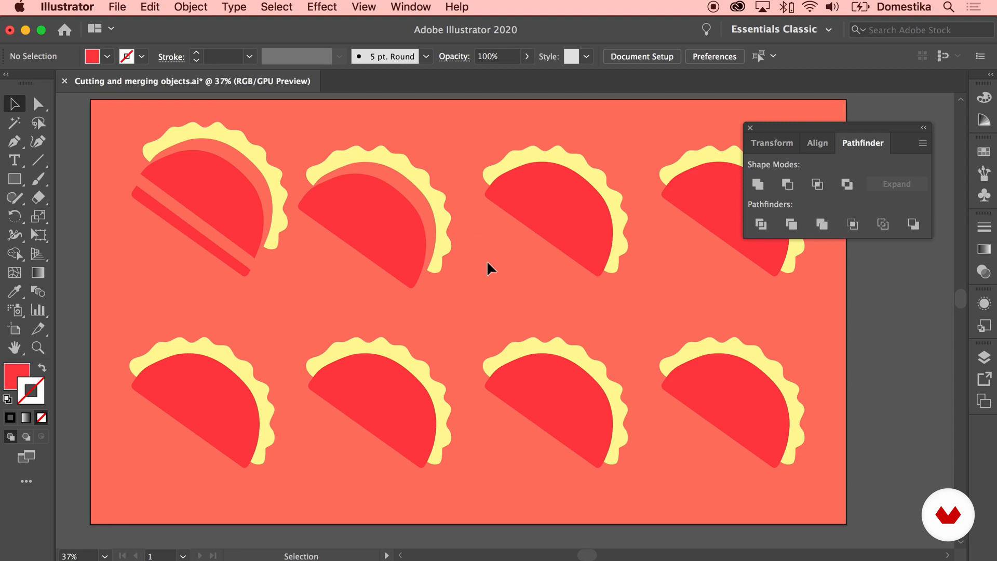
Apply the Merge pathfinder to the red shell and cream layer of the third taco in the upper row.
{"action": "left_click_drag", "start_coordinate": [535, 278], "coordinate": [615, 161]}
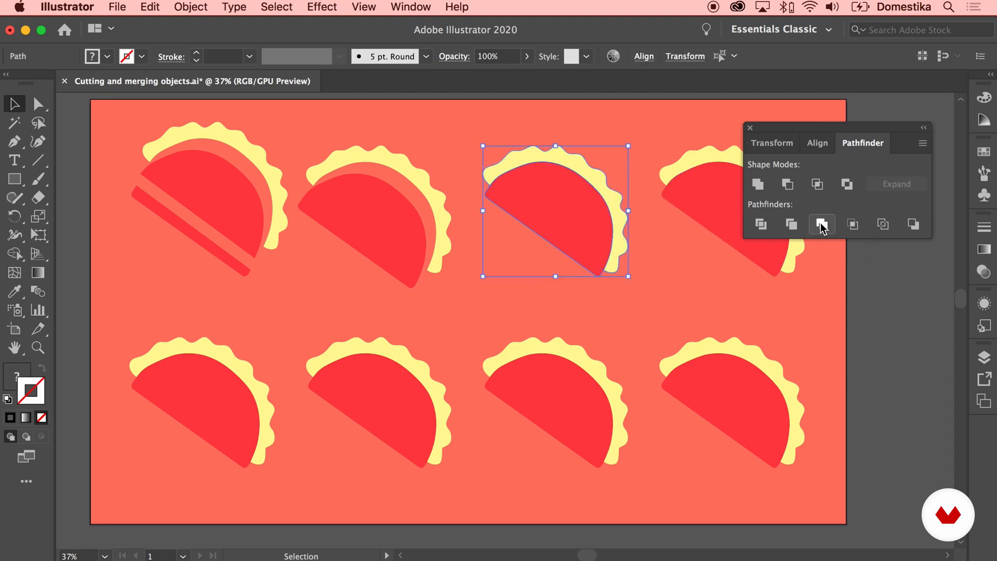
{"action": "left_click", "coordinate": [823, 228]}
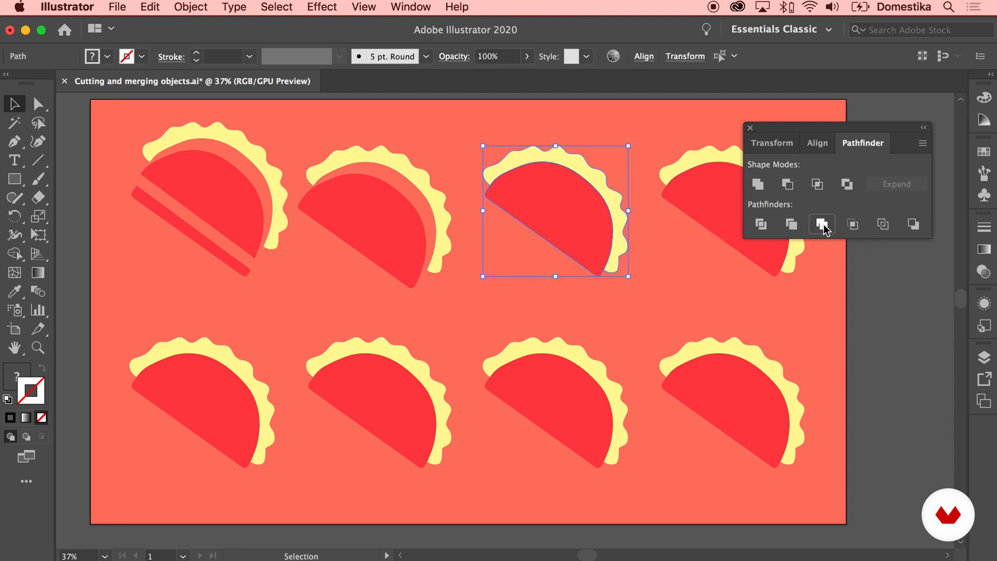
{"action": "left_click", "coordinate": [693, 242]}
{"action": "left_click", "coordinate": [600, 217]}
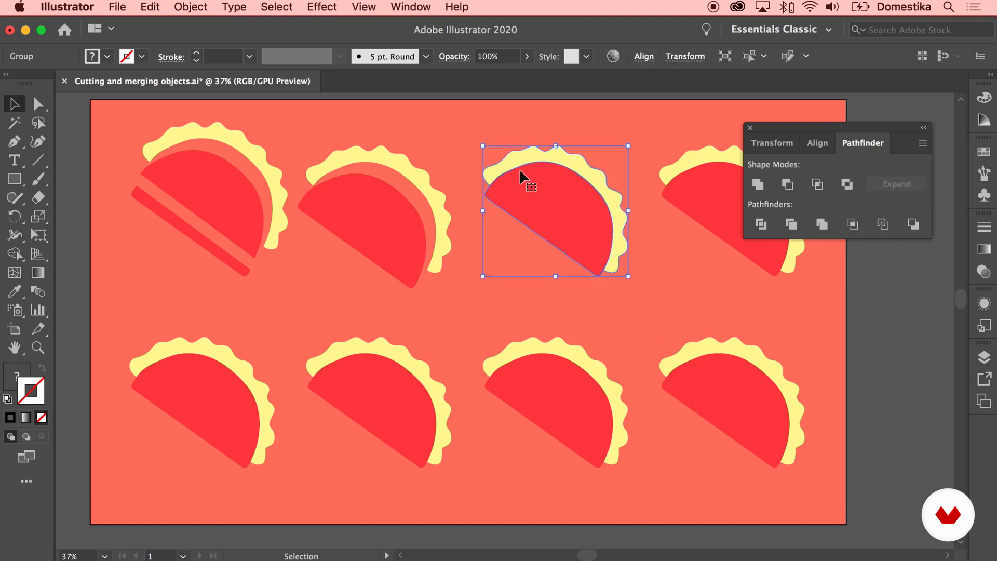
Ungroup the merged taco and offset its red shell slightly down and left from the cream border.
{"action": "right_click", "coordinate": [547, 185]}
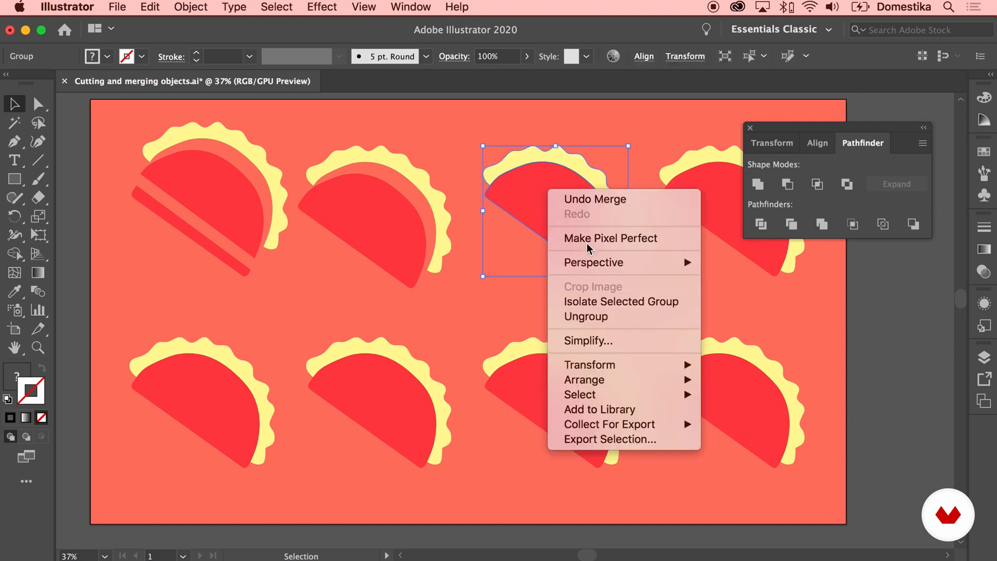
{"action": "left_click", "coordinate": [604, 318]}
{"action": "left_click", "coordinate": [635, 291]}
{"action": "left_click_drag", "start_coordinate": [583, 221], "coordinate": [571, 234]}
{"action": "left_click", "coordinate": [652, 278]}
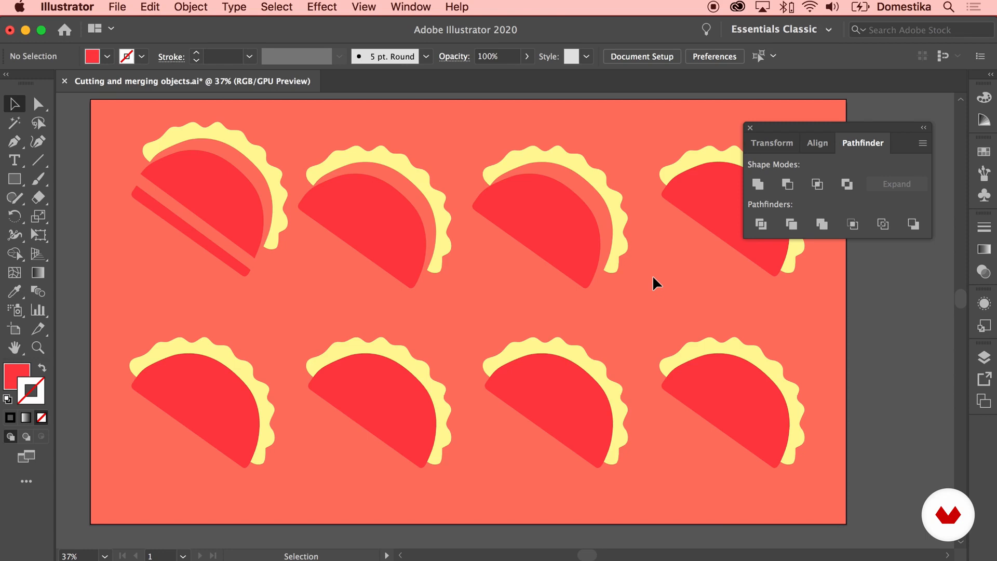
Move the red shell of the fourth upper taco off its cream layer to reveal the full shape, and undo the move.
{"action": "left_click_drag", "start_coordinate": [694, 216], "coordinate": [559, 268]}
{"action": "left_click", "coordinate": [568, 197]}
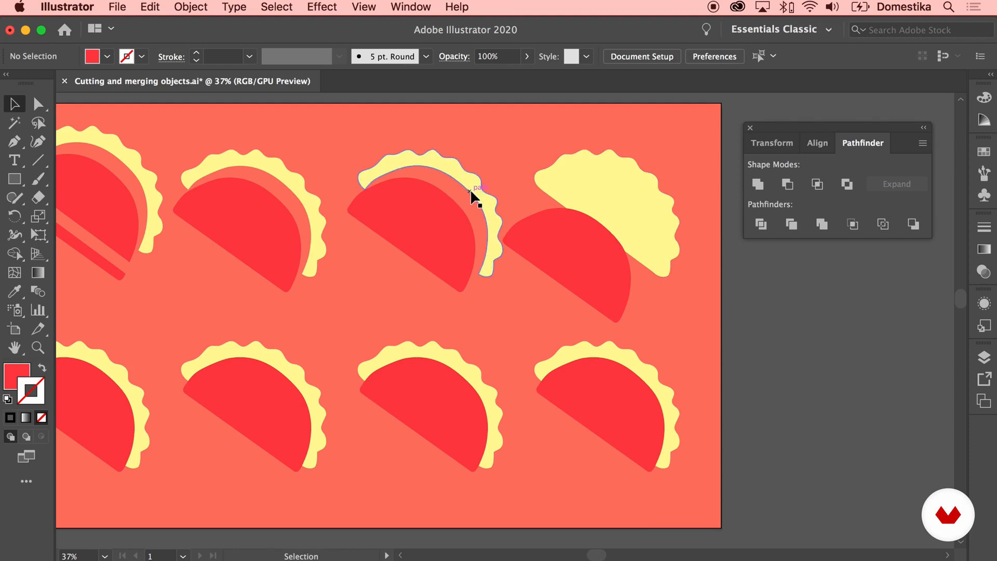
{"action": "key", "text": "super+z"}
{"action": "left_click", "coordinate": [568, 271]}
Crop the cream layer of the fourth taco in the upper row to its red shell.
{"action": "scroll", "coordinate": [568, 274], "scroll_direction": "left", "scroll_amount": 1}
{"action": "left_click_drag", "start_coordinate": [567, 278], "coordinate": [688, 165]}
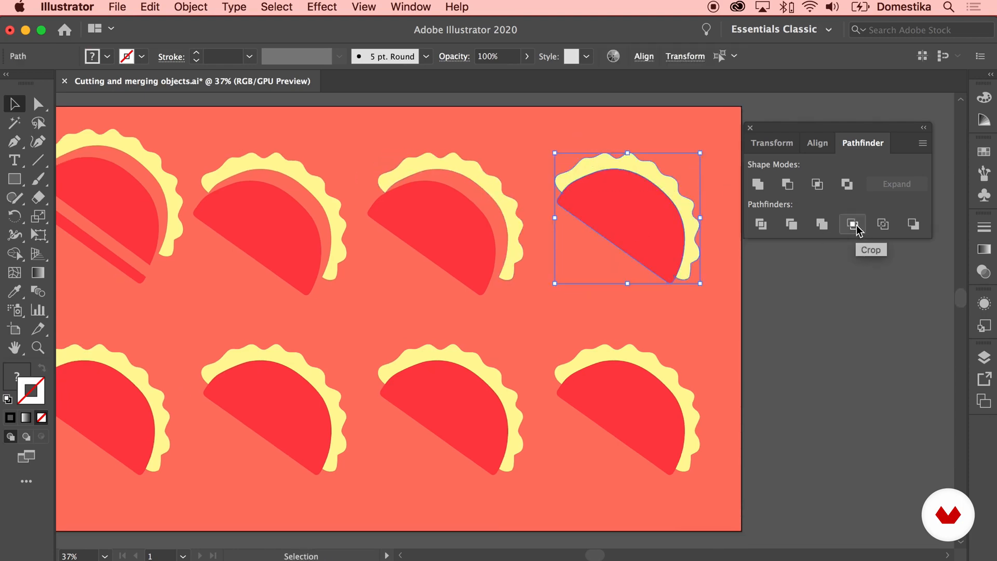
{"action": "left_click", "coordinate": [853, 224]}
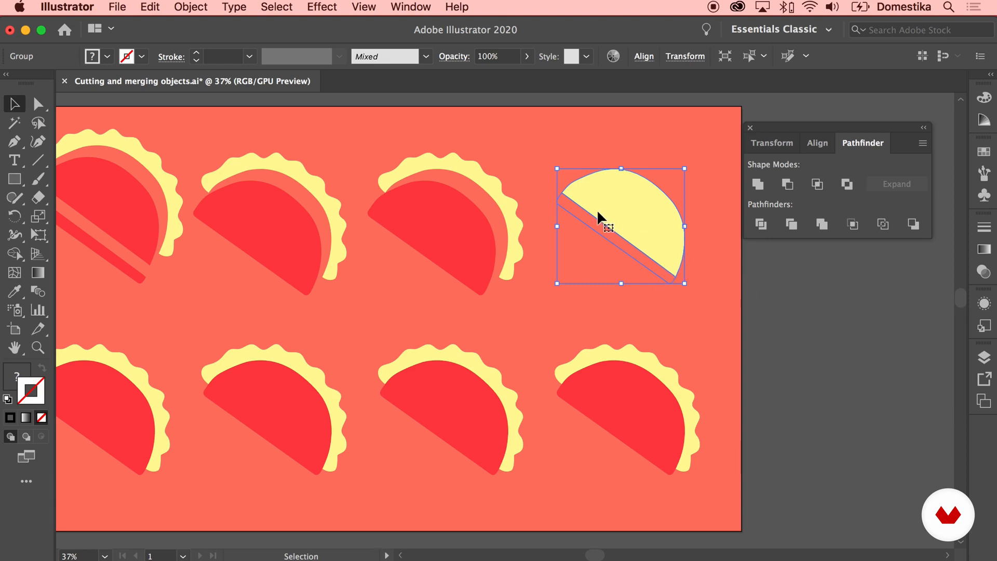
Apply the Outline pathfinder to the red shell and cream layer of the first taco in the lower row.
{"action": "key", "text": "space"}
{"action": "left_click_drag", "start_coordinate": [411, 240], "coordinate": [515, 237]}
{"action": "left_click_drag", "start_coordinate": [210, 330], "coordinate": [152, 422]}
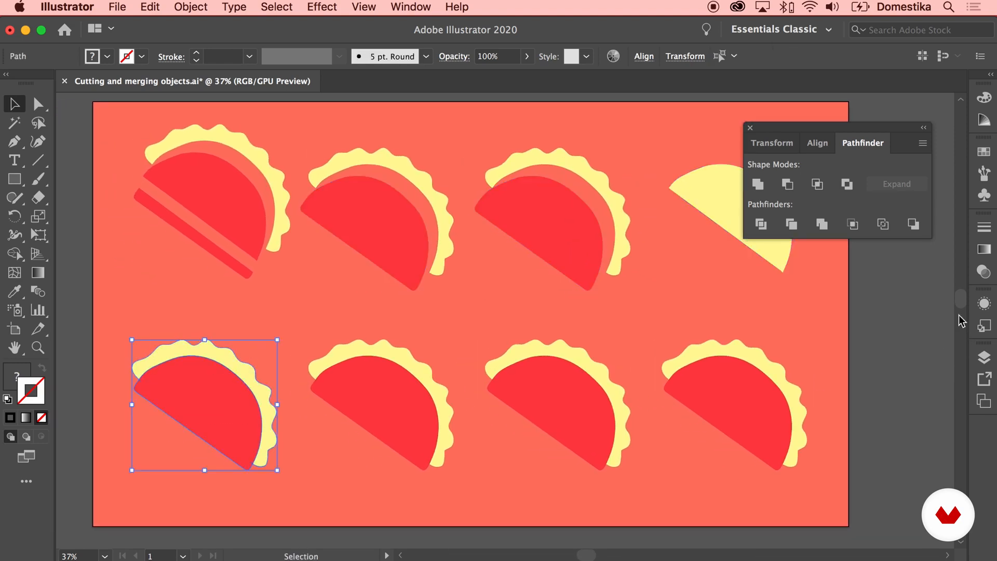
{"action": "left_click", "coordinate": [882, 225]}
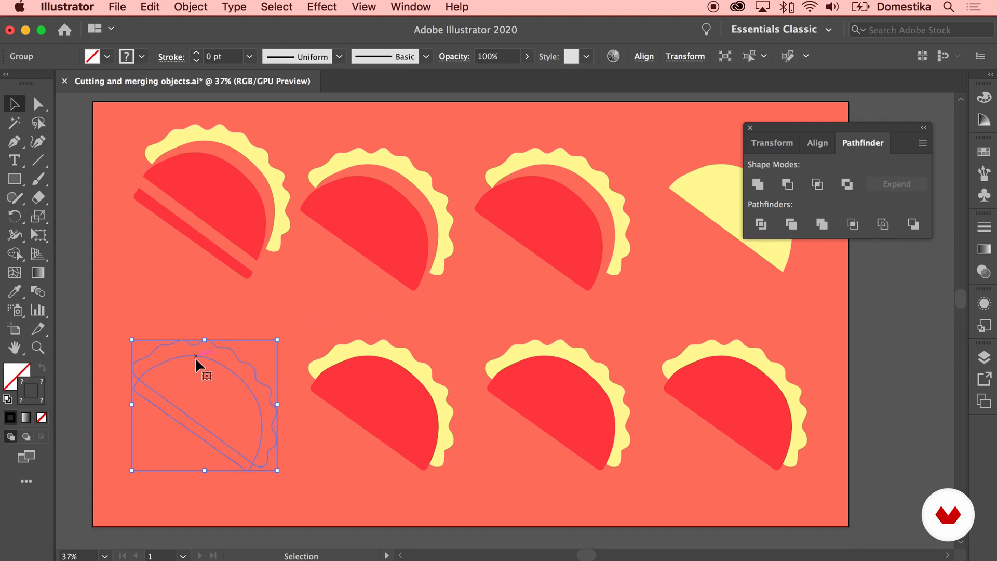
Apply the Minus Back pathfinder to the red shell and cream layer of the second taco in the lower row.
{"action": "left_click", "coordinate": [399, 410]}
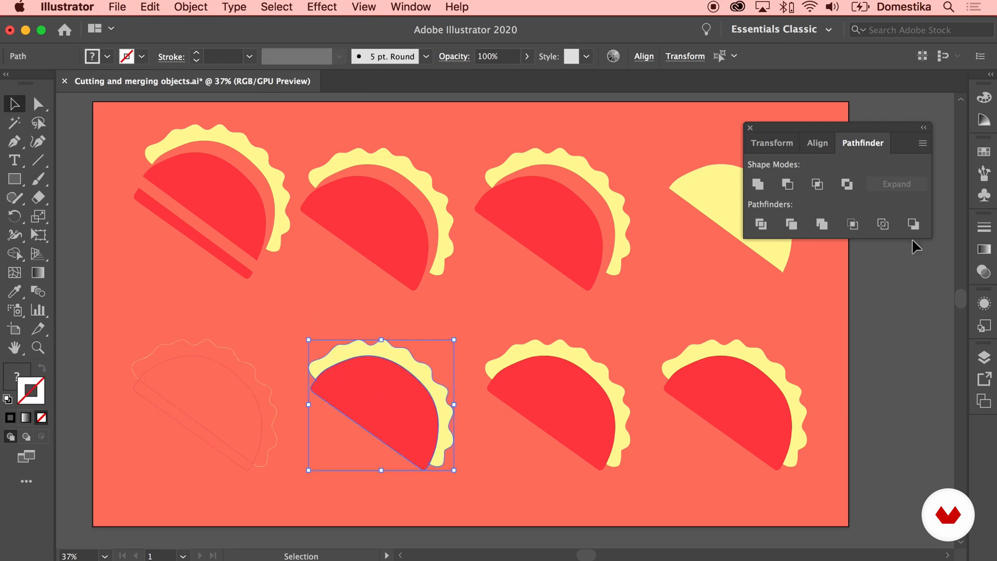
{"action": "left_click", "coordinate": [912, 224]}
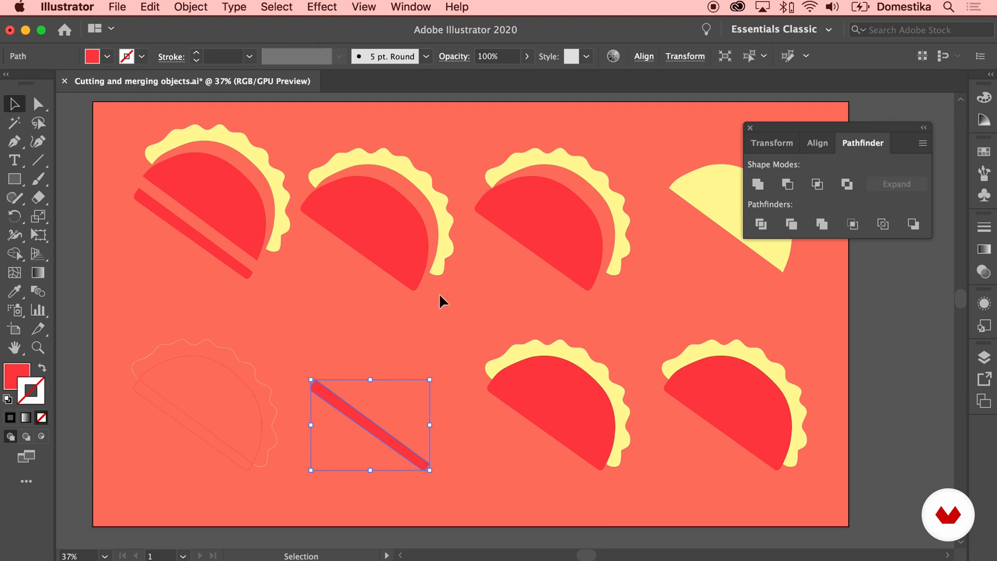
{"action": "left_click", "coordinate": [443, 328]}
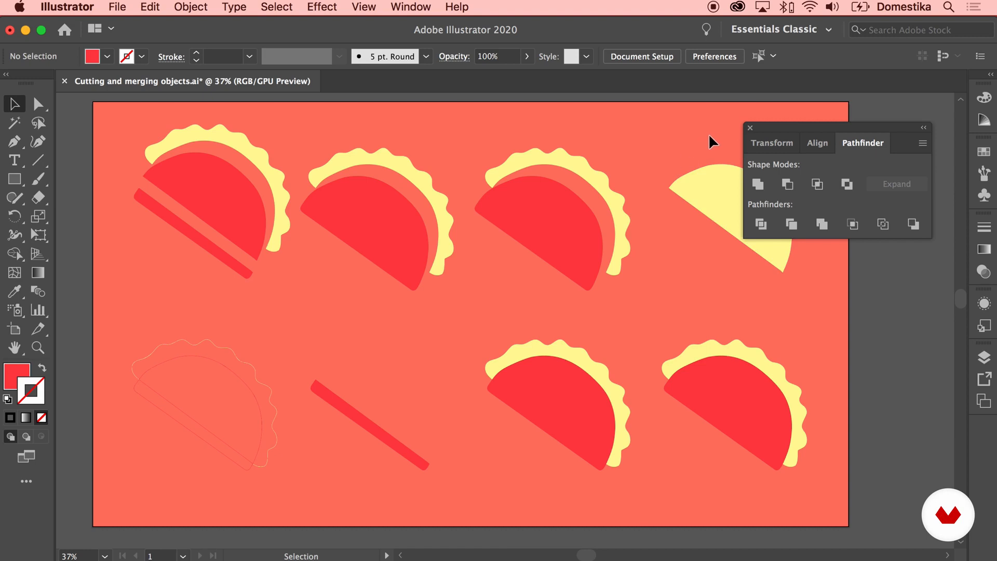
Delete all the taco copies and move the two overlapping yellow and orange nacho shapes onto the artboard.
{"action": "key", "text": "super+a"}
{"action": "key", "text": "Delete"}
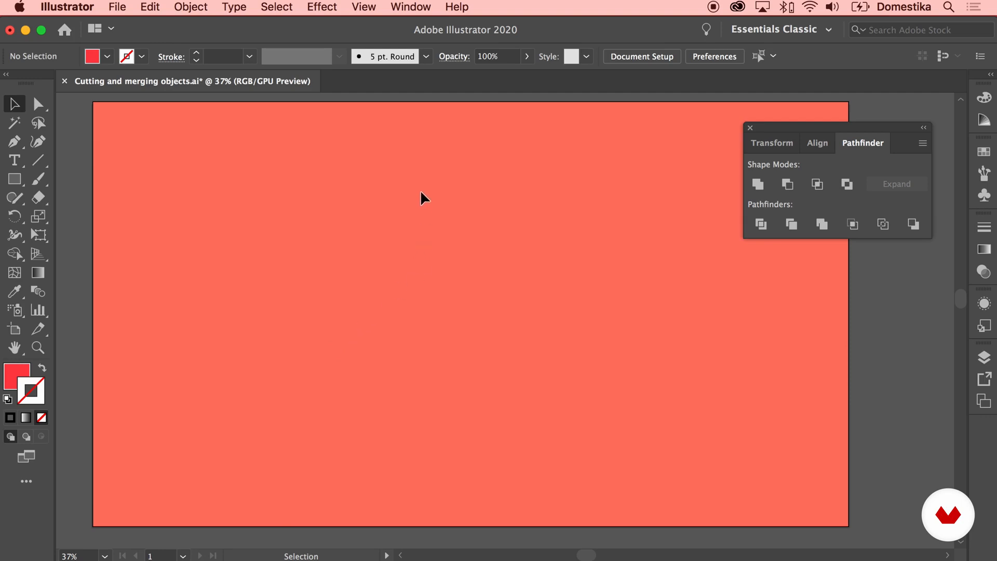
{"action": "left_click_drag", "start_coordinate": [416, 187], "coordinate": [412, 434]}
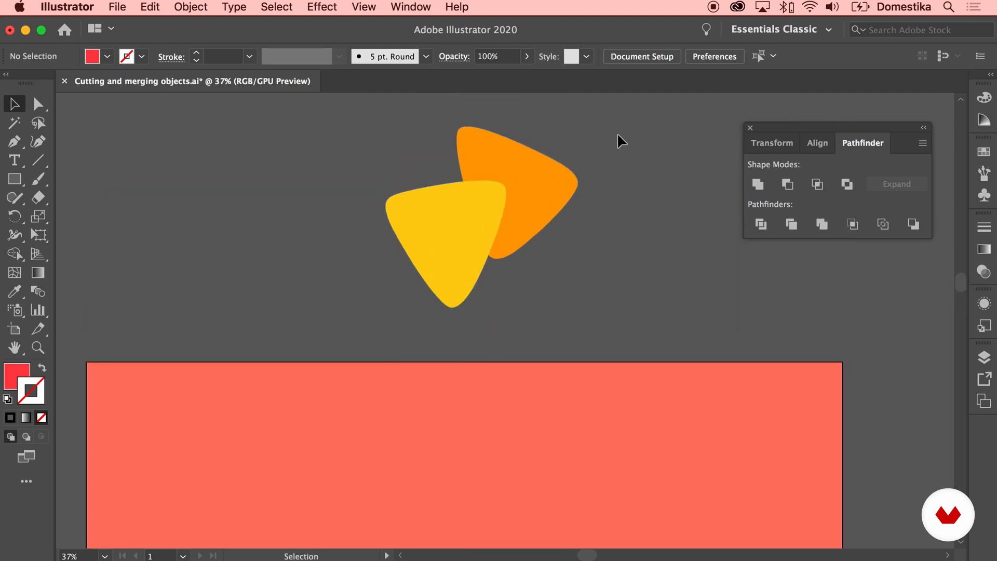
{"action": "left_click_drag", "start_coordinate": [452, 207], "coordinate": [444, 248]}
Dock the floating Pathfinder, Align and Transform panels as separate icons below the existing collapsed panels.
{"action": "left_click_drag", "start_coordinate": [866, 142], "coordinate": [984, 429]}
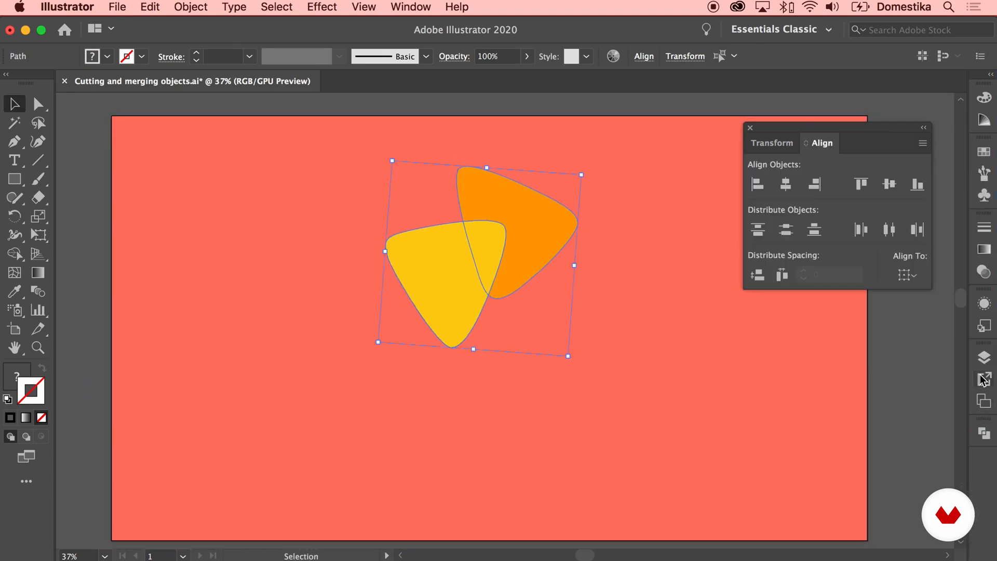
{"action": "left_click_drag", "start_coordinate": [824, 144], "coordinate": [983, 463]}
{"action": "left_click_drag", "start_coordinate": [772, 143], "coordinate": [987, 489]}
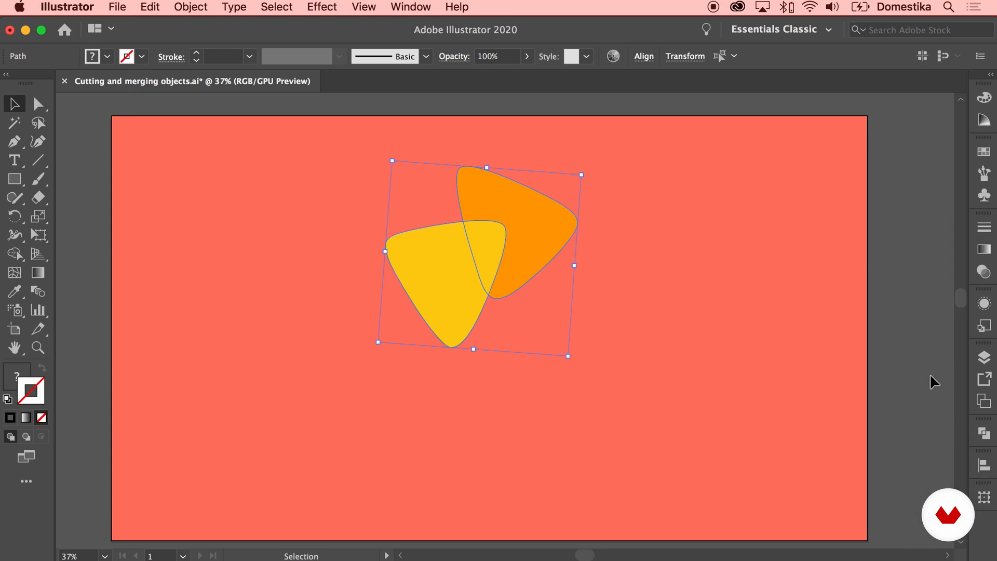
{"action": "left_click", "coordinate": [408, 6]}
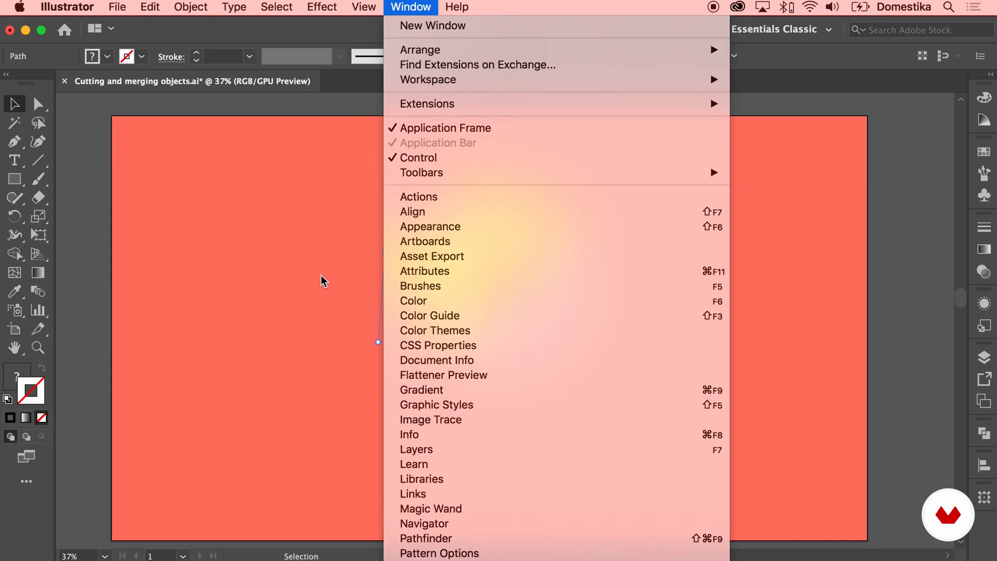
{"action": "left_click", "coordinate": [305, 273]}
Separate the overlapping nachos so that the yellow one sits to the left of the orange one.
{"action": "left_click_drag", "start_coordinate": [426, 280], "coordinate": [263, 292]}
{"action": "left_click_drag", "start_coordinate": [476, 275], "coordinate": [427, 348]}
{"action": "left_click_drag", "start_coordinate": [285, 299], "coordinate": [270, 314]}
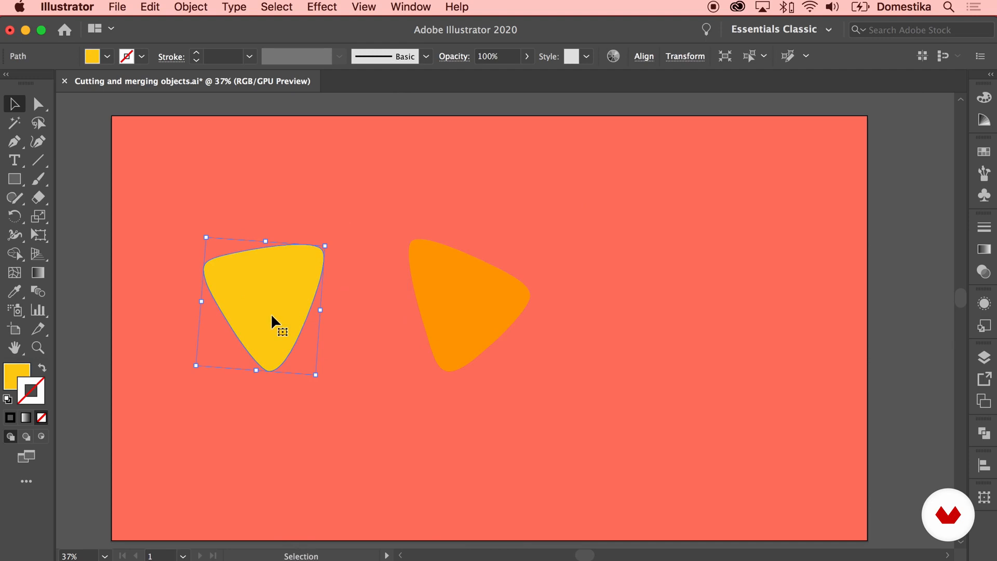
Duplicate the yellow and orange nachos together to the right to form a row of four.
{"action": "left_click_drag", "start_coordinate": [537, 231], "coordinate": [268, 301]}
{"action": "left_click_drag", "start_coordinate": [278, 311], "coordinate": [647, 311]}
{"action": "left_click", "coordinate": [890, 190]}
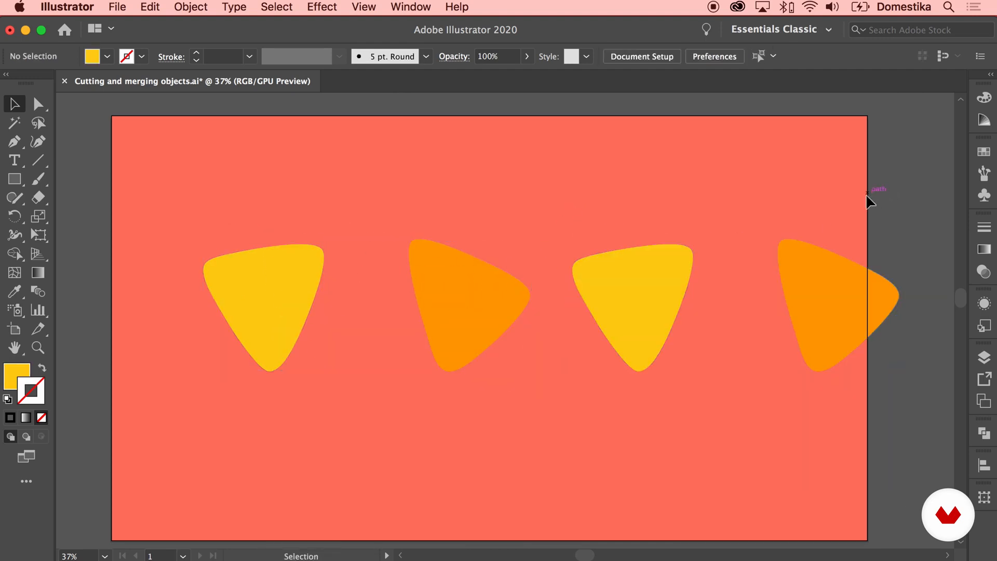
Scale down the row of four nachos and position it to fit within the artboard.
{"action": "left_click_drag", "start_coordinate": [133, 338], "coordinate": [821, 260]}
{"action": "left_click", "coordinate": [775, 222]}
{"action": "left_click_drag", "start_coordinate": [764, 288], "coordinate": [746, 288]}
{"action": "left_click", "coordinate": [782, 223]}
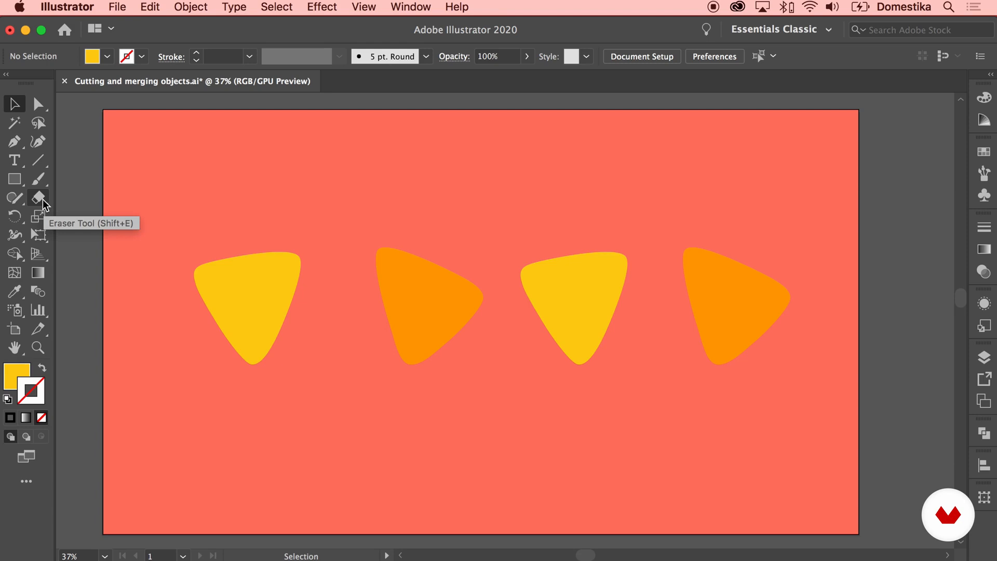
Erase a ragged strip along the upper edge of the first yellow nacho with the Eraser tool.
{"action": "left_click", "coordinate": [40, 201]}
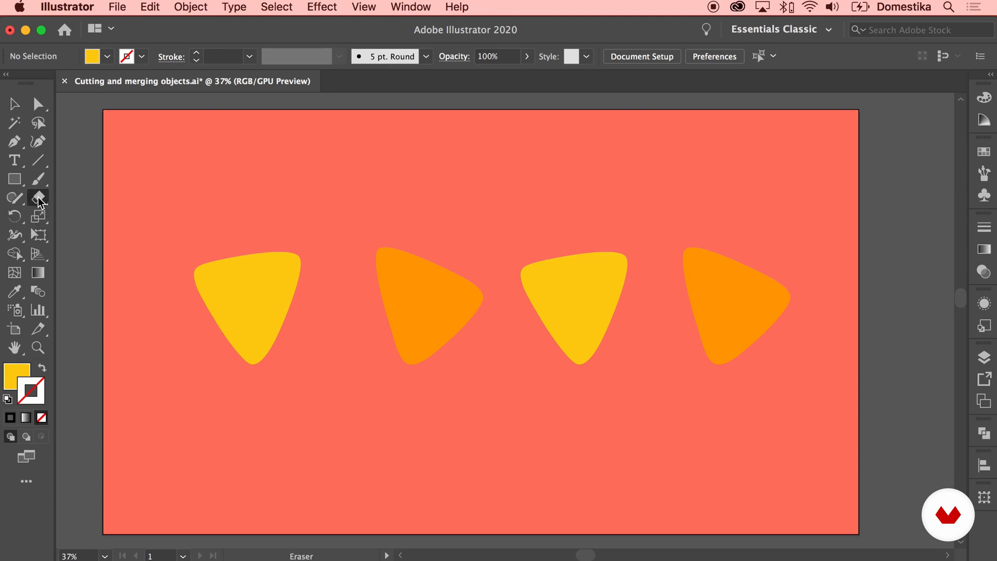
{"action": "key", "text": "super"}
{"action": "left_click", "coordinate": [243, 289], "text": "super"}
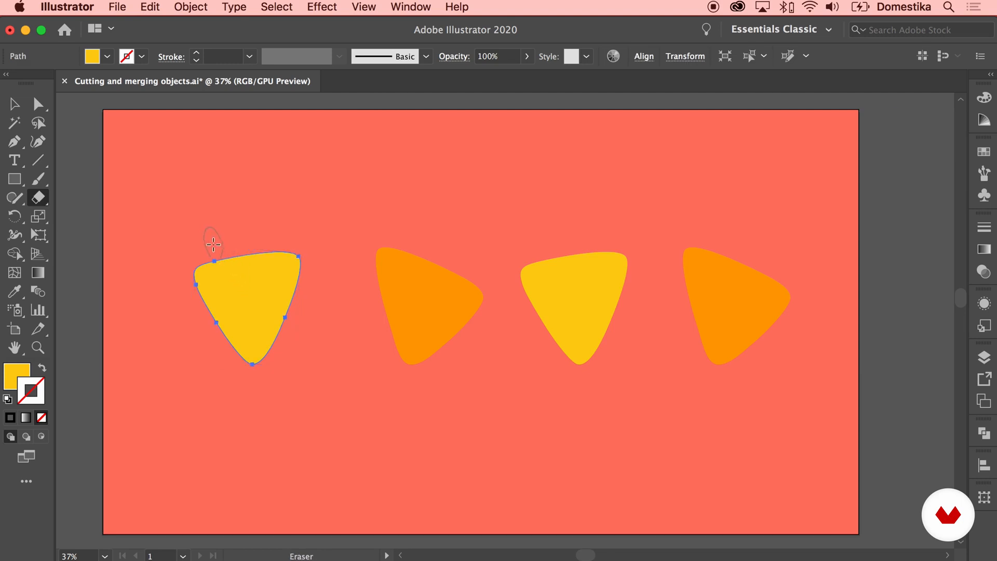
{"action": "left_click_drag", "start_coordinate": [196, 257], "coordinate": [301, 248]}
{"action": "key", "text": "super"}
{"action": "left_click", "coordinate": [283, 242], "text": "super"}
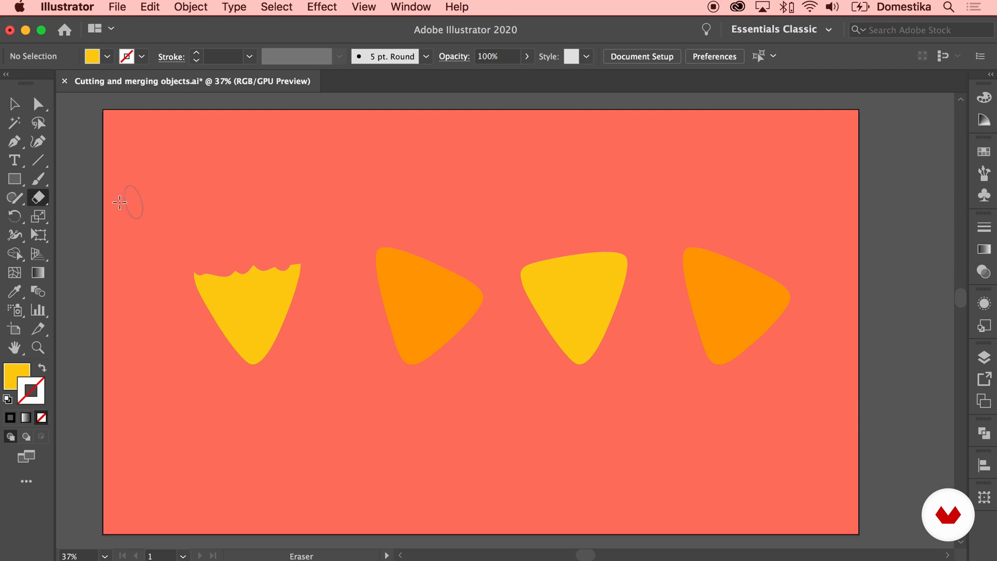
Set the eraser to a -33° angle, 100% roundness and 199 pt size, and erase more of the first nacho's upper edge.
{"action": "double_click", "coordinate": [39, 200]}
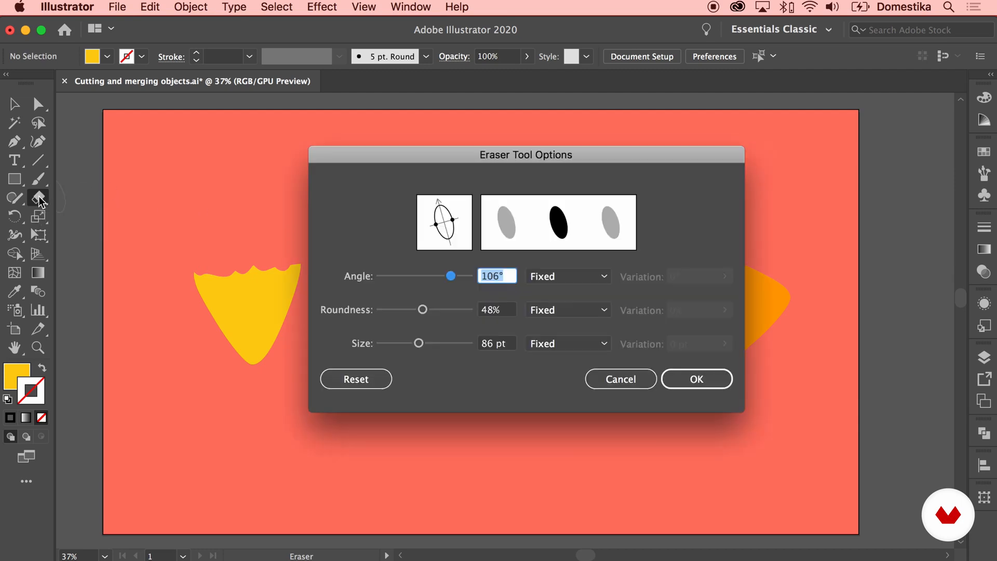
{"action": "mouse_move", "coordinate": [450, 276]}
{"action": "left_mouse_down"}
{"action": "mouse_move", "coordinate": [416, 276]}
{"action": "mouse_move", "coordinate": [433, 310]}
{"action": "mouse_move", "coordinate": [422, 311]}
{"action": "mouse_move", "coordinate": [471, 315]}
{"action": "left_mouse_up"}
{"action": "left_click_drag", "start_coordinate": [419, 343], "coordinate": [442, 344]}
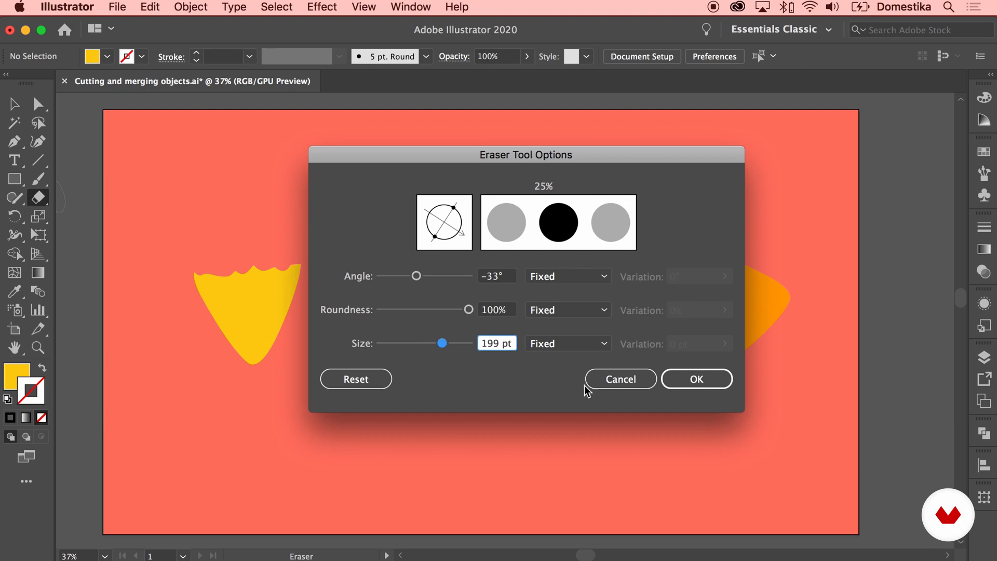
{"action": "left_click", "coordinate": [699, 382]}
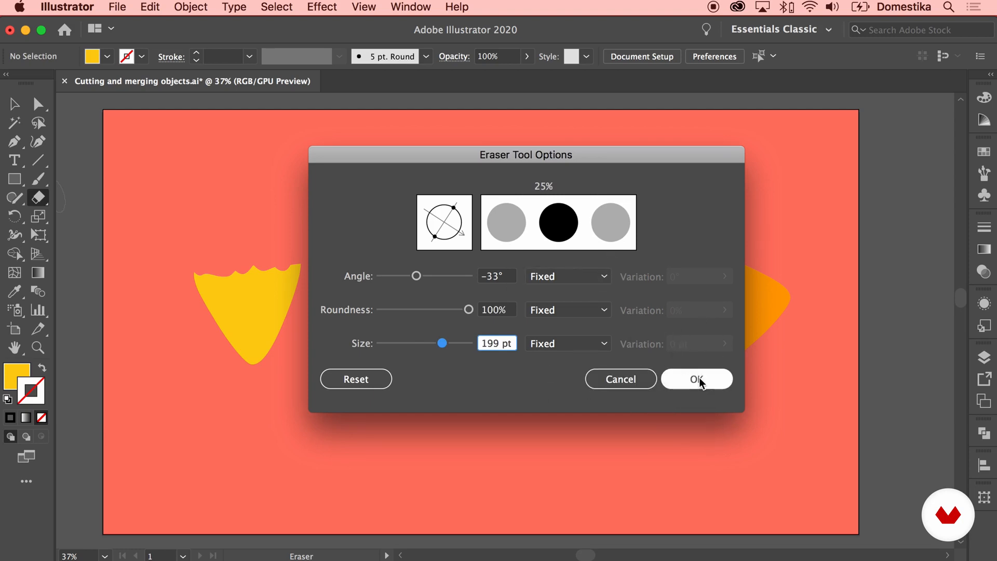
{"action": "mouse_move", "coordinate": [186, 263]}
{"action": "left_mouse_down"}
{"action": "mouse_move", "coordinate": [256, 257]}
{"action": "mouse_move", "coordinate": [303, 264]}
{"action": "left_mouse_up"}
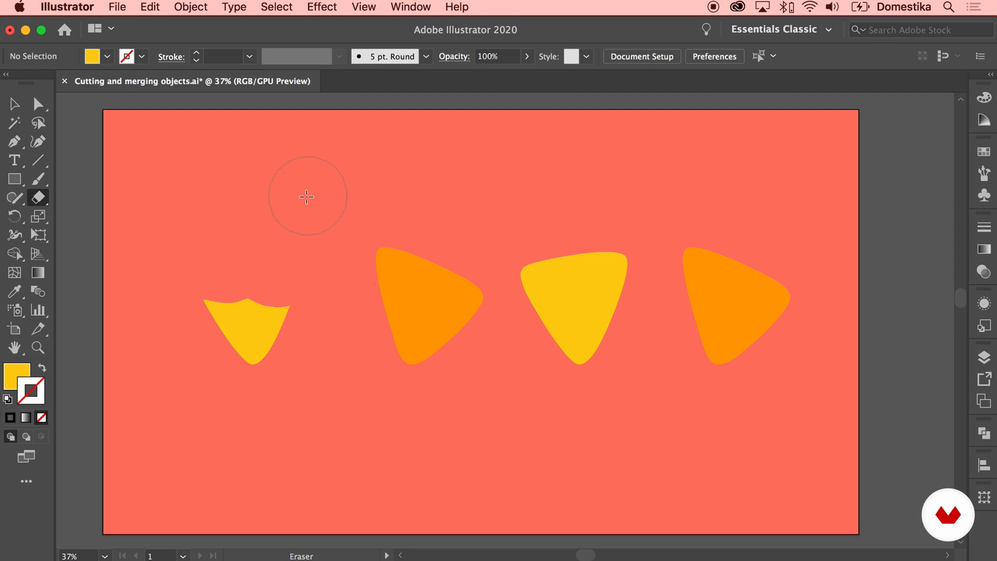
Cut the upper edge of the first orange nacho with the Scissors tool and pull a cut anchor point up and outward.
{"action": "left_click", "coordinate": [41, 196]}
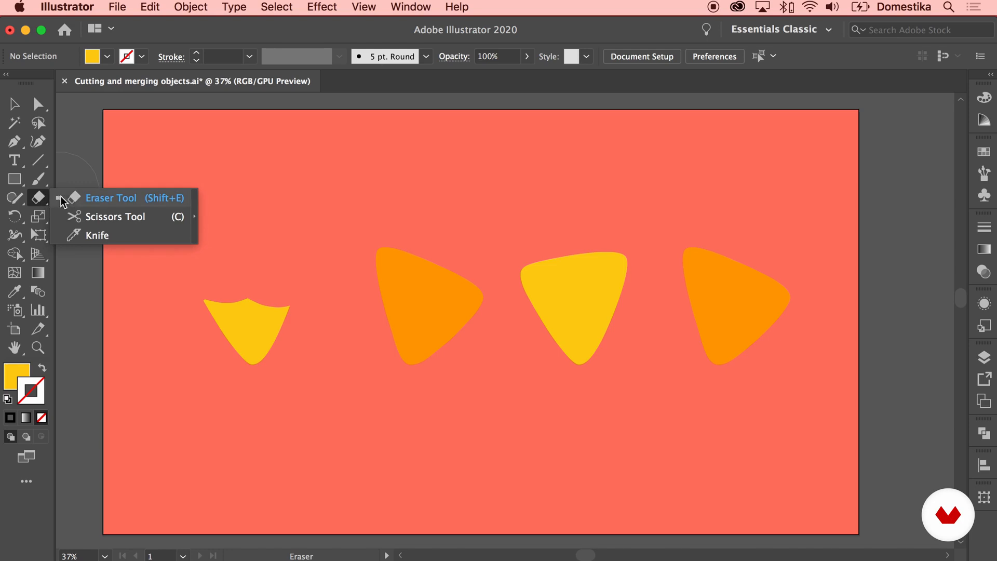
{"action": "left_click", "coordinate": [112, 220]}
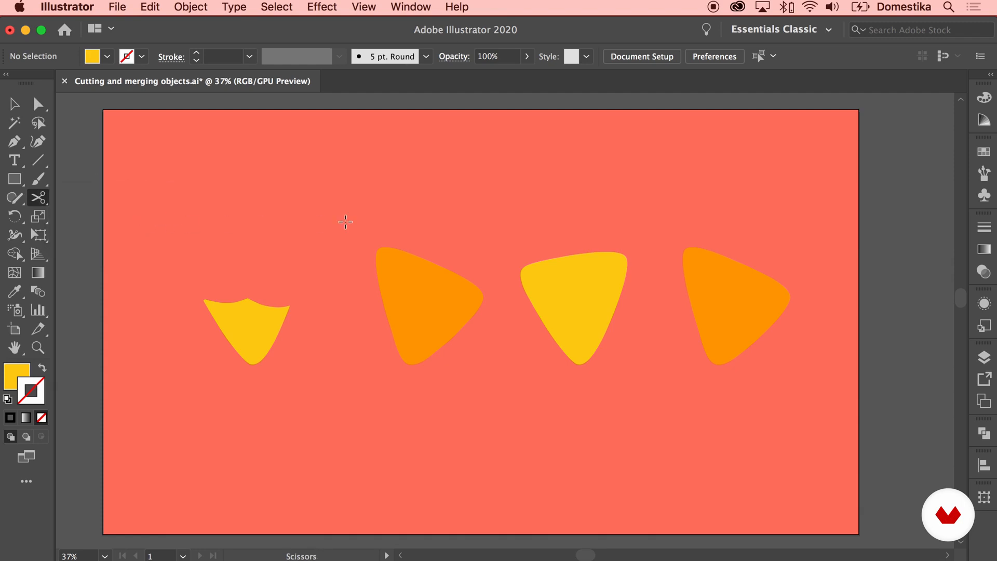
{"action": "left_click", "coordinate": [419, 255]}
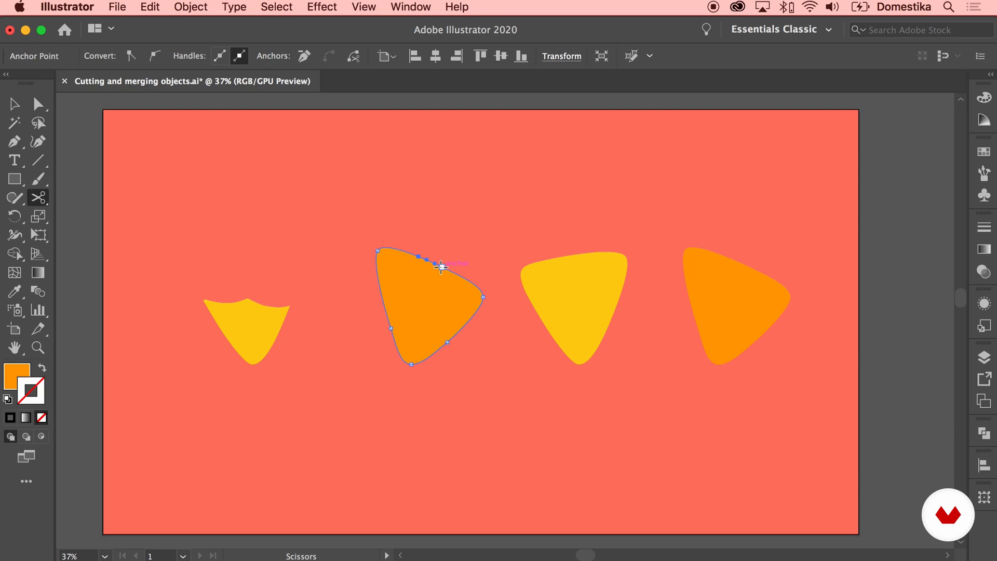
{"action": "left_click", "coordinate": [39, 105]}
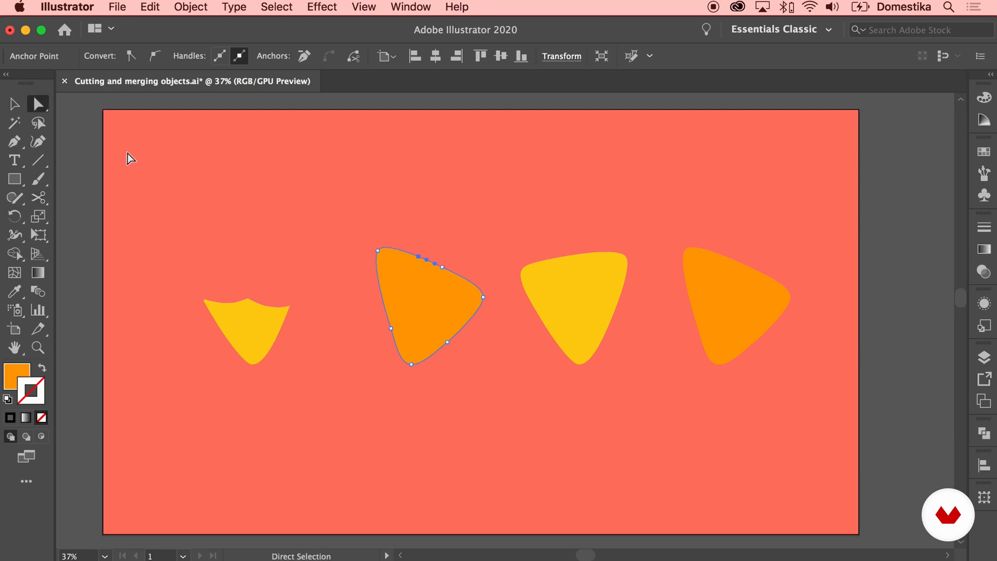
{"action": "left_click_drag", "start_coordinate": [418, 257], "coordinate": [430, 237]}
Cut the orange nacho's path at its left-side anchor with the Scissors tool and delete the separated upper-left piece.
{"action": "left_click", "coordinate": [41, 200]}
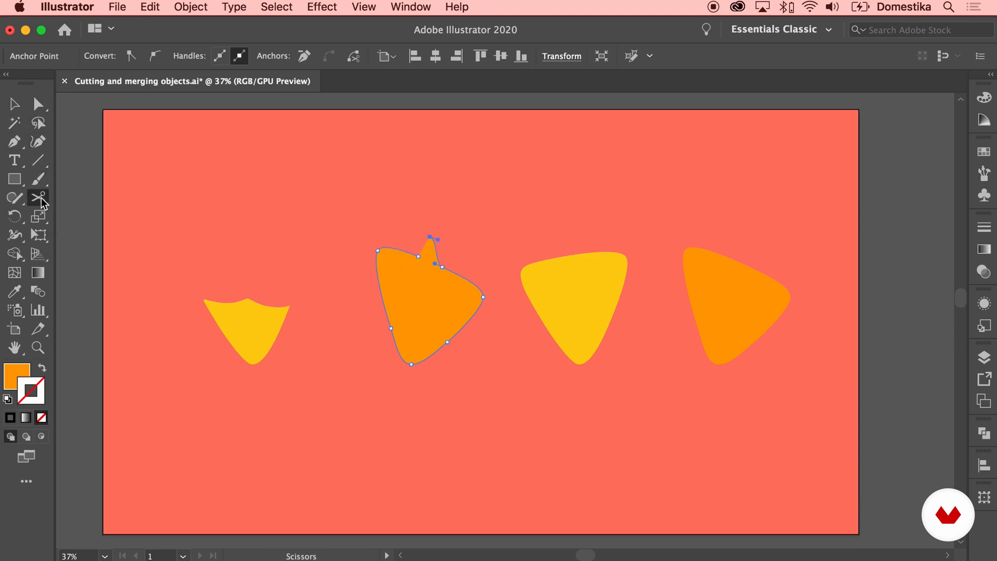
{"action": "left_click", "coordinate": [393, 328]}
{"action": "left_click", "coordinate": [37, 104]}
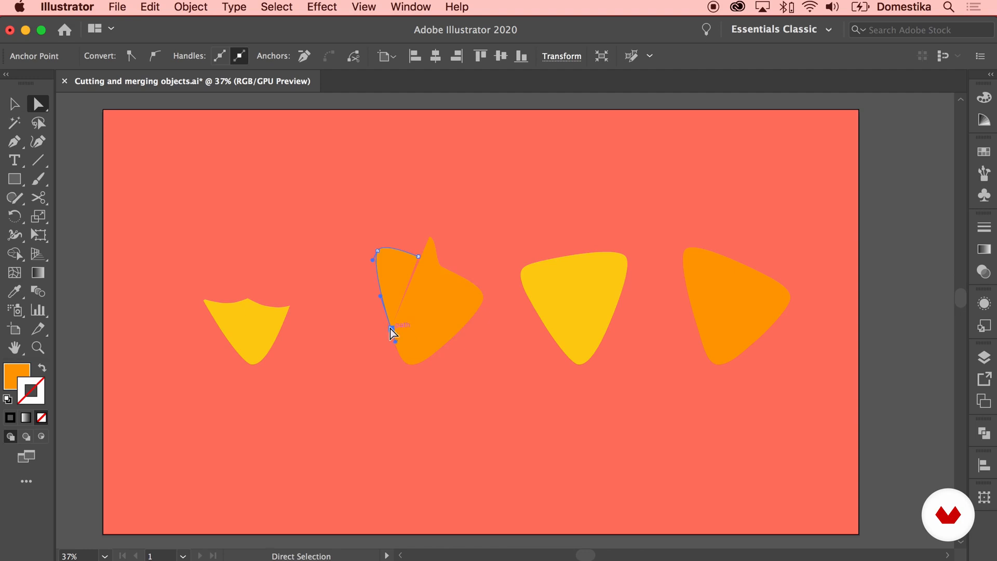
{"action": "left_click_drag", "start_coordinate": [390, 328], "coordinate": [368, 317]}
{"action": "left_click", "coordinate": [364, 343]}
{"action": "left_click", "coordinate": [376, 292]}
{"action": "key", "text": "Delete"}
Delete the protruding top anchor point from the remaining piece of the cut orange nacho.
{"action": "left_click", "coordinate": [430, 237]}
{"action": "key", "text": "Delete"}
{"action": "left_click", "coordinate": [460, 248]}
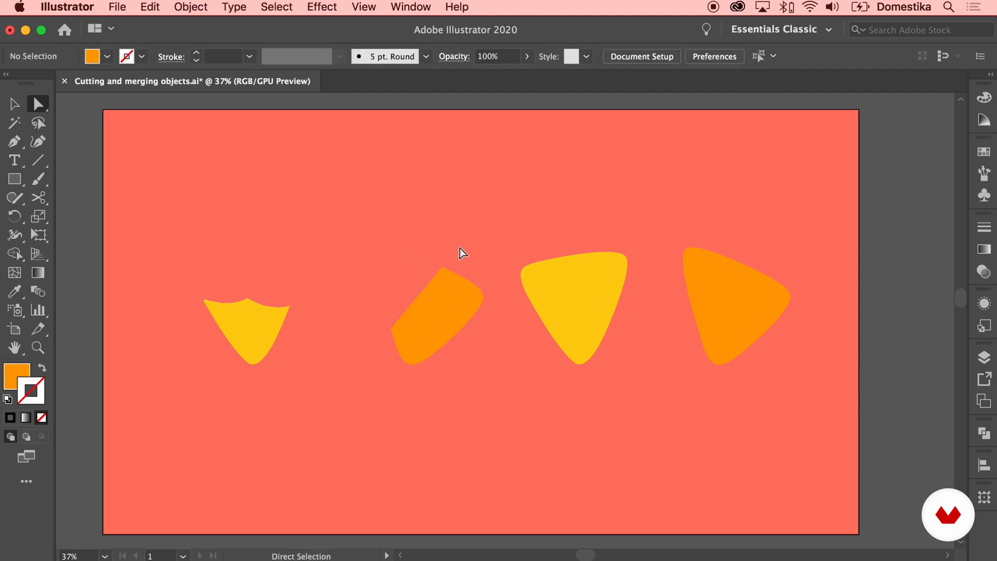
{"action": "key", "text": "cmd+z"}
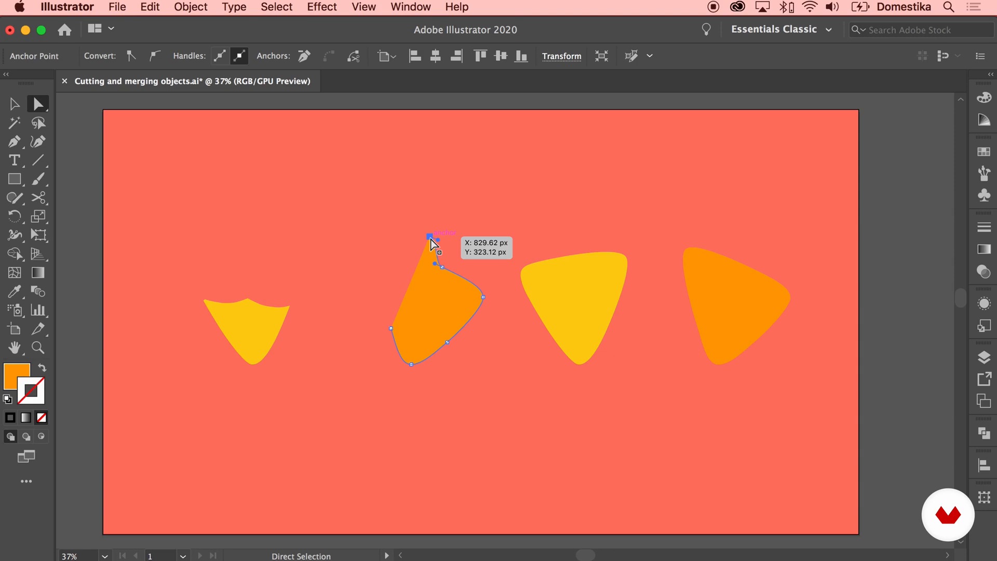
{"action": "key", "text": "Delete"}
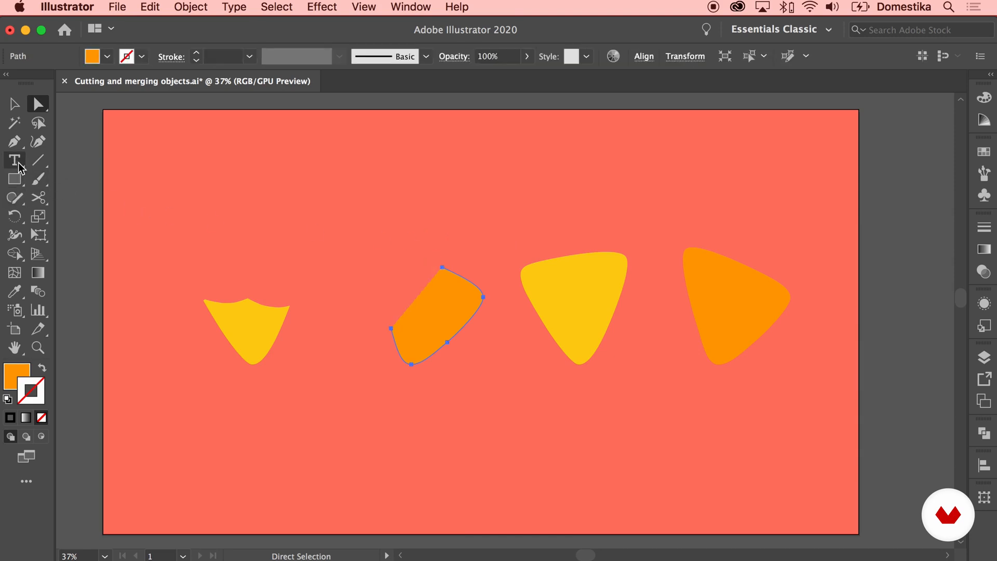
Close the open side of the cut orange nacho with a curved, bite-like edge using the Pen tool.
{"action": "left_click", "coordinate": [15, 141]}
{"action": "left_click_drag", "start_coordinate": [391, 329], "coordinate": [445, 272]}
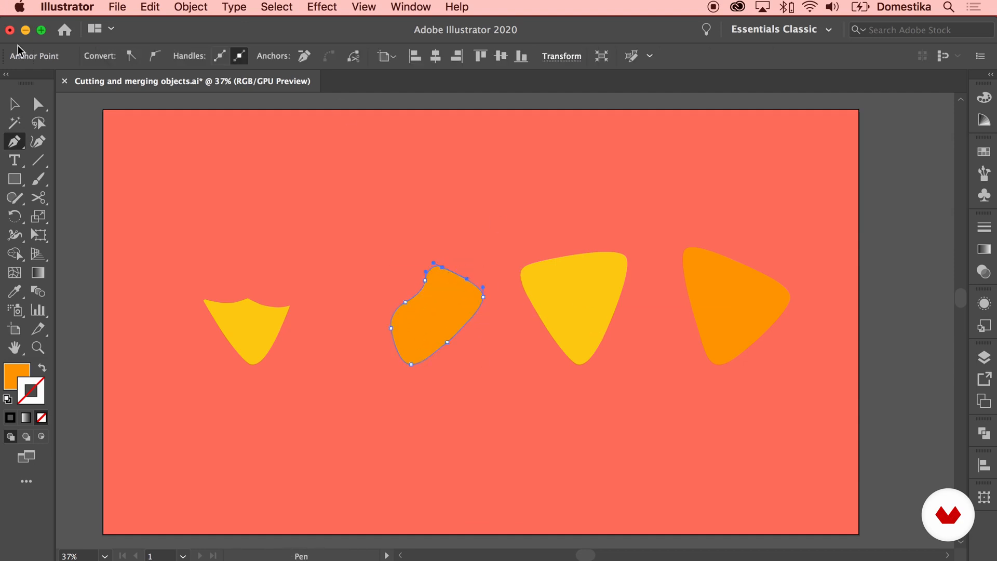
{"action": "left_click", "coordinate": [38, 104]}
{"action": "left_click", "coordinate": [446, 212]}
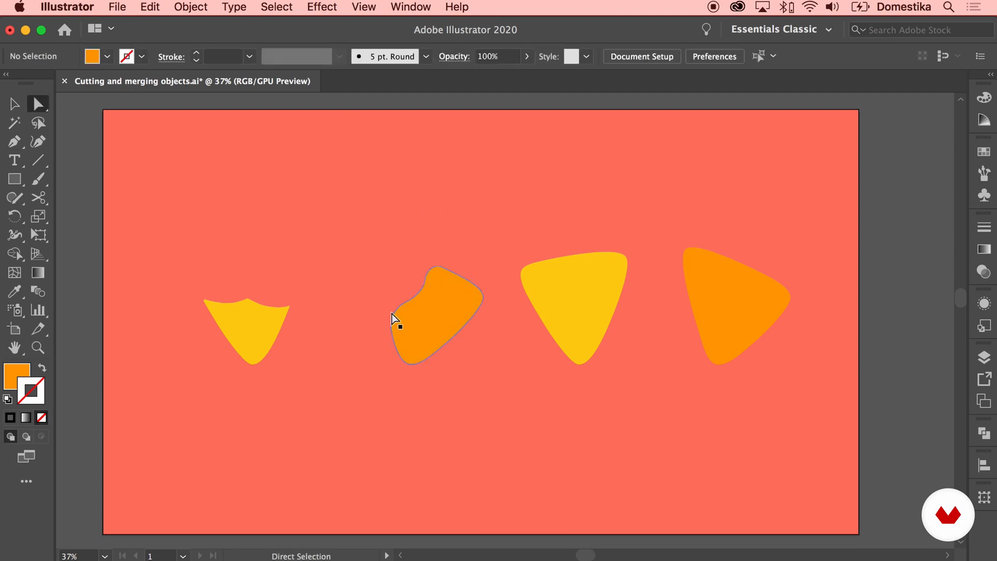
Slice the second yellow nacho into several pieces with freehand Knife cuts across it.
{"action": "left_click", "coordinate": [579, 297]}
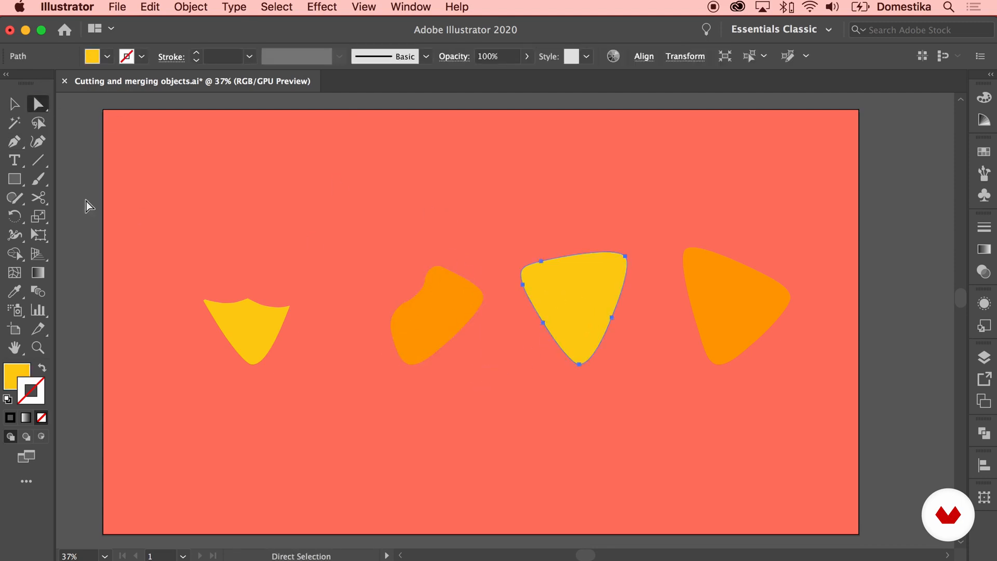
{"action": "left_click", "coordinate": [38, 197]}
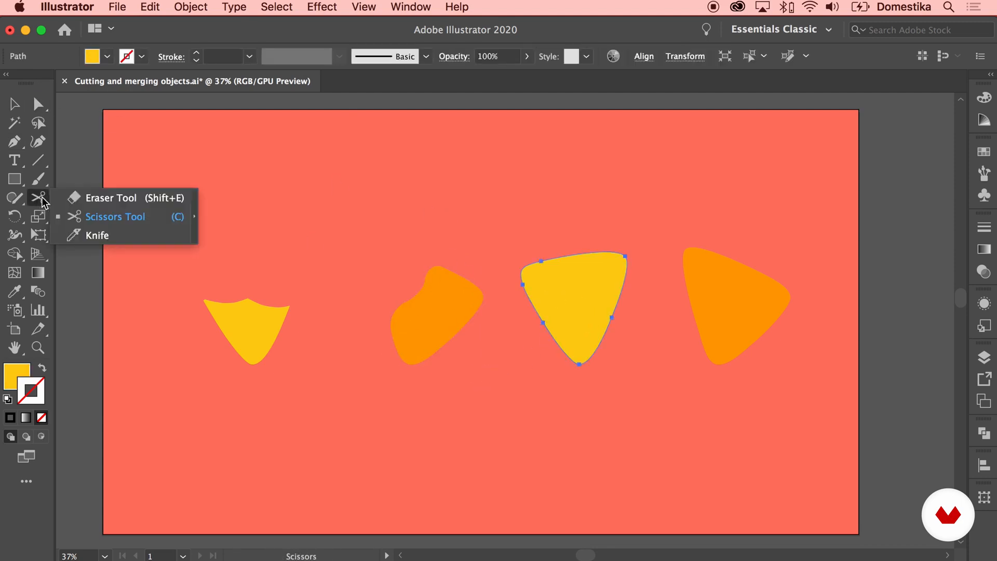
{"action": "left_click", "coordinate": [100, 234]}
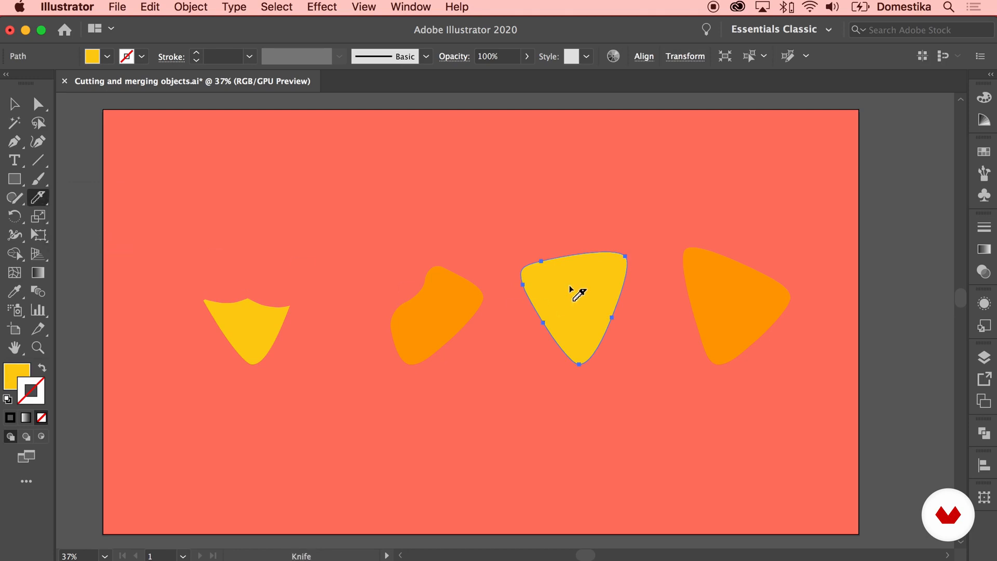
{"action": "mouse_move", "coordinate": [525, 326]}
{"action": "left_mouse_down"}
{"action": "mouse_move", "coordinate": [567, 267]}
{"action": "mouse_move", "coordinate": [636, 243]}
{"action": "left_mouse_up"}
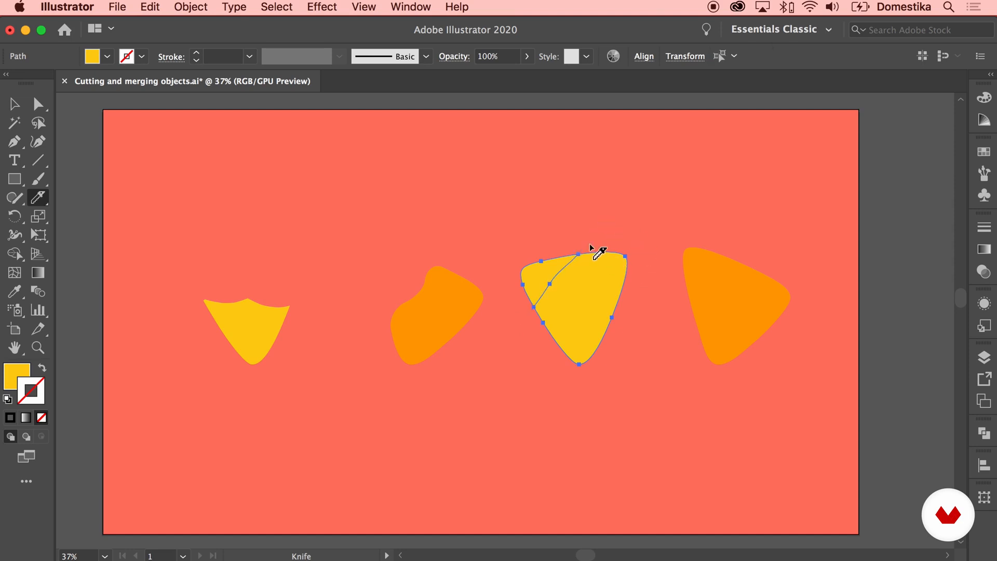
{"action": "left_click_drag", "start_coordinate": [524, 322], "coordinate": [664, 281]}
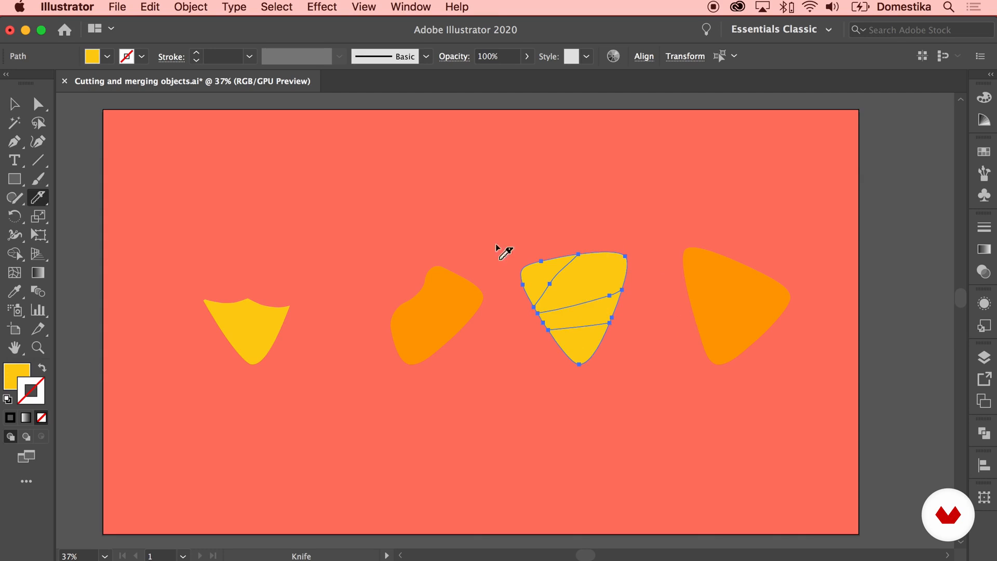
Move the sliced pieces of the second yellow nacho apart, including its upper-left and bottom pieces.
{"action": "key", "text": "a"}
{"action": "left_click", "coordinate": [554, 252]}
{"action": "left_click", "coordinate": [541, 285]}
{"action": "left_click_drag", "start_coordinate": [541, 285], "coordinate": [574, 263]}
{"action": "left_click_drag", "start_coordinate": [586, 337], "coordinate": [585, 352]}
{"action": "left_click", "coordinate": [634, 361]}
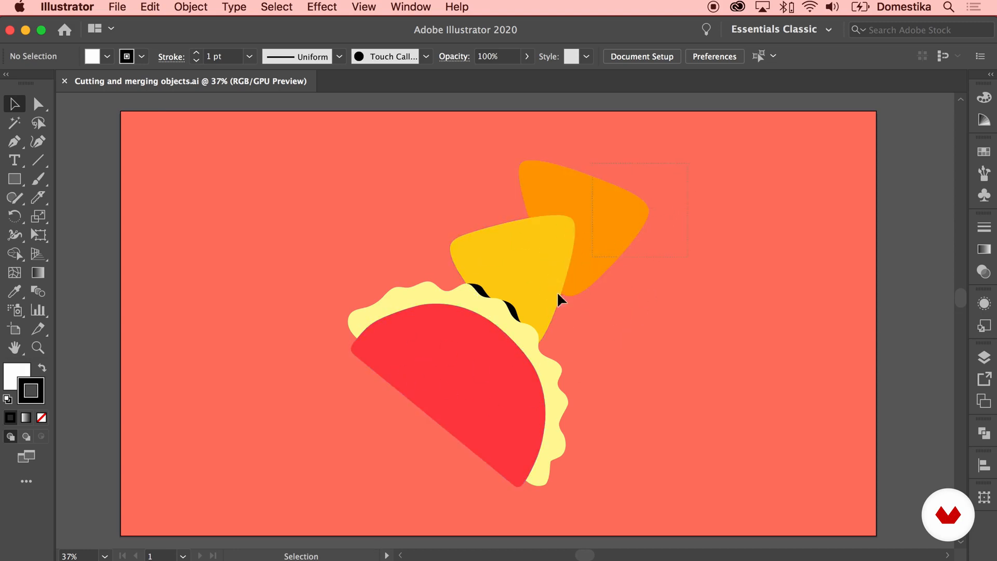
Group all the parts of the taco and nacho illustration into a single object.
{"action": "key", "text": "super+a"}
{"action": "right_click", "coordinate": [457, 346]}
{"action": "left_click", "coordinate": [717, 246]}
{"action": "right_click", "coordinate": [695, 151]}
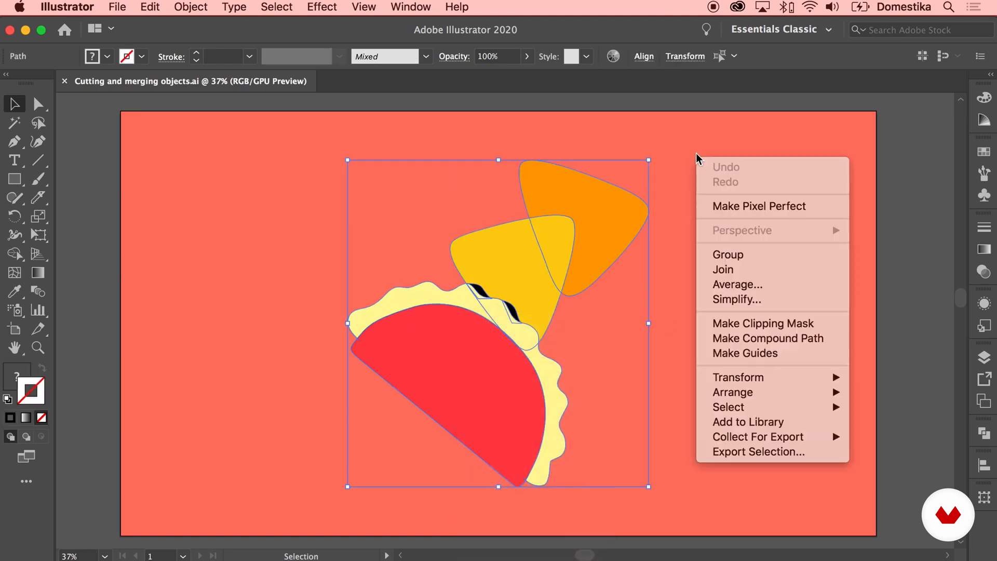
{"action": "left_click", "coordinate": [747, 252]}
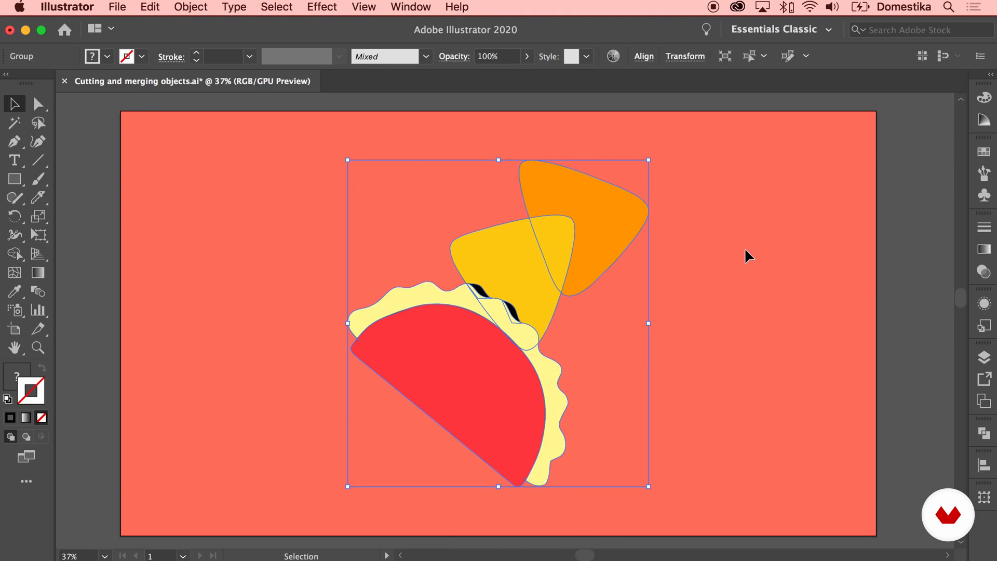
{"action": "left_click", "coordinate": [745, 247]}
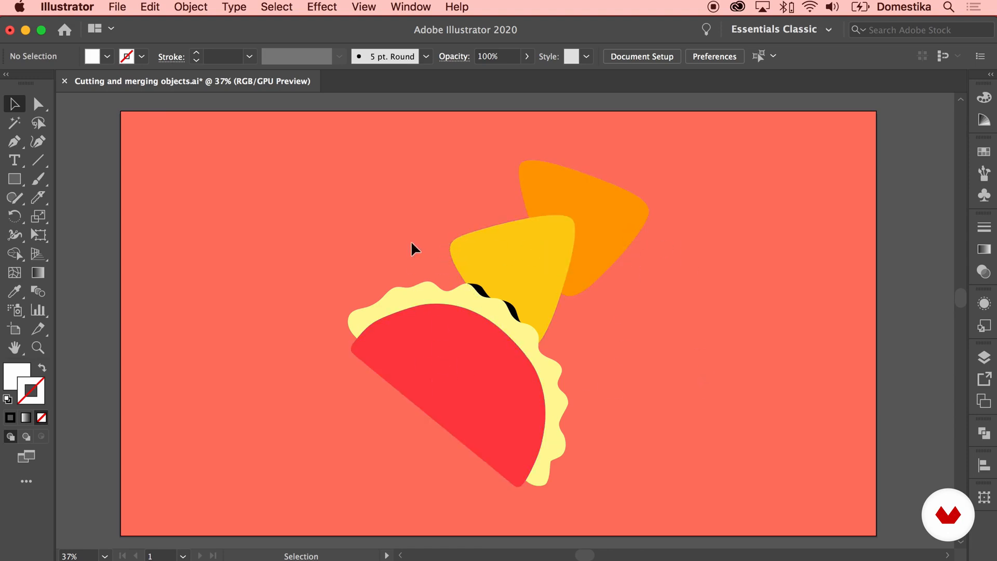
Enlarge the grouped taco illustration proportionally until it extends well beyond the artboard.
{"action": "left_click", "coordinate": [516, 263]}
{"action": "left_click", "coordinate": [693, 244]}
{"action": "key", "text": "super+minus"}
{"action": "key", "text": "super+minus"}
{"action": "key", "text": "super+minus"}
{"action": "left_click", "coordinate": [553, 273]}
{"action": "left_click_drag", "start_coordinate": [571, 249], "coordinate": [756, 125]}
{"action": "left_click_drag", "start_coordinate": [522, 359], "coordinate": [522, 373]}
{"action": "left_click", "coordinate": [773, 364]}
{"action": "left_click", "coordinate": [668, 219]}
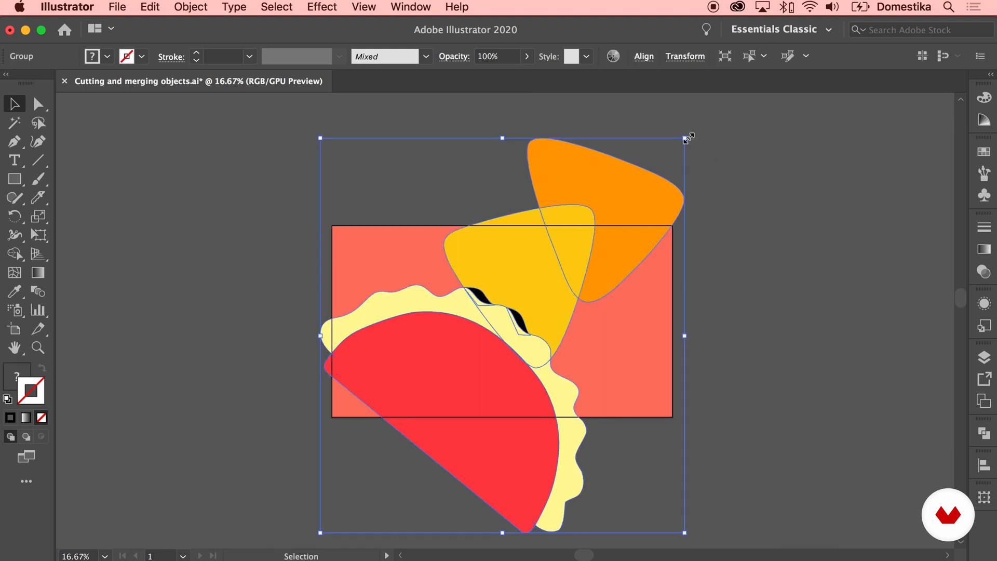
{"action": "left_click_drag", "start_coordinate": [686, 138], "coordinate": [698, 124]}
{"action": "left_click", "coordinate": [773, 192]}
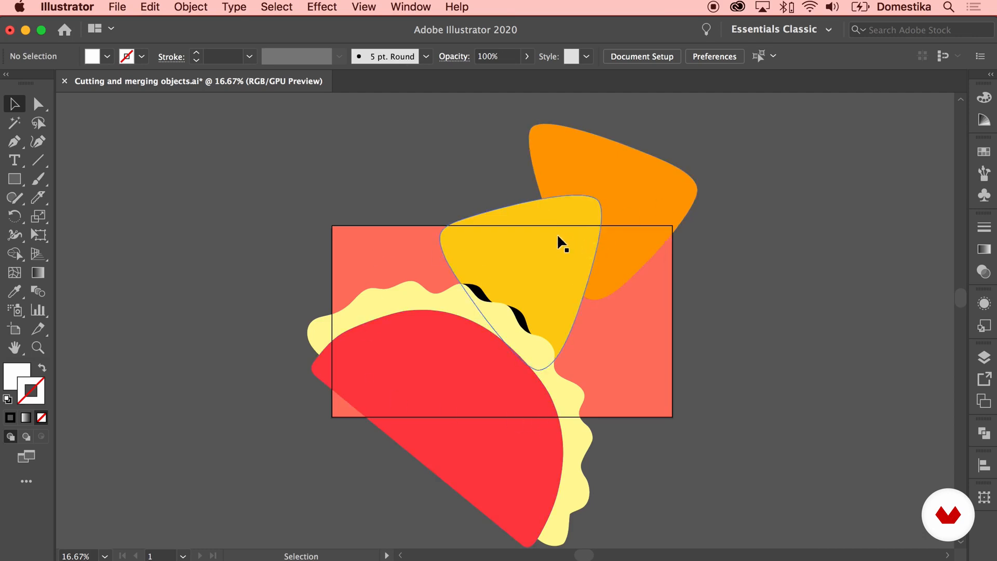
Undo the enlargements of the taco group.
{"action": "key", "text": "super+z"}
{"action": "key", "text": "super+z"}
{"action": "key", "text": "super+z"}
{"action": "left_click", "coordinate": [750, 327]}
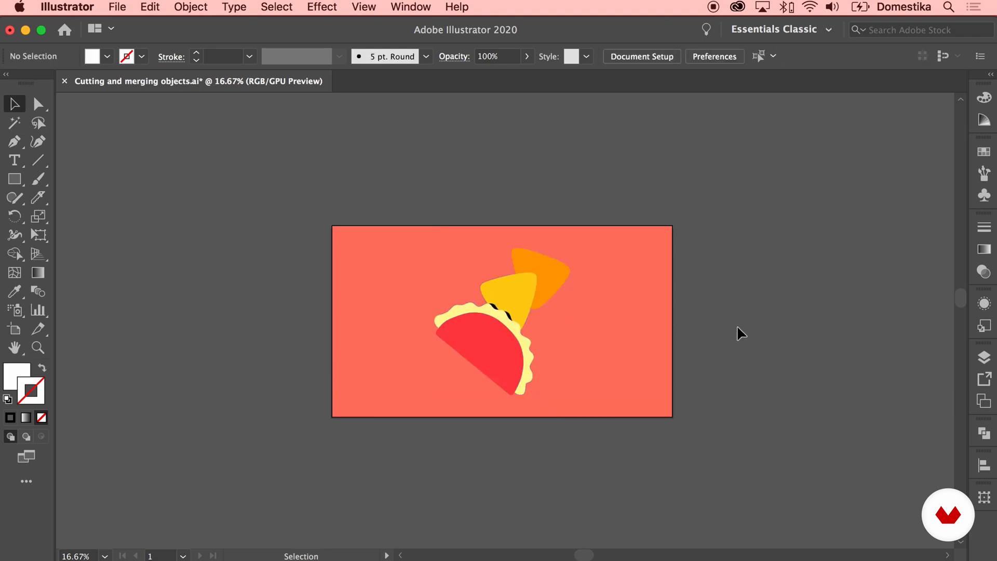
Place a duplicate of the taco group beside the original, one in each half of the artboard.
{"action": "key", "text": "super+equal"}
{"action": "key", "text": "super+equal"}
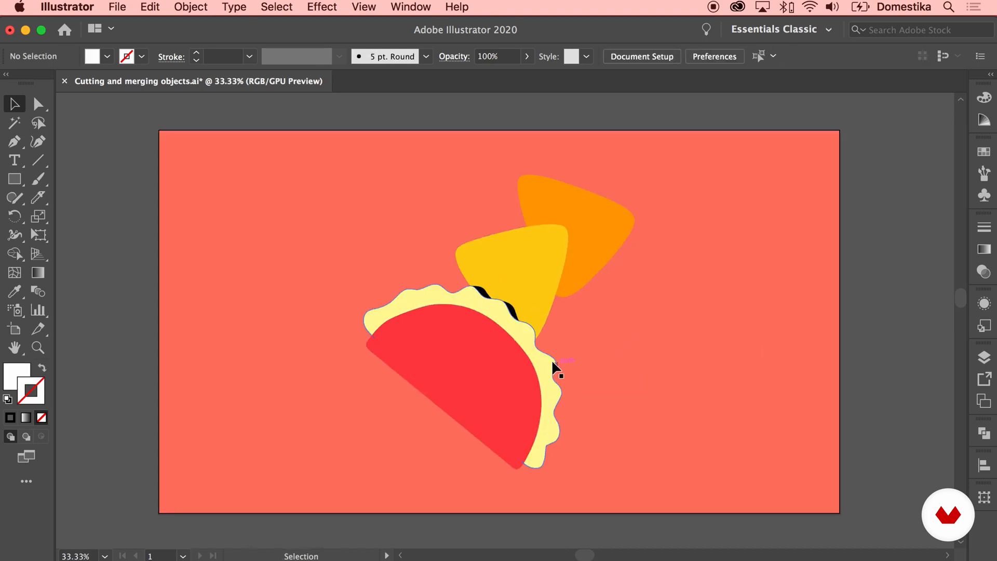
{"action": "left_click_drag", "start_coordinate": [509, 384], "coordinate": [613, 387]}
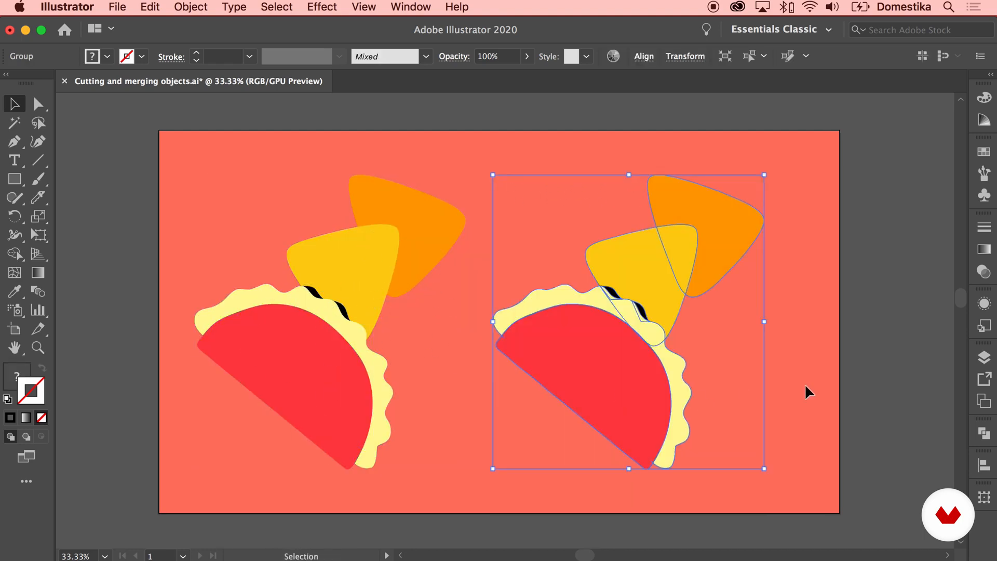
{"action": "left_click", "coordinate": [804, 383]}
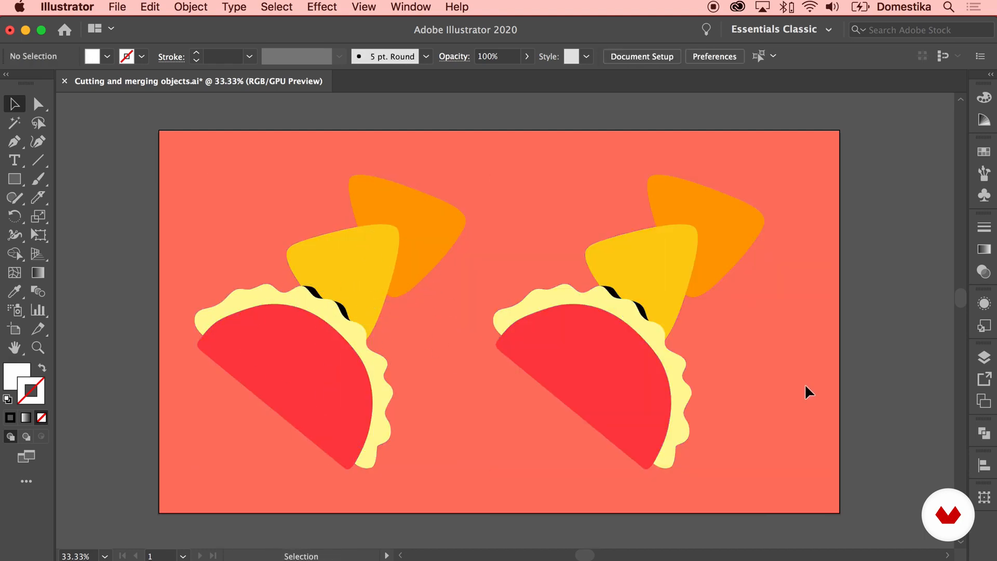
Draw a white square about 390 px wide over the centre of the right-hand taco and shrink it slightly.
{"action": "left_click", "coordinate": [18, 180]}
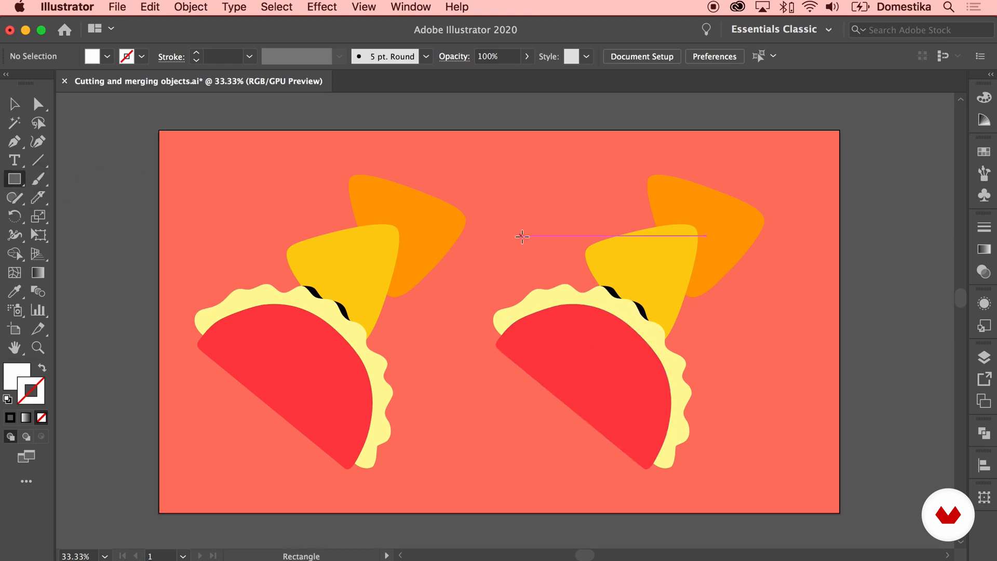
{"action": "left_click_drag", "start_coordinate": [547, 244], "coordinate": [686, 382]}
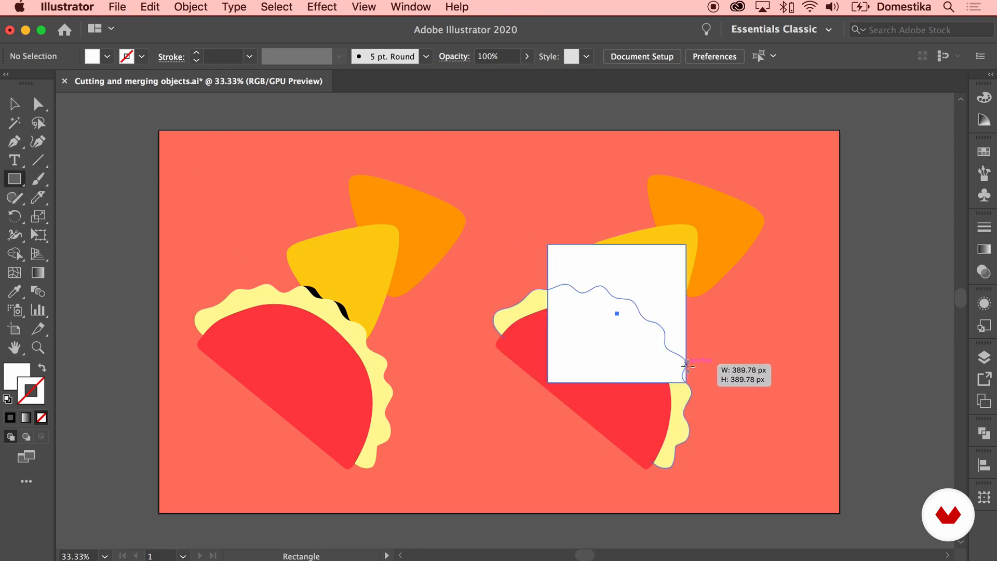
{"action": "key", "text": "v"}
{"action": "left_click_drag", "start_coordinate": [549, 383], "coordinate": [558, 371]}
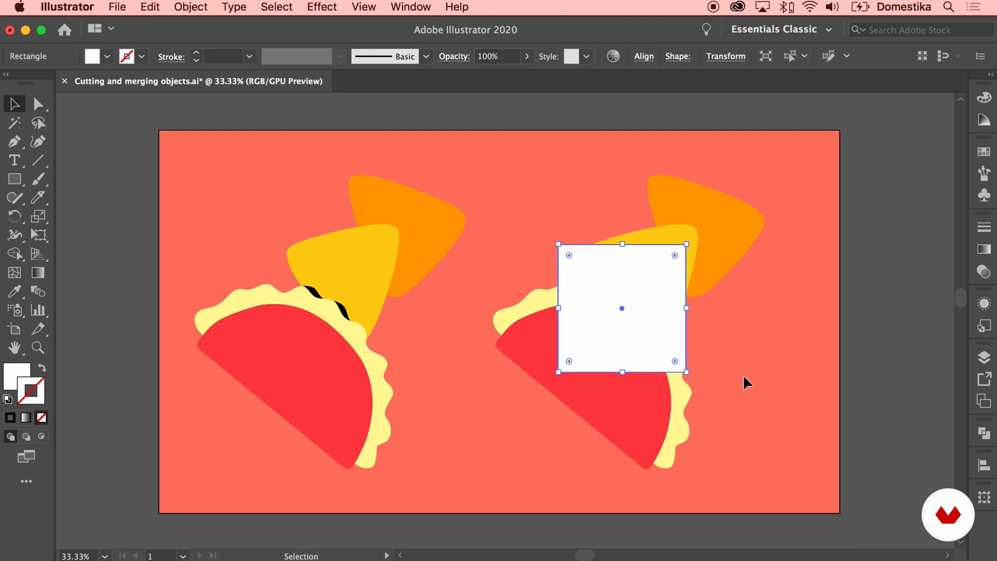
{"action": "left_click", "coordinate": [744, 376]}
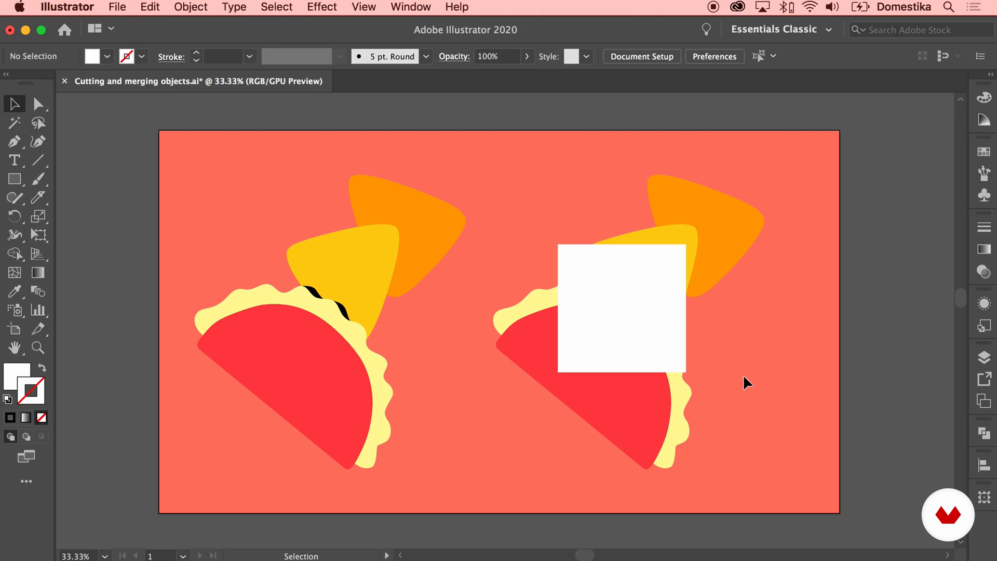
Make a clipping mask from the white square and the right-hand taco group beneath it.
{"action": "left_click", "coordinate": [639, 338]}
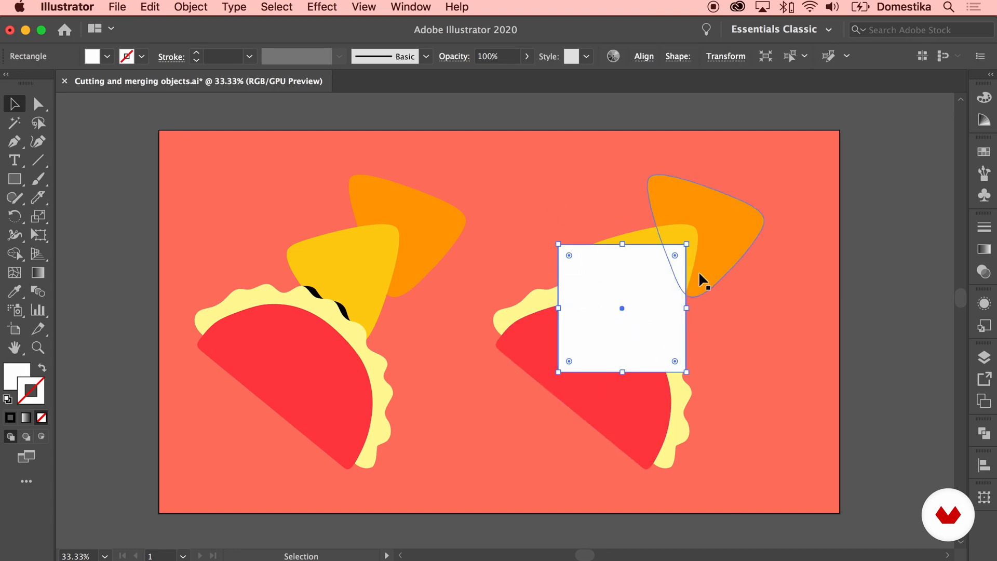
{"action": "left_click", "coordinate": [719, 241], "text": "shift"}
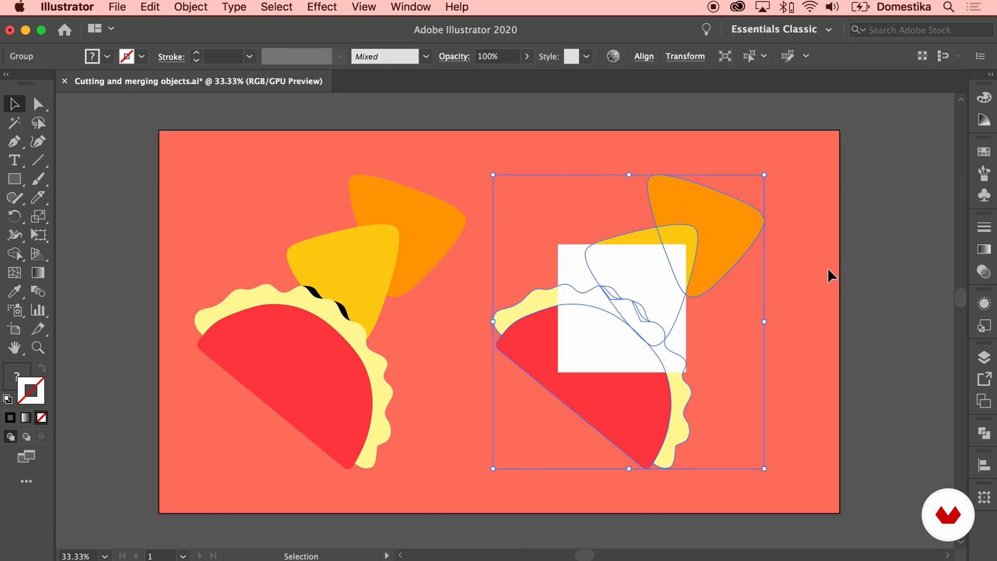
{"action": "left_click", "coordinate": [813, 195]}
{"action": "left_click_drag", "start_coordinate": [766, 162], "coordinate": [528, 421]}
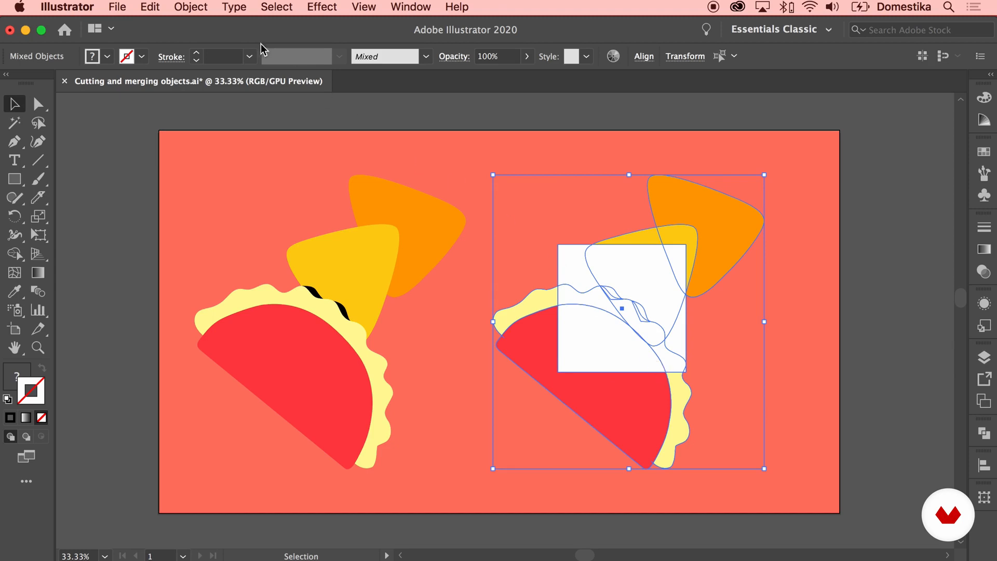
{"action": "left_click", "coordinate": [188, 7]}
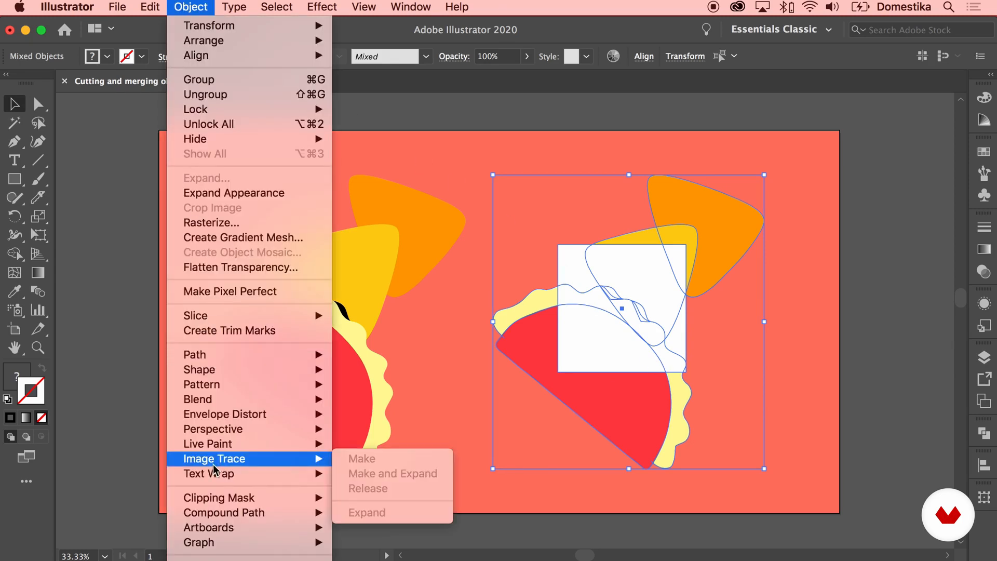
{"action": "mouse_move", "coordinate": [234, 497]}
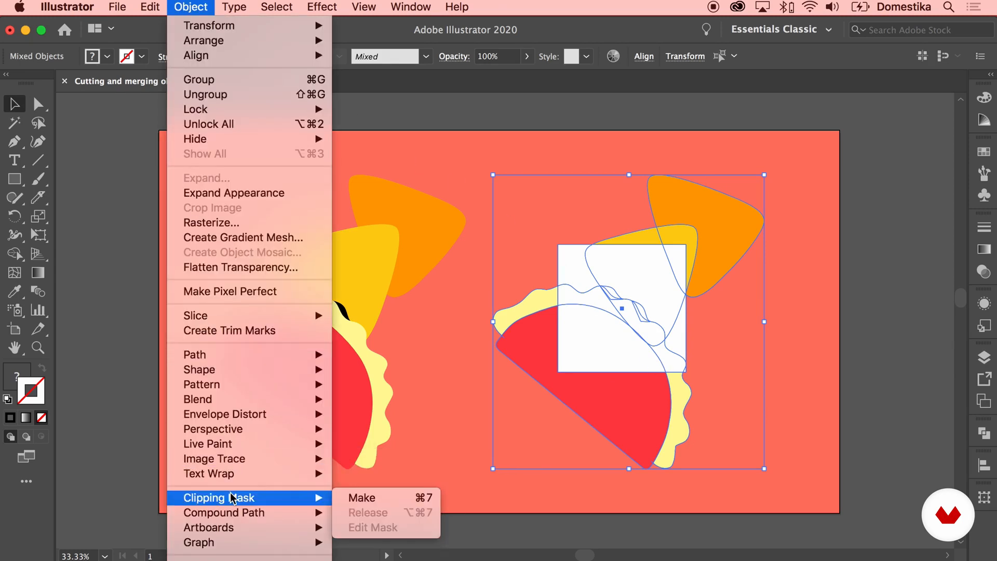
{"action": "left_click", "coordinate": [369, 498]}
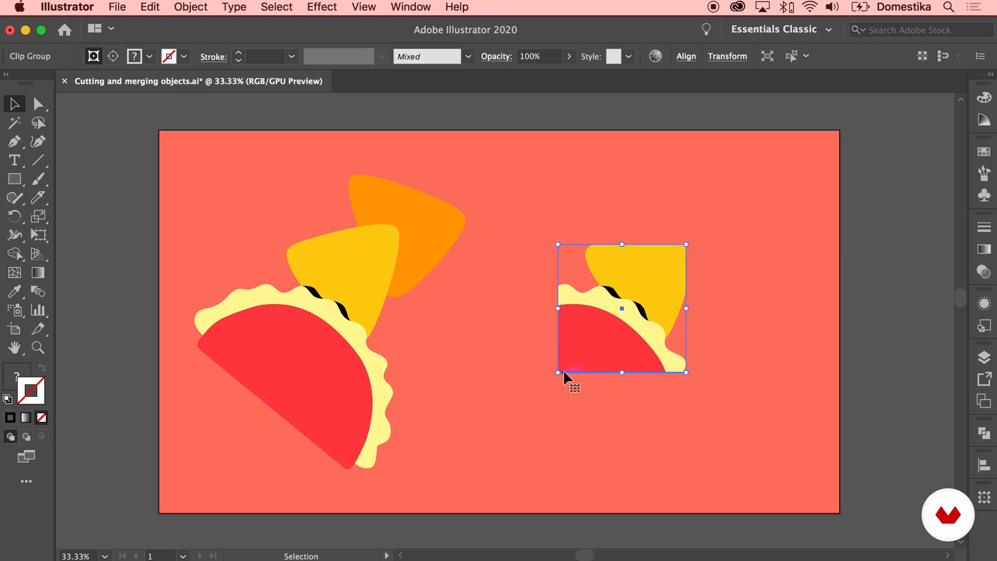
Move the clipped taco higher on the artboard, and examine its hidden artwork by entering and leaving the clip group's isolation mode.
{"action": "left_click_drag", "start_coordinate": [593, 339], "coordinate": [617, 250]}
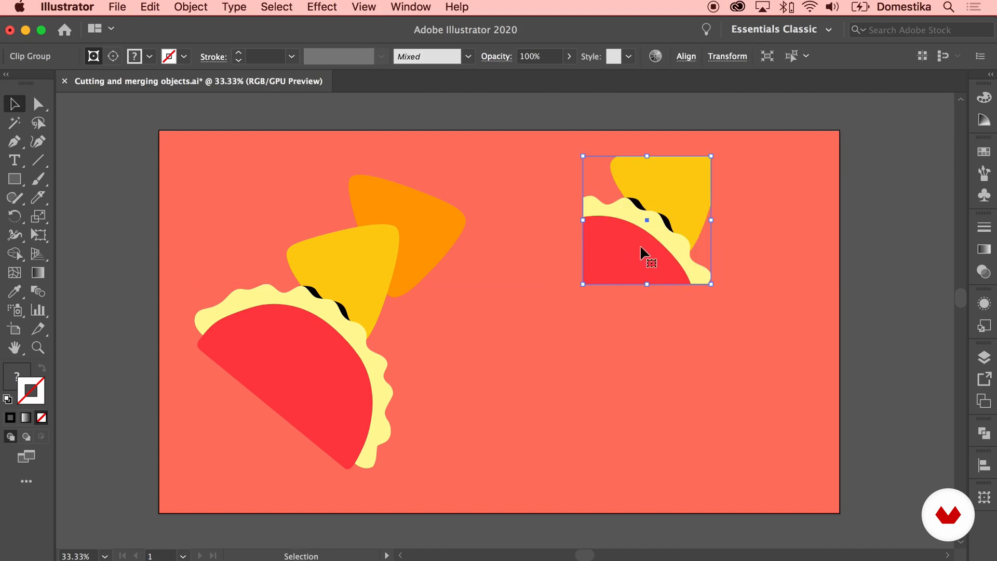
{"action": "double_click", "coordinate": [640, 245]}
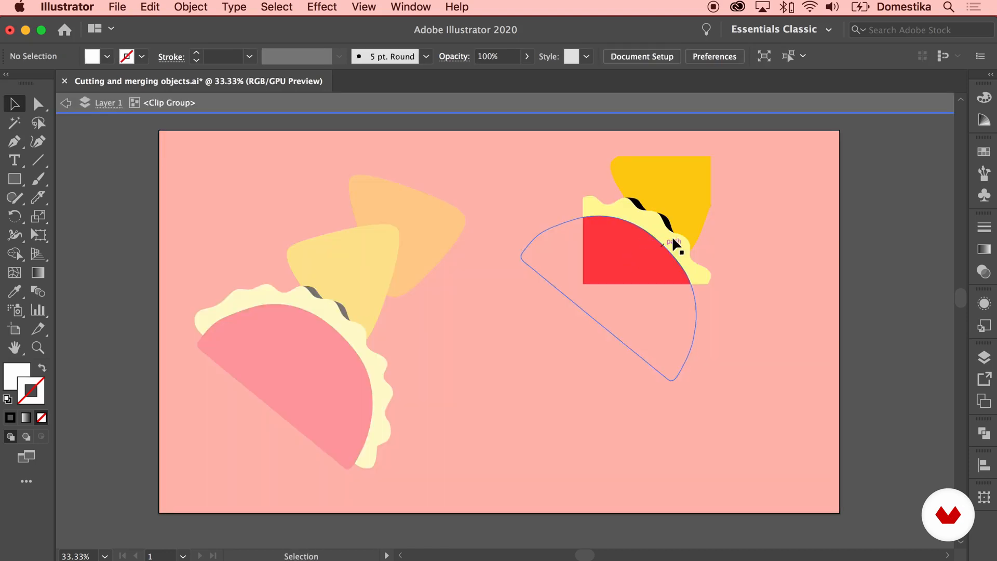
{"action": "left_click", "coordinate": [670, 211]}
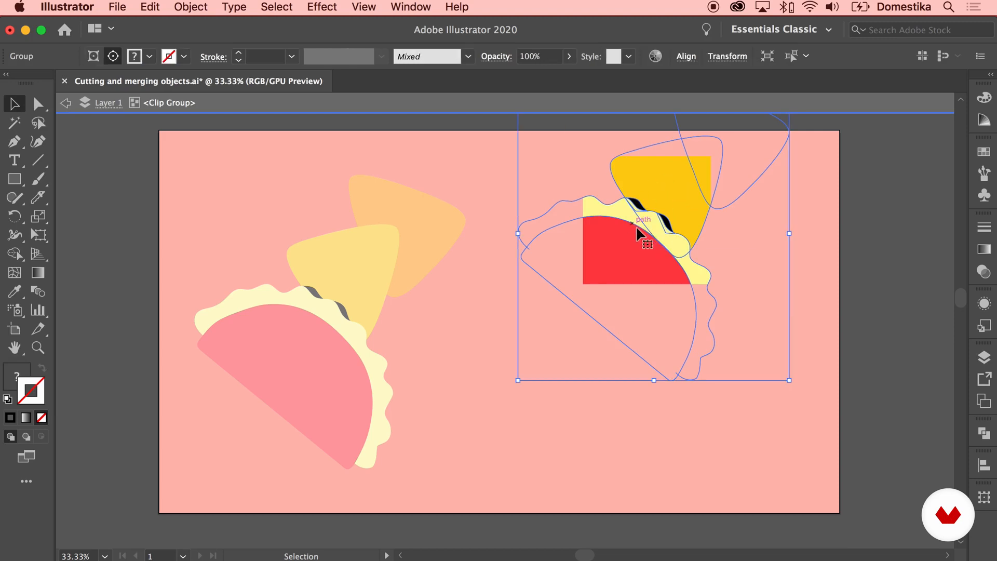
{"action": "double_click", "coordinate": [620, 251]}
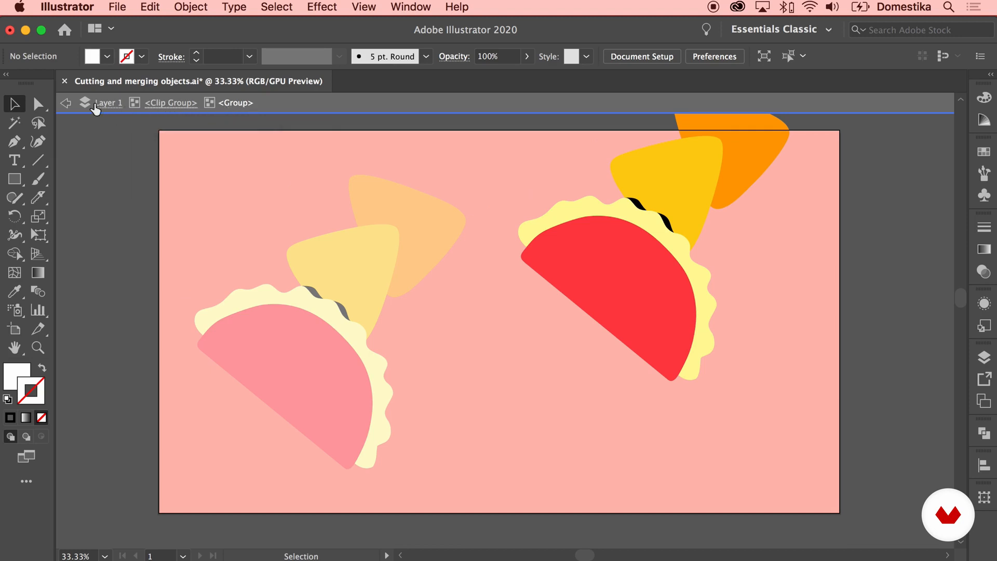
{"action": "double_click", "coordinate": [496, 159]}
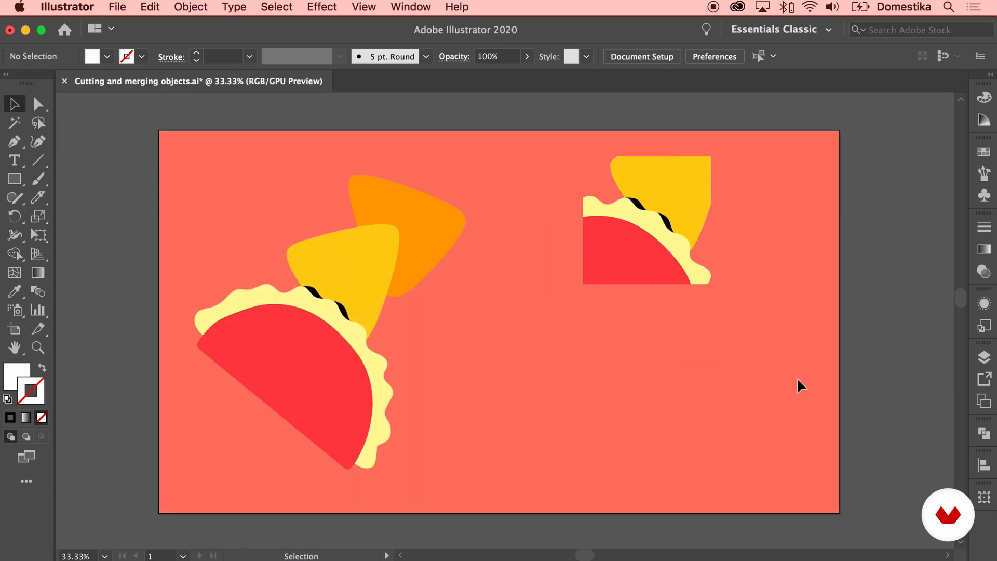
Inside the clip group, shift the taco artwork slightly and reposition the yellow and orange nachos.
{"action": "double_click", "coordinate": [632, 251]}
{"action": "left_click", "coordinate": [629, 241]}
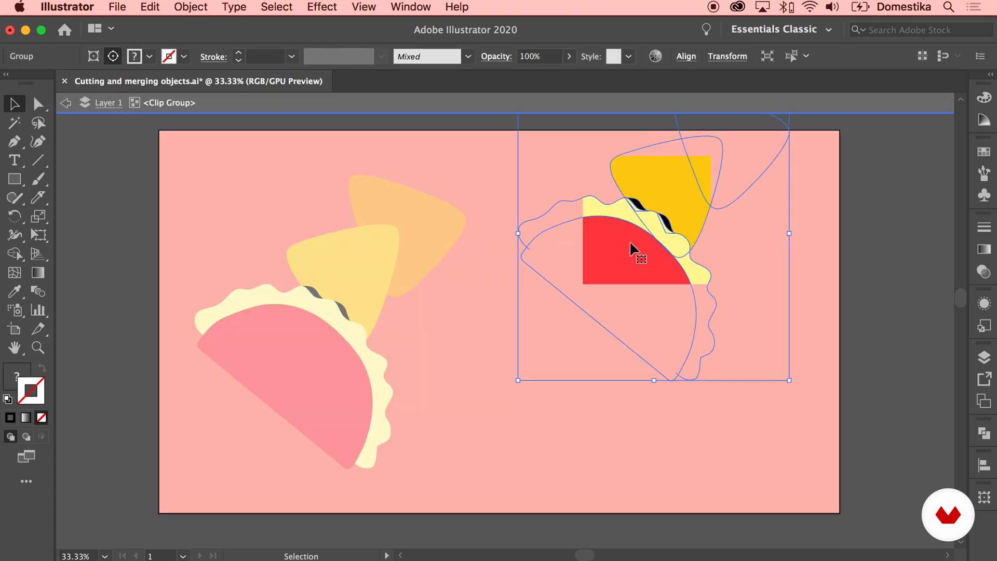
{"action": "mouse_move", "coordinate": [642, 249]}
{"action": "left_mouse_down"}
{"action": "mouse_move", "coordinate": [629, 262]}
{"action": "mouse_move", "coordinate": [648, 248]}
{"action": "mouse_move", "coordinate": [659, 262]}
{"action": "mouse_move", "coordinate": [641, 248]}
{"action": "left_mouse_up"}
{"action": "double_click", "coordinate": [640, 248]}
{"action": "left_click", "coordinate": [683, 177]}
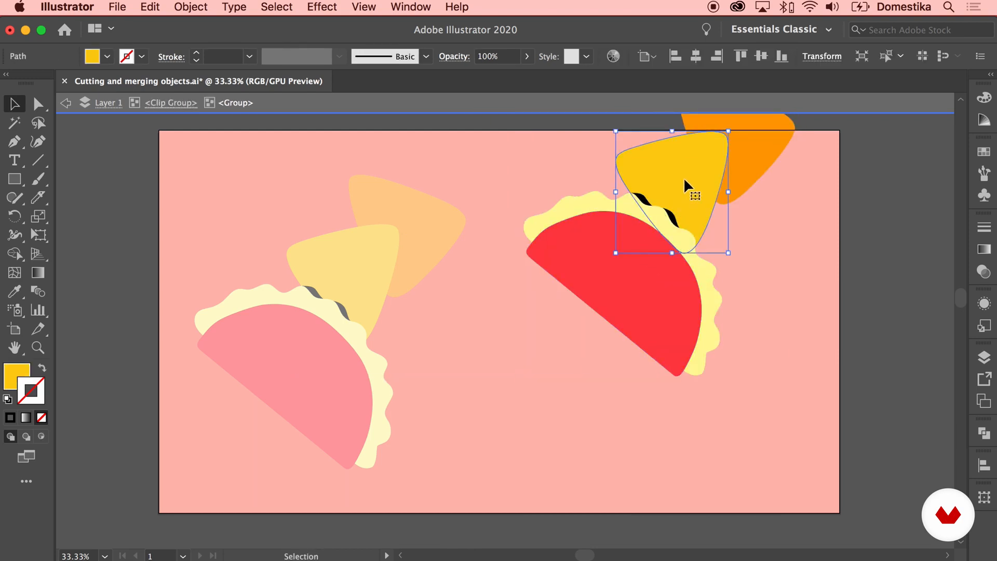
{"action": "left_click_drag", "start_coordinate": [736, 150], "coordinate": [734, 164]}
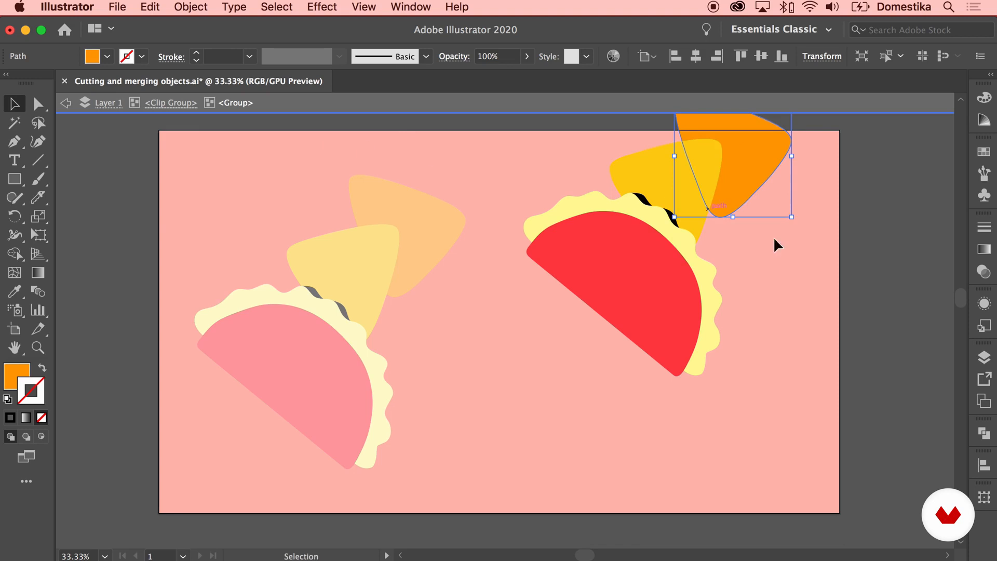
{"action": "double_click", "coordinate": [786, 248]}
Nudge the whole taco artwork slightly up and right within its square clipping mask.
{"action": "double_click", "coordinate": [682, 204]}
{"action": "left_click_drag", "start_coordinate": [674, 216], "coordinate": [679, 212]}
{"action": "double_click", "coordinate": [839, 257]}
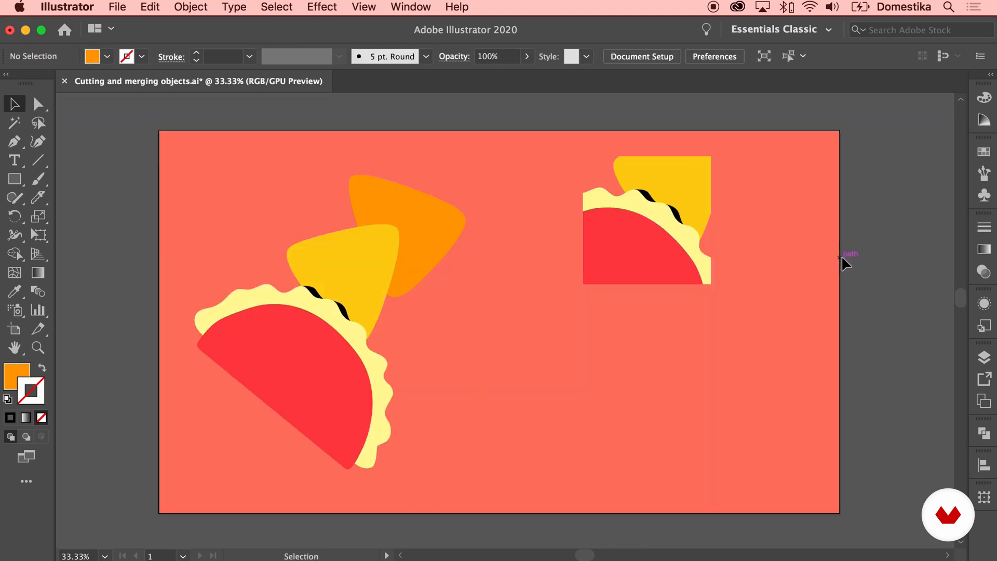
Scale down the clipped taco square and place a duplicate directly below it.
{"action": "left_click", "coordinate": [670, 222]}
{"action": "left_click_drag", "start_coordinate": [711, 284], "coordinate": [659, 356]}
{"action": "left_click", "coordinate": [733, 281]}
Inside the lower clip group, shift and slightly enlarge the artwork so the mask frames both nachos.
{"action": "double_click", "coordinate": [671, 337]}
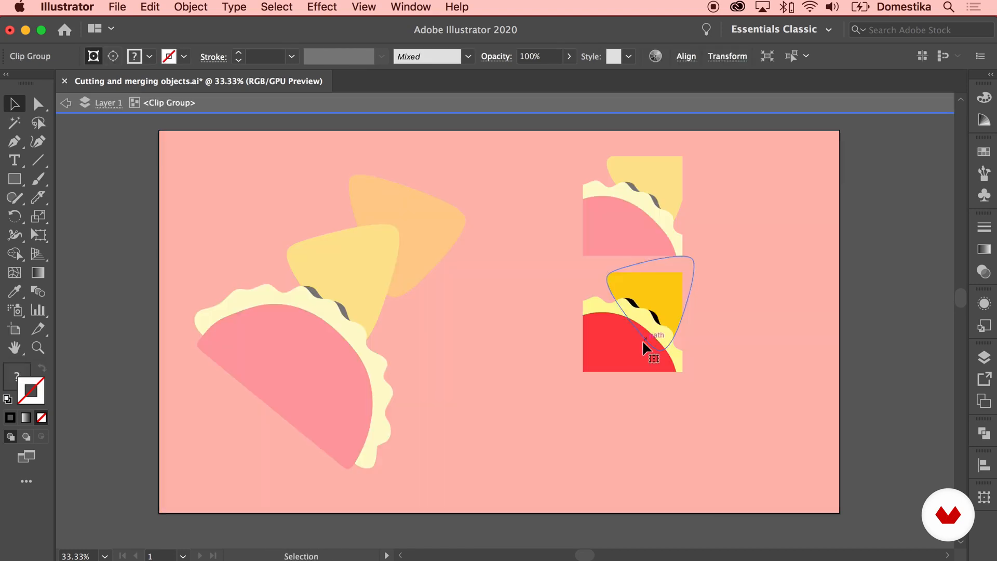
{"action": "left_click", "coordinate": [653, 307]}
{"action": "left_click_drag", "start_coordinate": [653, 307], "coordinate": [626, 330]}
{"action": "left_click_drag", "start_coordinate": [705, 261], "coordinate": [708, 249]}
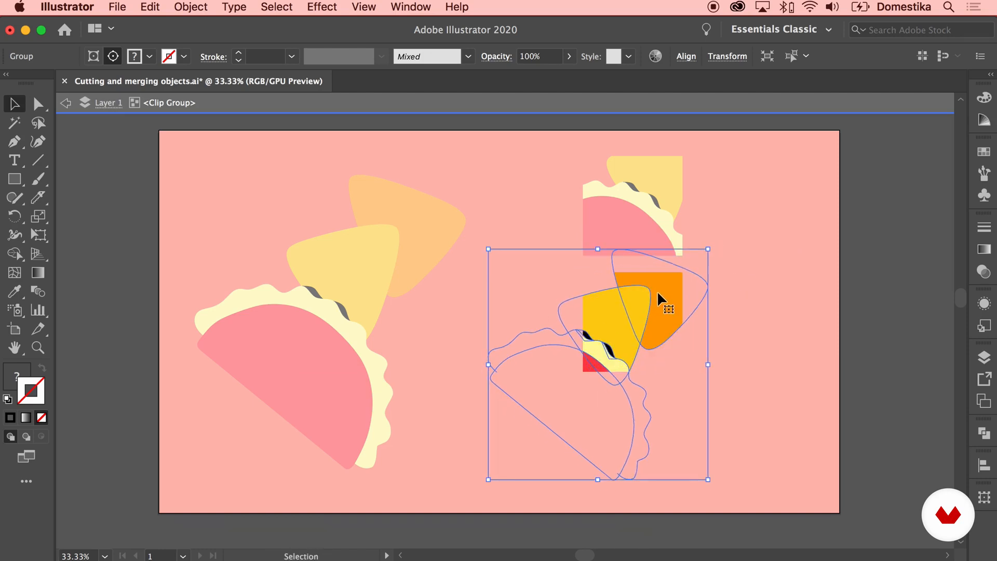
{"action": "double_click", "coordinate": [747, 307]}
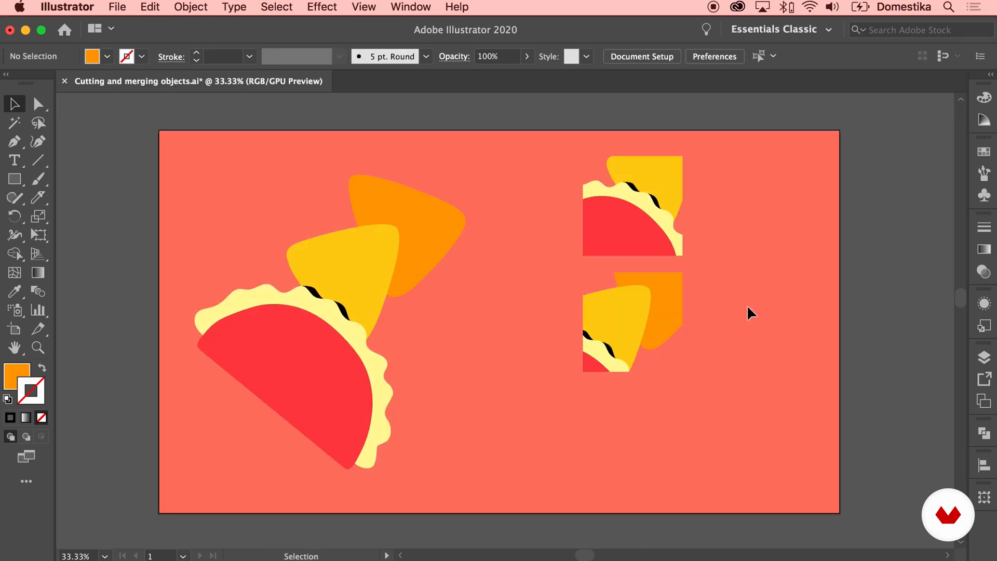
Rotate the artwork inside the lower clip group and reposition it so only the two nachos fill the crop.
{"action": "double_click", "coordinate": [673, 315]}
{"action": "left_click", "coordinate": [645, 319]}
{"action": "left_click_drag", "start_coordinate": [717, 247], "coordinate": [462, 244]}
{"action": "left_click_drag", "start_coordinate": [593, 345], "coordinate": [660, 331]}
{"action": "double_click", "coordinate": [751, 234]}
{"action": "double_click", "coordinate": [647, 329]}
{"action": "left_click", "coordinate": [654, 336]}
{"action": "double_click", "coordinate": [776, 220]}
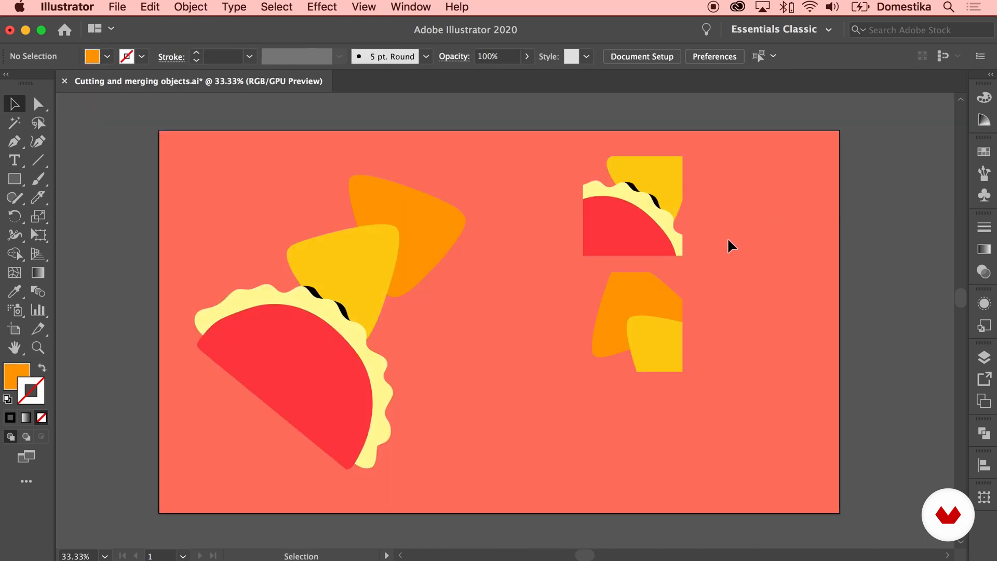
Duplicate the upper clipped square below the other two and shift its artwork to frame the lower end of the taco.
{"action": "left_click_drag", "start_coordinate": [649, 200], "coordinate": [607, 390]}
{"action": "double_click", "coordinate": [634, 433]}
{"action": "left_click_drag", "start_coordinate": [600, 410], "coordinate": [543, 419]}
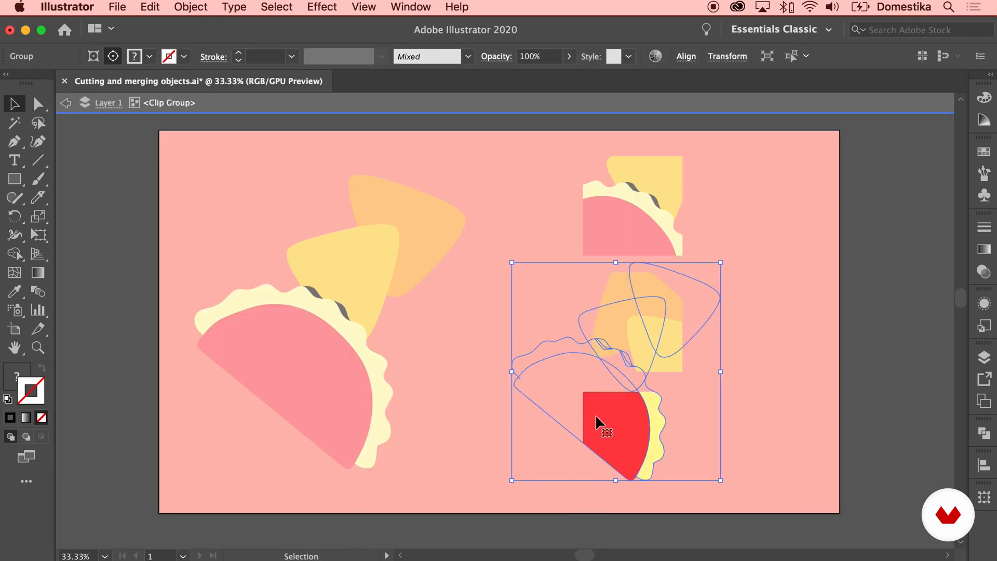
{"action": "double_click", "coordinate": [789, 379]}
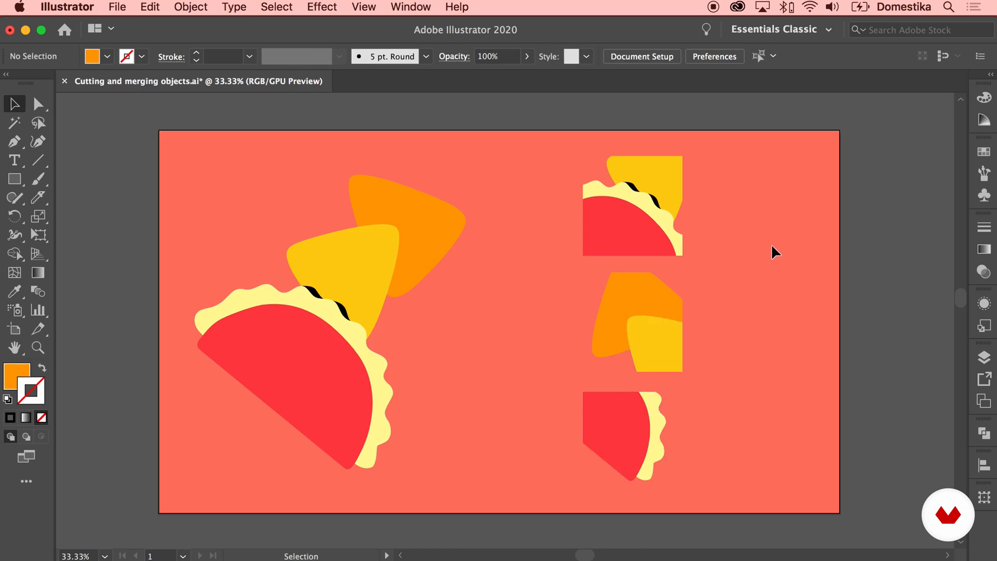
Move the large taco closer to the three cropped squares and shift all the artwork slightly right to balance the layout.
{"action": "left_click_drag", "start_coordinate": [380, 284], "coordinate": [434, 284]}
{"action": "key", "text": "super+a"}
{"action": "left_click_drag", "start_coordinate": [374, 438], "coordinate": [398, 437]}
{"action": "left_click", "coordinate": [546, 392]}
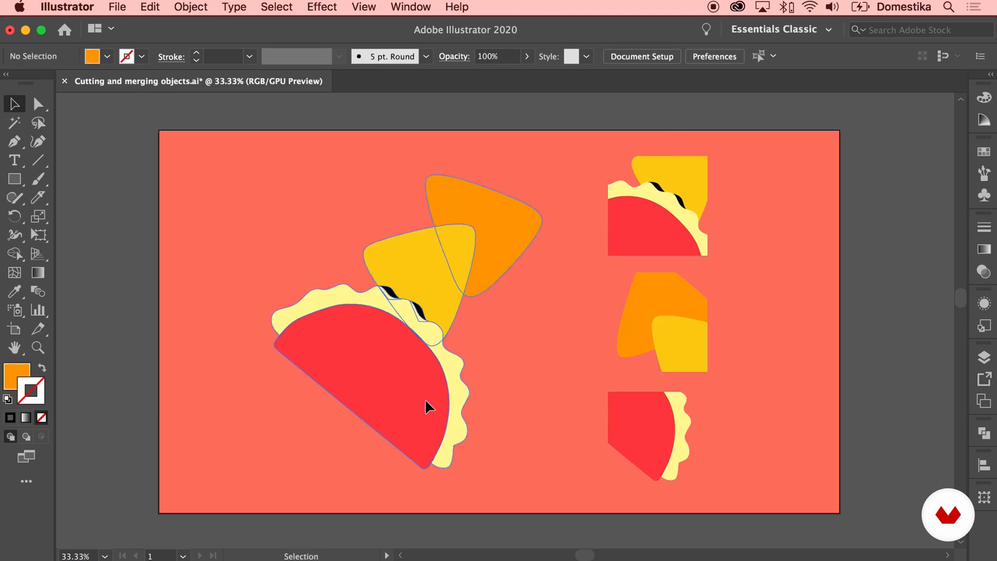
Undo the last shift and reposition the artwork with a wider gap between the large taco and the three cropped squares.
{"action": "key", "text": "super+z"}
{"action": "key", "text": "super+a"}
{"action": "left_click_drag", "start_coordinate": [373, 404], "coordinate": [427, 395]}
{"action": "left_click", "coordinate": [778, 337]}
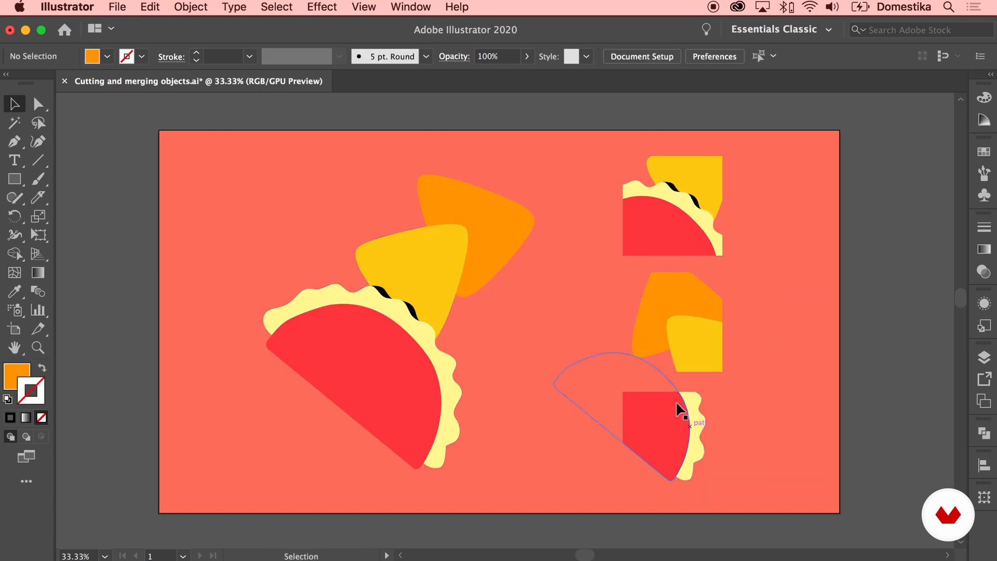
Draw a square exactly covering the upper cropped square and fill it with white.
{"action": "left_click", "coordinate": [14, 179]}
{"action": "left_click_drag", "start_coordinate": [624, 254], "coordinate": [722, 156]}
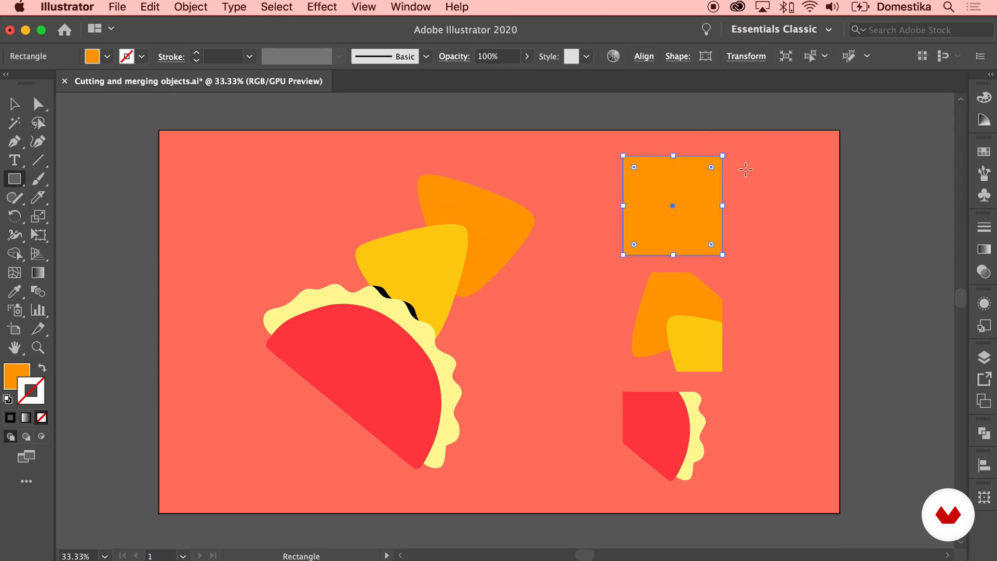
{"action": "left_click", "coordinate": [14, 103]}
{"action": "double_click", "coordinate": [14, 379]}
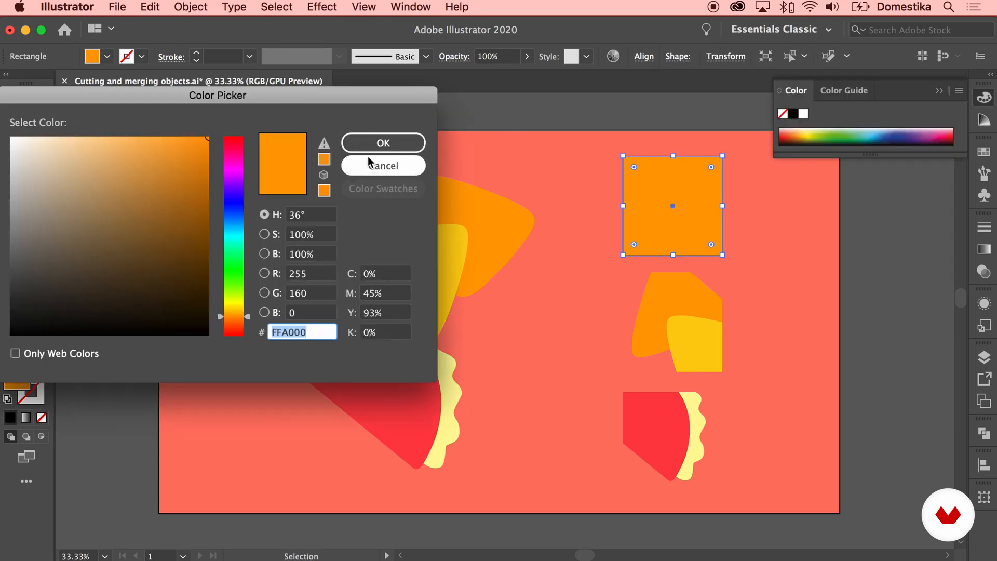
{"action": "left_click_drag", "start_coordinate": [126, 146], "coordinate": [11, 138]}
{"action": "left_click", "coordinate": [349, 143]}
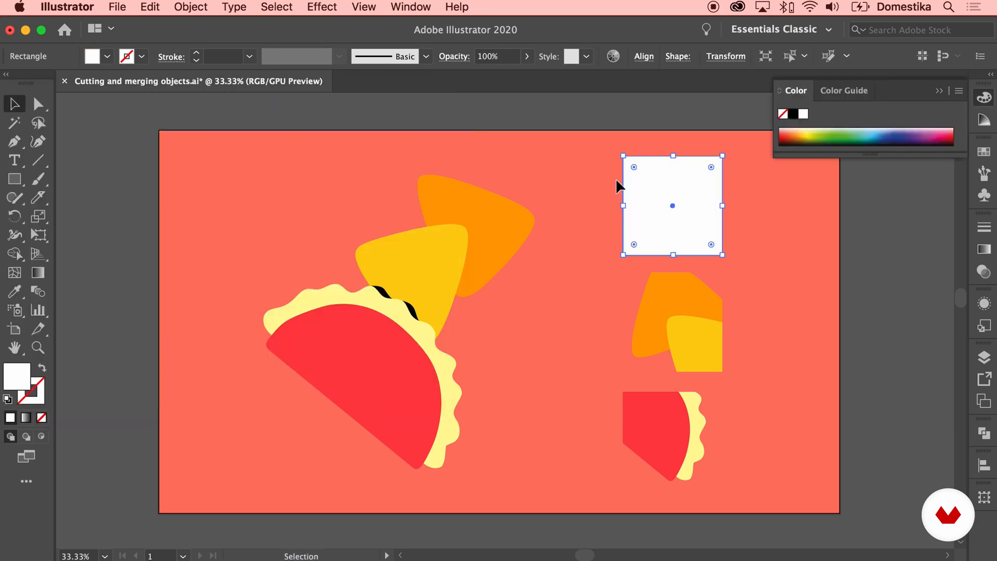
{"action": "left_click", "coordinate": [769, 205]}
{"action": "left_click", "coordinate": [944, 91]}
{"action": "left_click", "coordinate": [678, 191]}
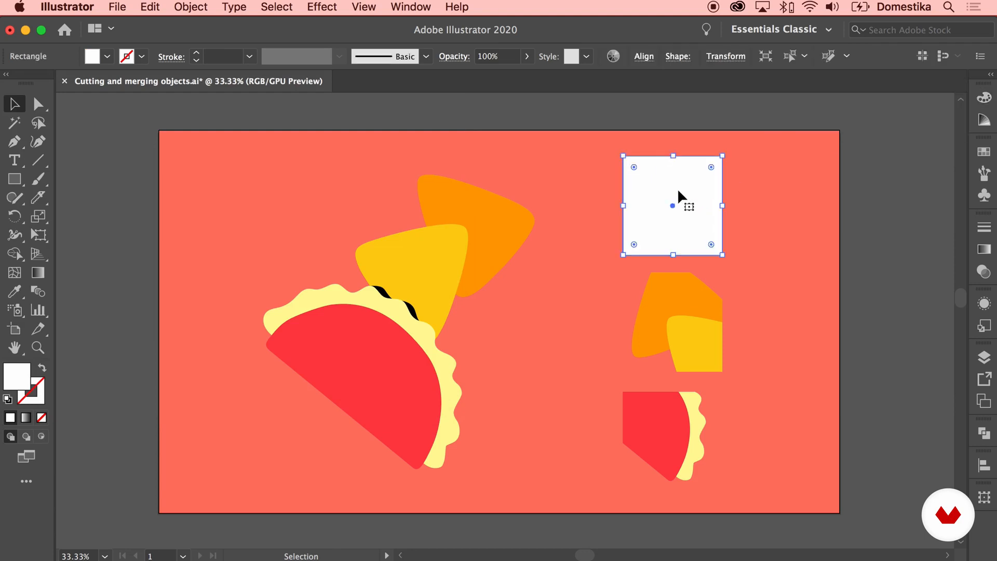
Send the white square to the back of the stacking order.
{"action": "right_click", "coordinate": [678, 191]}
{"action": "mouse_move", "coordinate": [763, 446]}
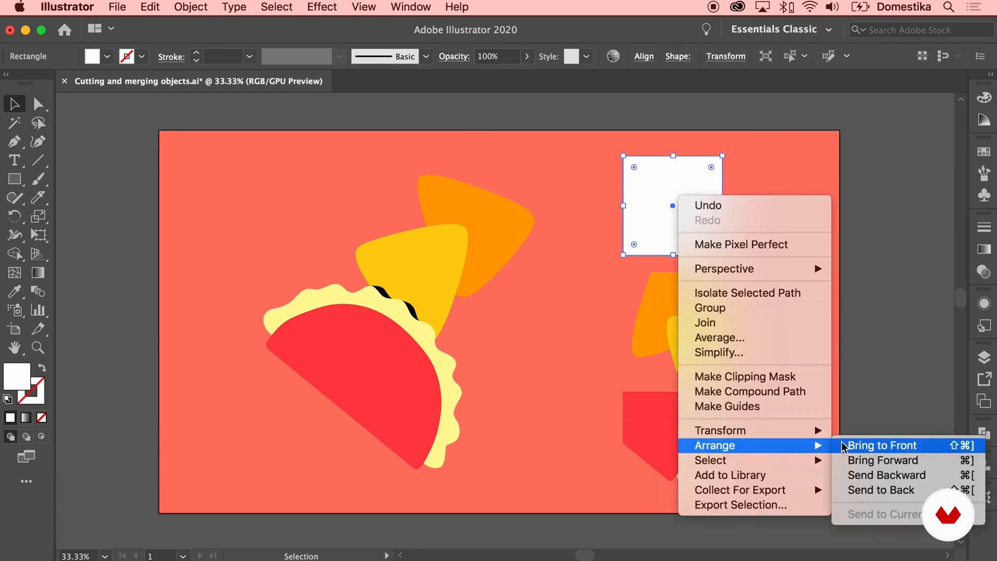
{"action": "left_click", "coordinate": [877, 491]}
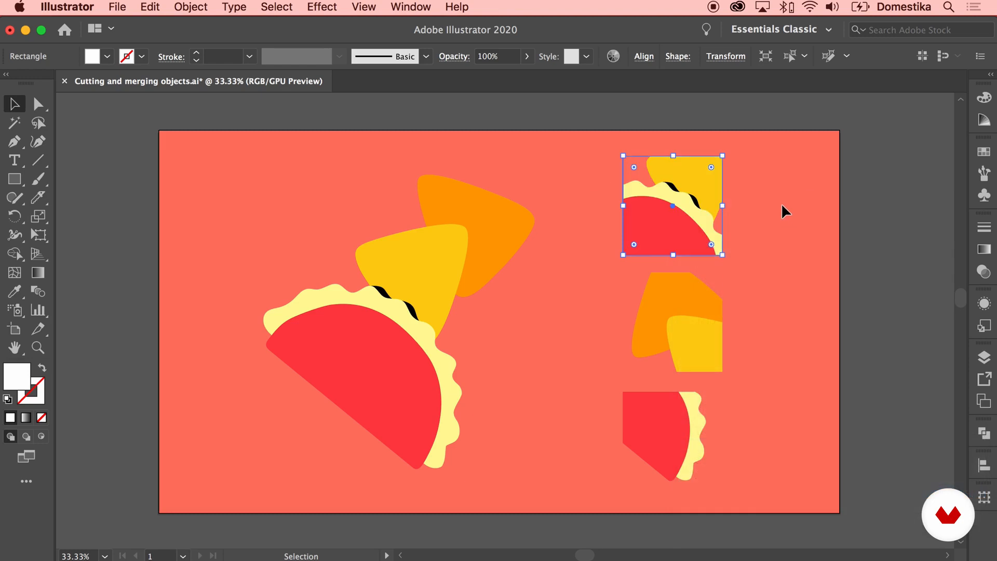
Select the upper clip group together with its white square and bring both to the front.
{"action": "left_click", "coordinate": [780, 204]}
{"action": "left_click_drag", "start_coordinate": [617, 235], "coordinate": [666, 223]}
{"action": "right_click", "coordinate": [666, 223]}
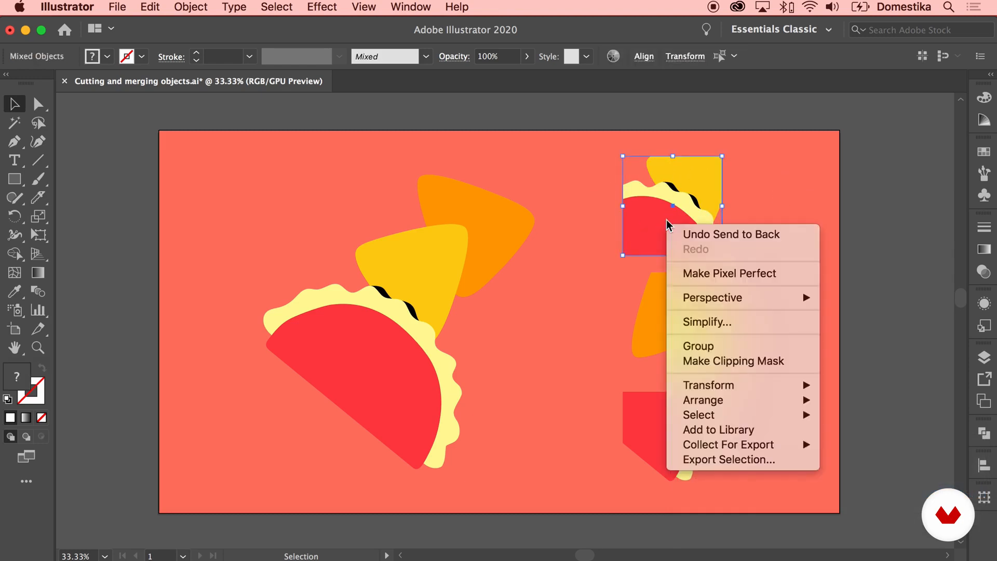
{"action": "mouse_move", "coordinate": [732, 402]}
{"action": "left_click", "coordinate": [872, 414]}
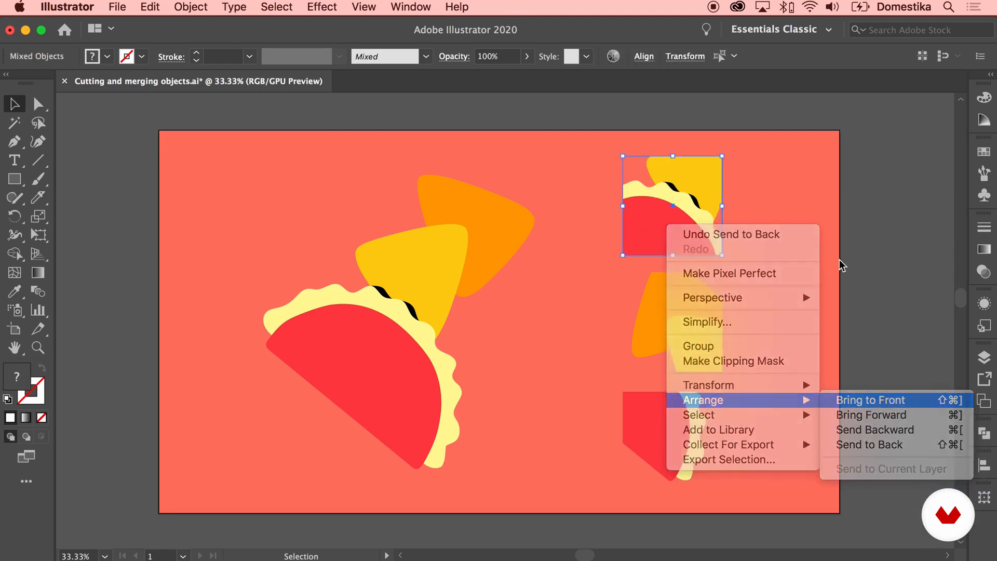
{"action": "left_click", "coordinate": [804, 211]}
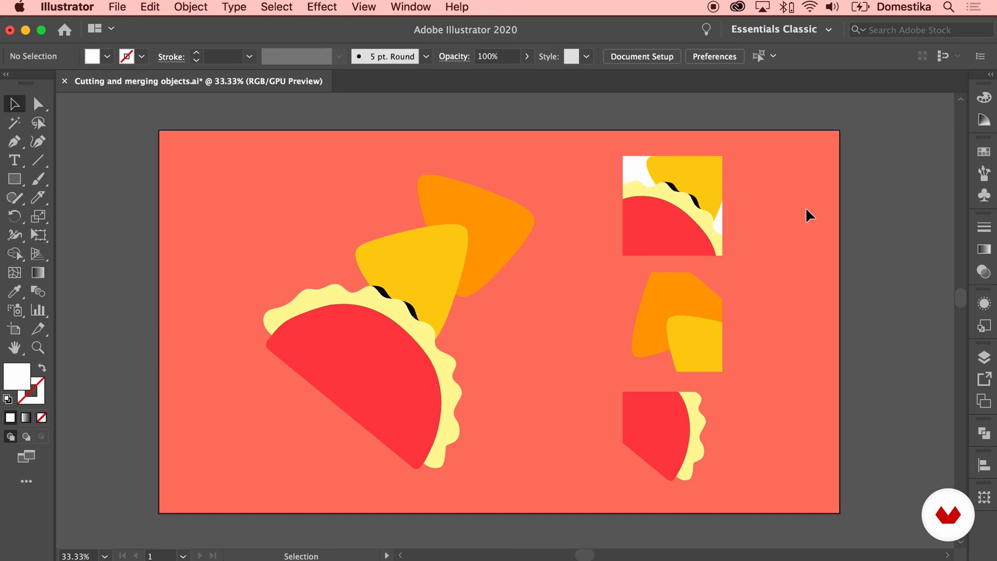
Change the fill of the square behind the upper crop from white to black.
{"action": "left_click", "coordinate": [632, 163]}
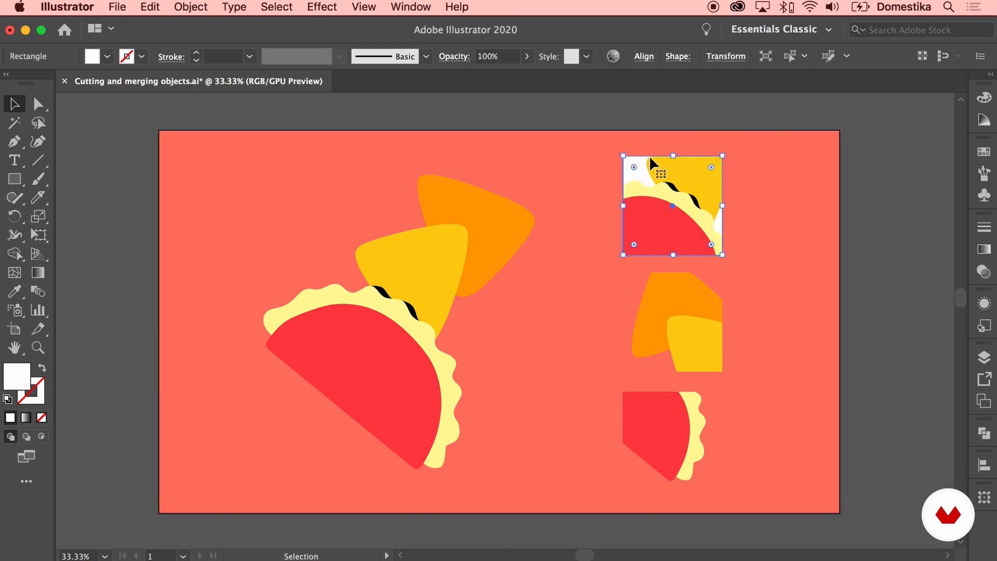
{"action": "left_click", "coordinate": [982, 97]}
{"action": "left_click", "coordinate": [793, 114]}
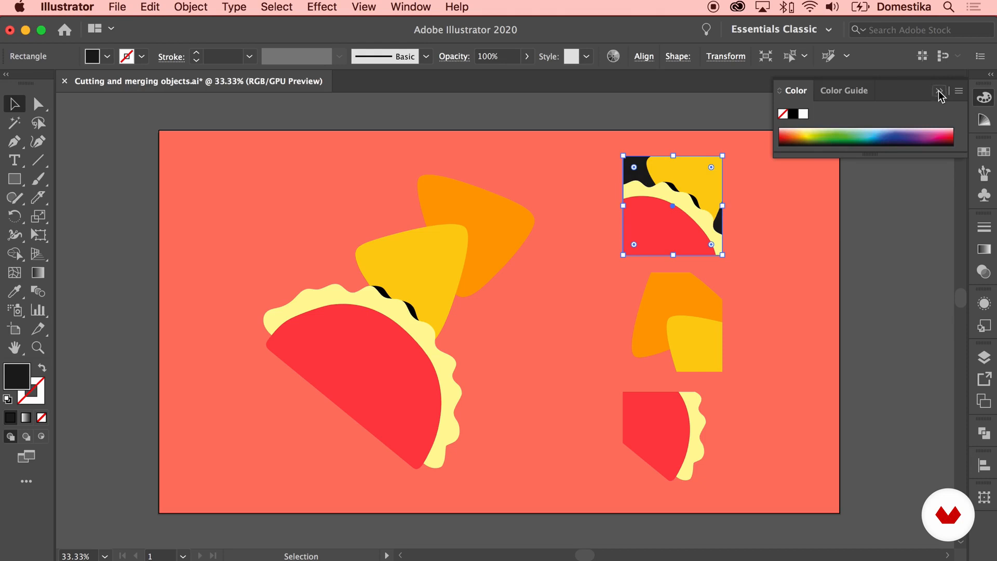
{"action": "left_click", "coordinate": [816, 191]}
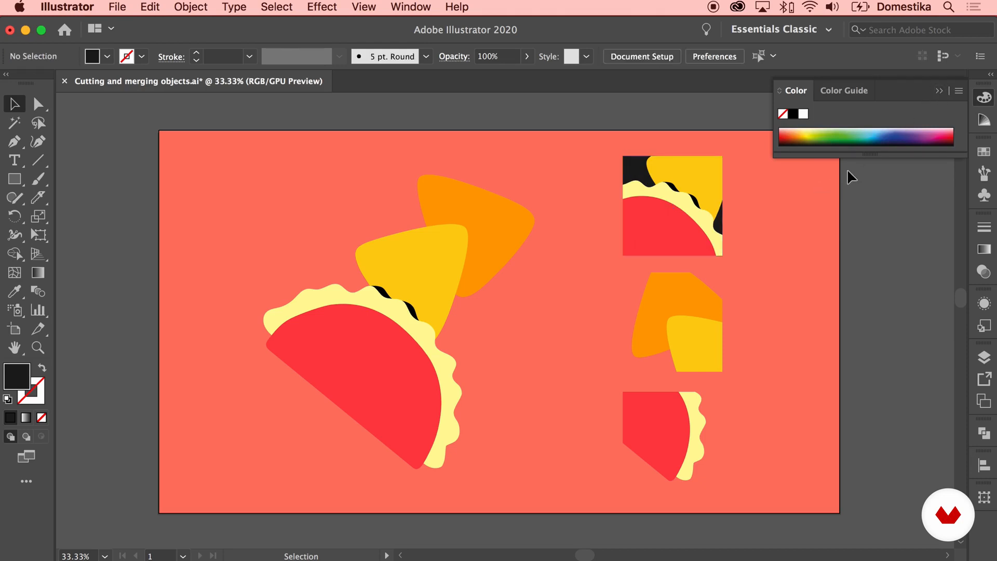
{"action": "left_click", "coordinate": [940, 91]}
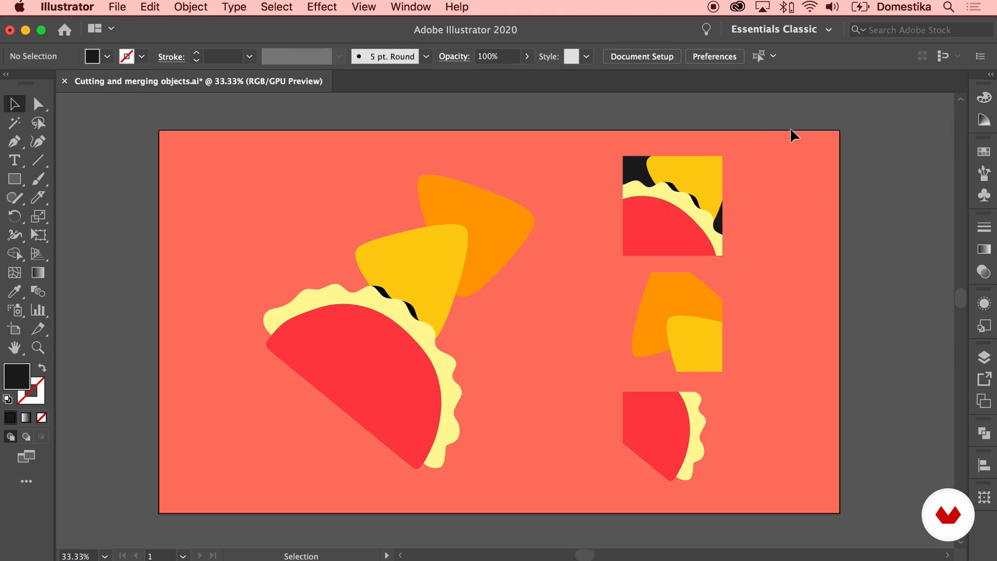
Draw two black squares exactly covering the middle and lower cropped squares.
{"action": "left_click", "coordinate": [674, 166]}
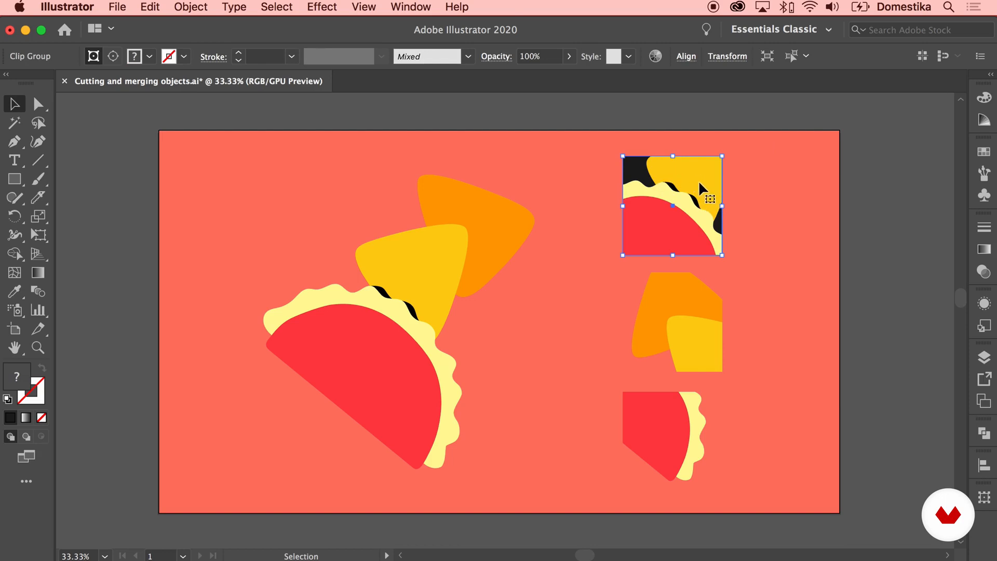
{"action": "left_click", "coordinate": [15, 179]}
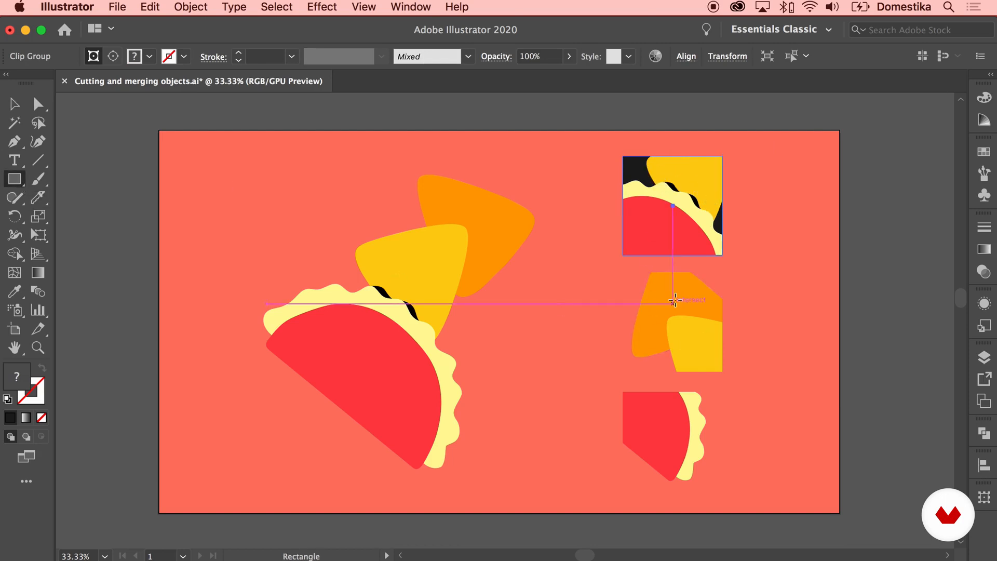
{"action": "left_click_drag", "start_coordinate": [623, 272], "coordinate": [722, 371]}
{"action": "left_click_drag", "start_coordinate": [623, 391], "coordinate": [722, 491]}
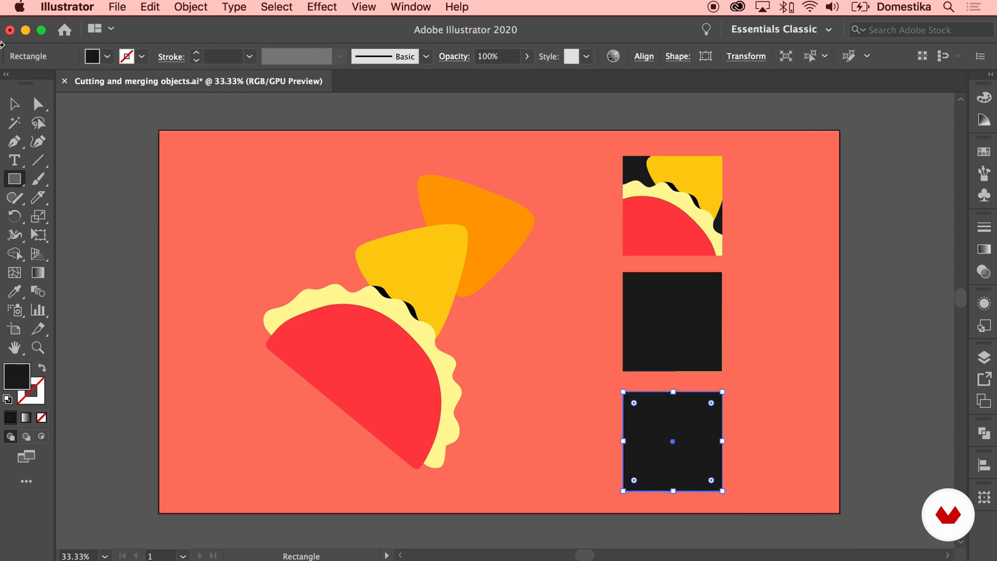
Select the two new black squares and send them to the back of the stacking order.
{"action": "left_click", "coordinate": [14, 104]}
{"action": "left_click", "coordinate": [675, 291], "text": "shift"}
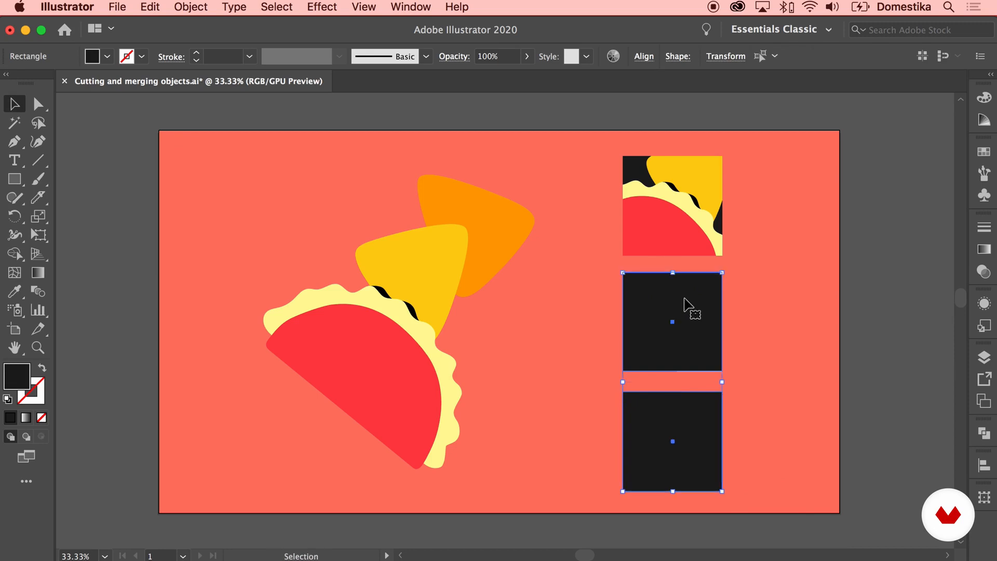
{"action": "right_click", "coordinate": [680, 305]}
{"action": "right_click", "coordinate": [768, 140]}
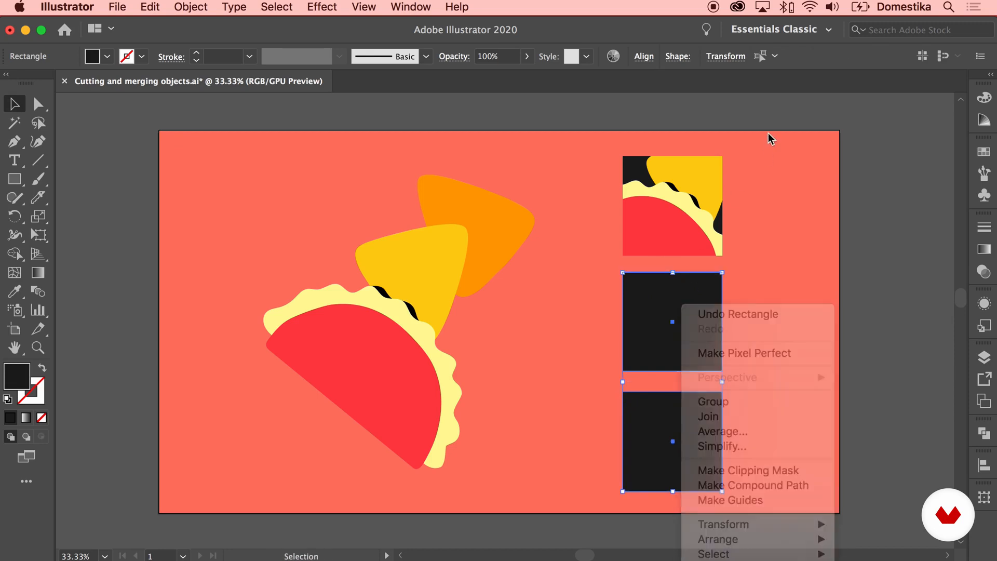
{"action": "mouse_move", "coordinate": [807, 374]}
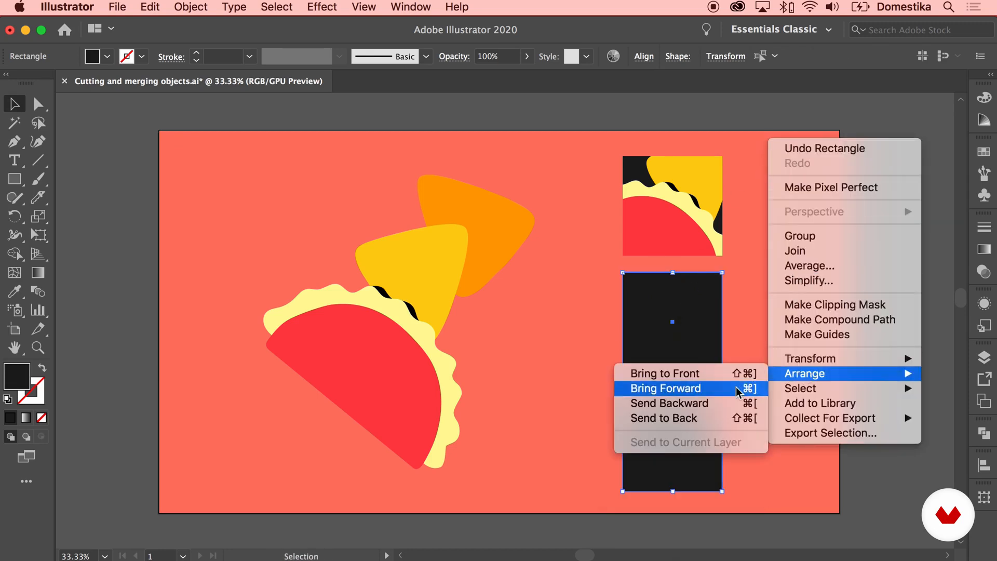
{"action": "left_click", "coordinate": [725, 400]}
{"action": "right_click", "coordinate": [695, 314]}
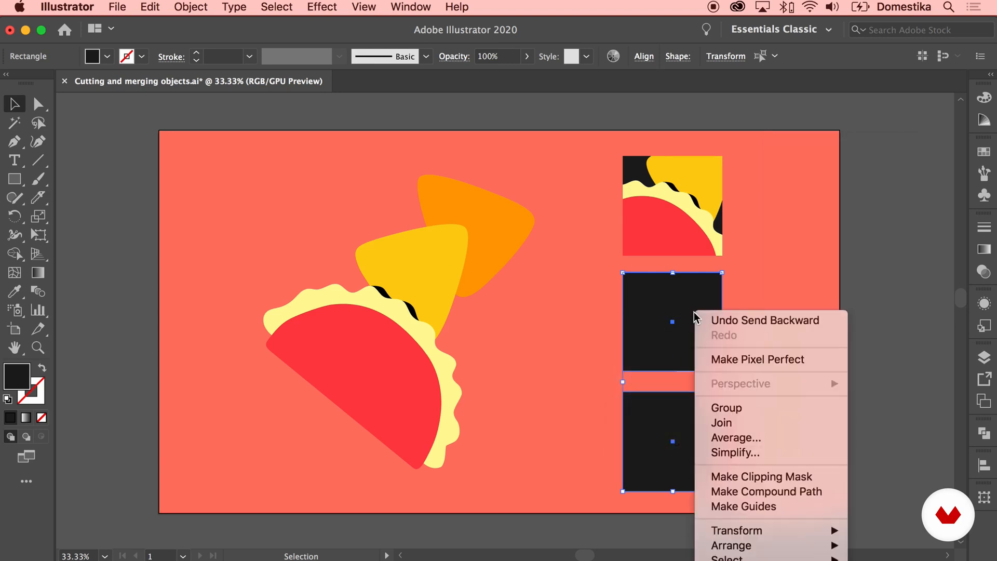
{"action": "left_click", "coordinate": [736, 140]}
{"action": "right_click", "coordinate": [724, 136]}
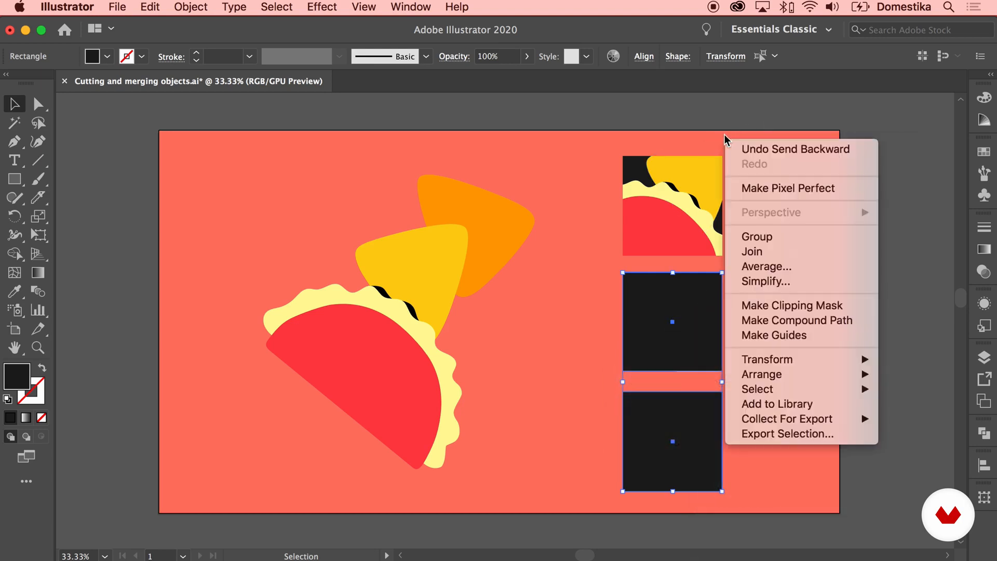
{"action": "mouse_move", "coordinate": [778, 376]}
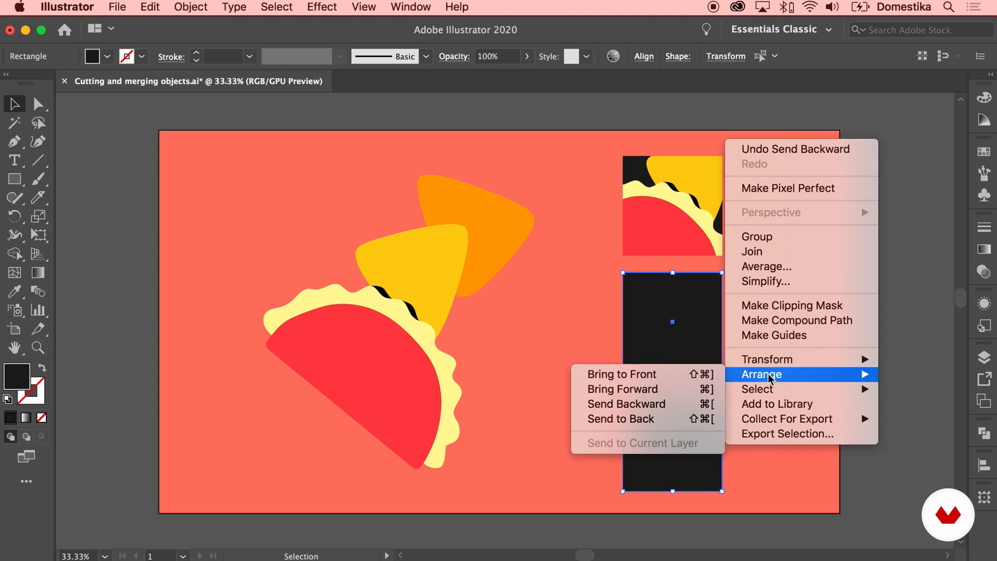
{"action": "left_click", "coordinate": [648, 418]}
Select the middle and lower clip groups together with their black squares and bring them all to the front.
{"action": "left_click", "coordinate": [725, 340]}
{"action": "left_click", "coordinate": [662, 322]}
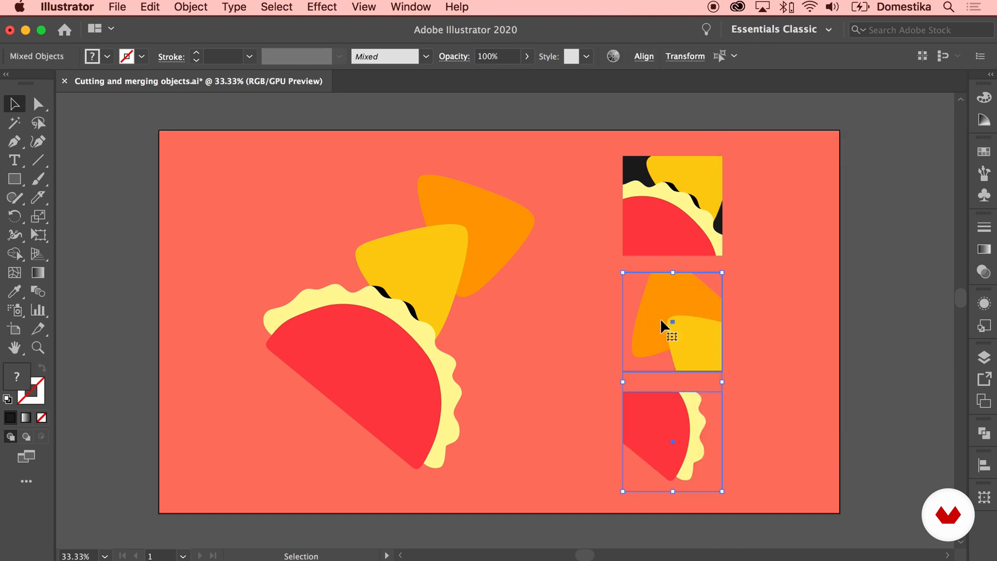
{"action": "right_click", "coordinate": [735, 144]}
{"action": "mouse_move", "coordinate": [784, 322]}
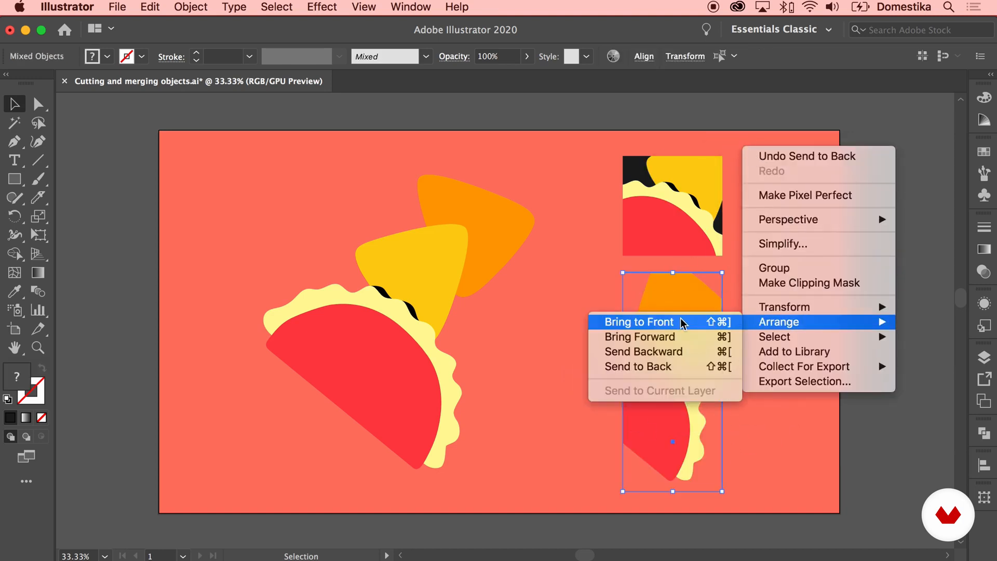
{"action": "left_click", "coordinate": [681, 324]}
{"action": "left_click", "coordinate": [766, 291]}
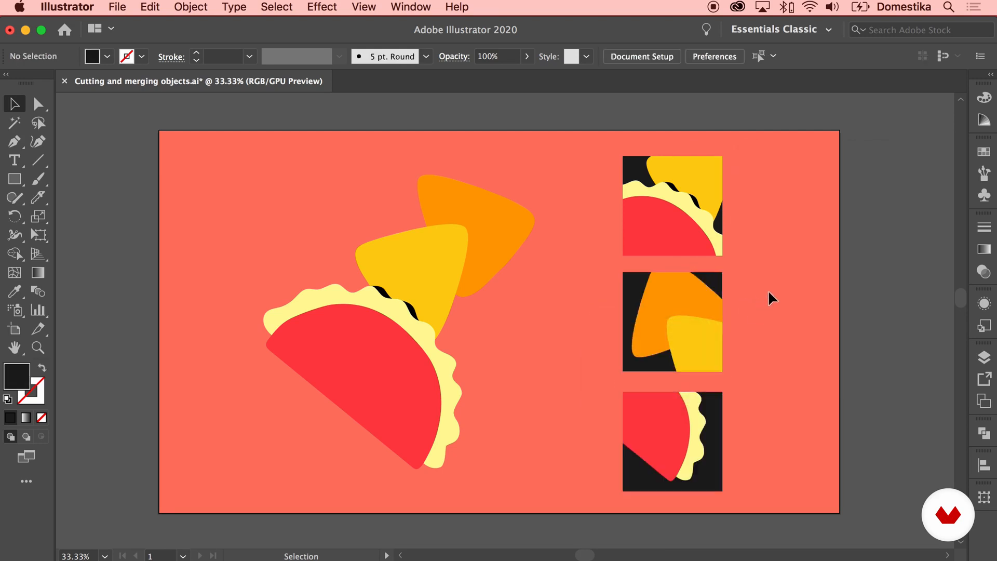